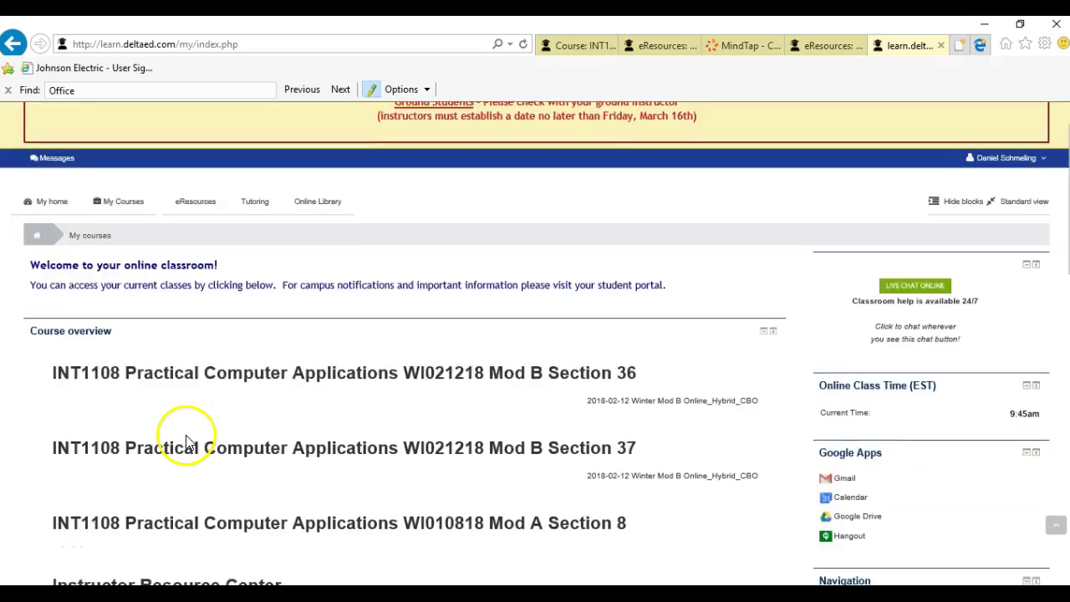
# Open the eResources page and bring up Office 365 & Office 2013 under Other Resources
pyautogui.scroll(-3, 187, 443)
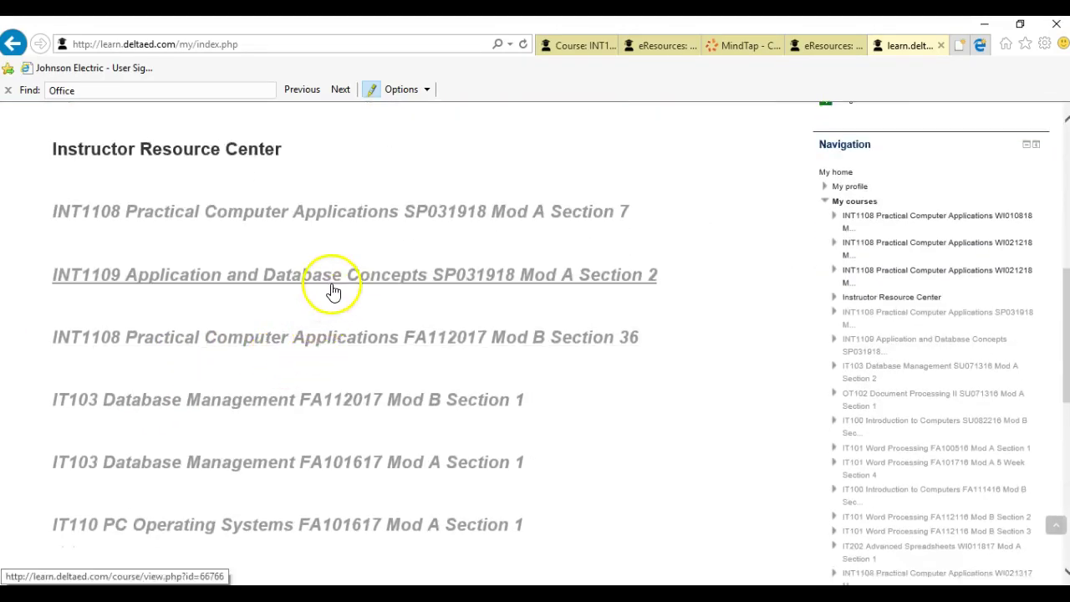
pyautogui.scroll(8, 331, 292)
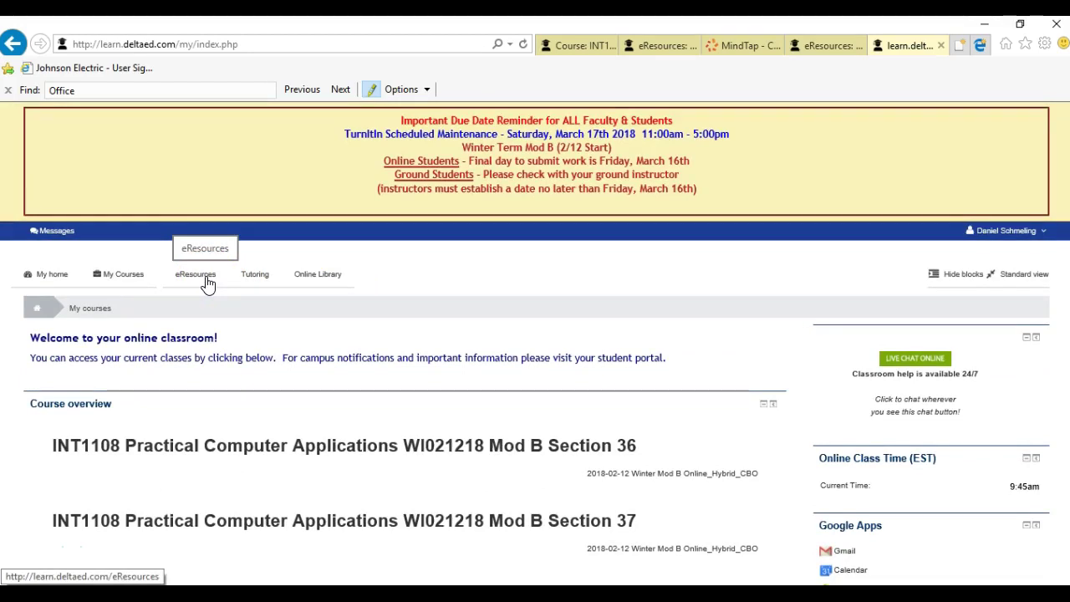
pyautogui.click(207, 285)
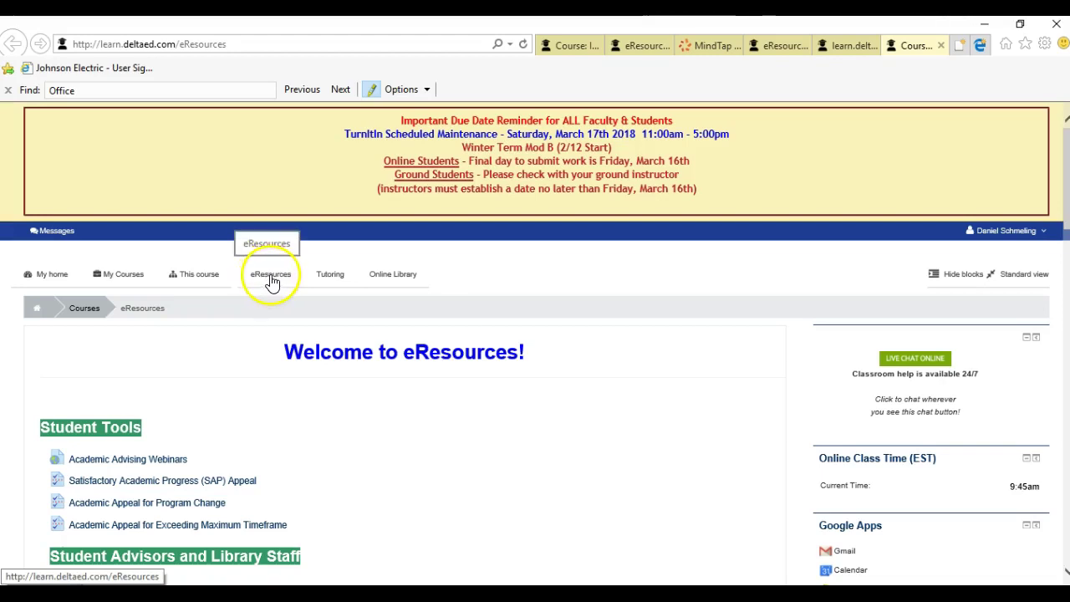
pyautogui.scroll(-20, 272, 351)
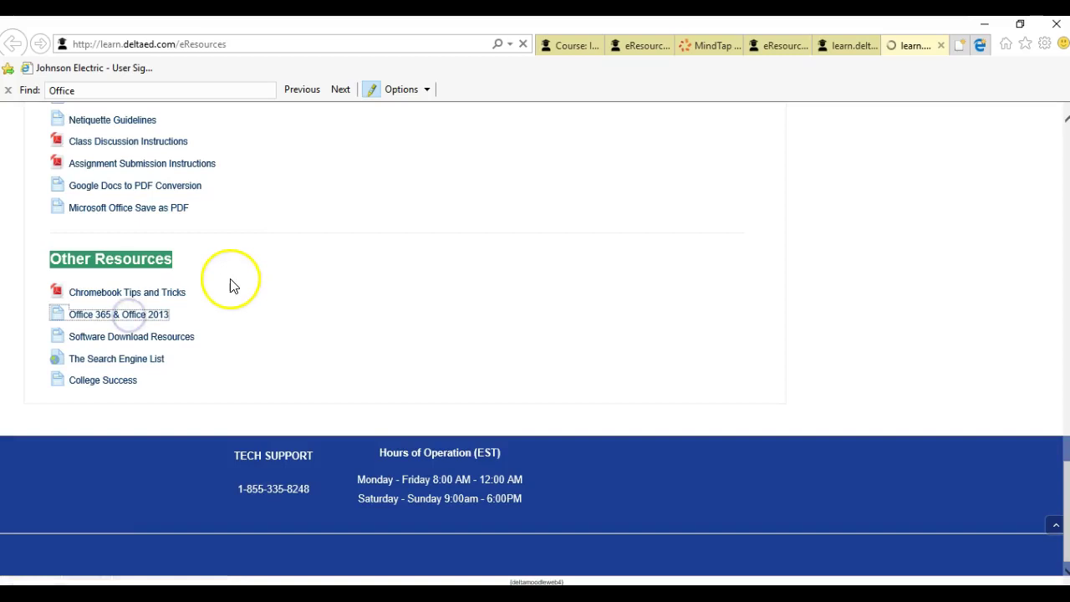
# Review the Office 365 & Office 2013 sign-in instructions and the tech support contact details on the page
pyautogui.scroll(-1, 338, 238)
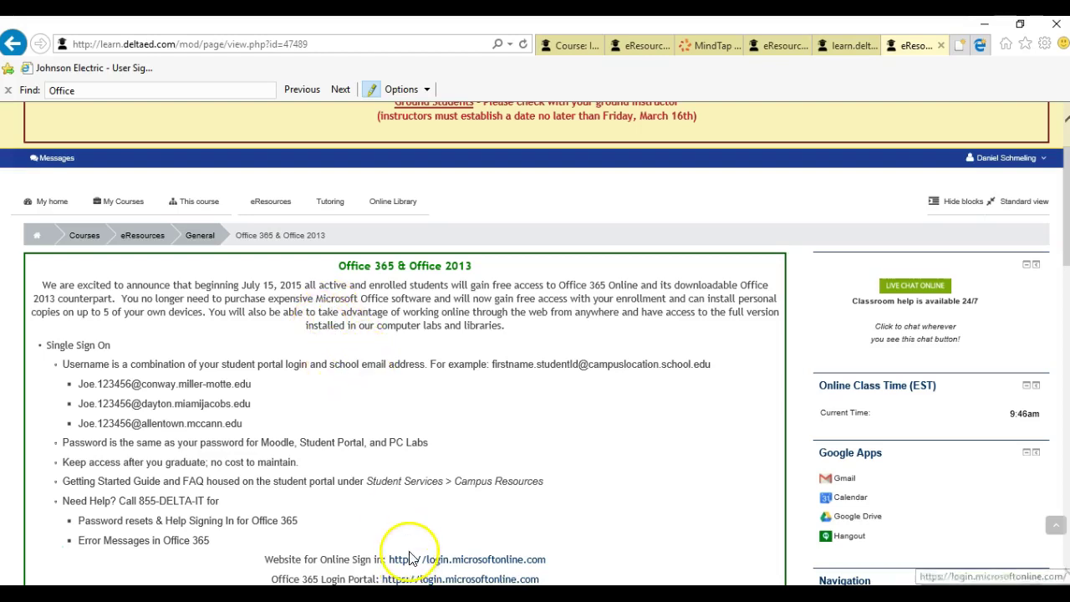
pyautogui.scroll(-1, 419, 555)
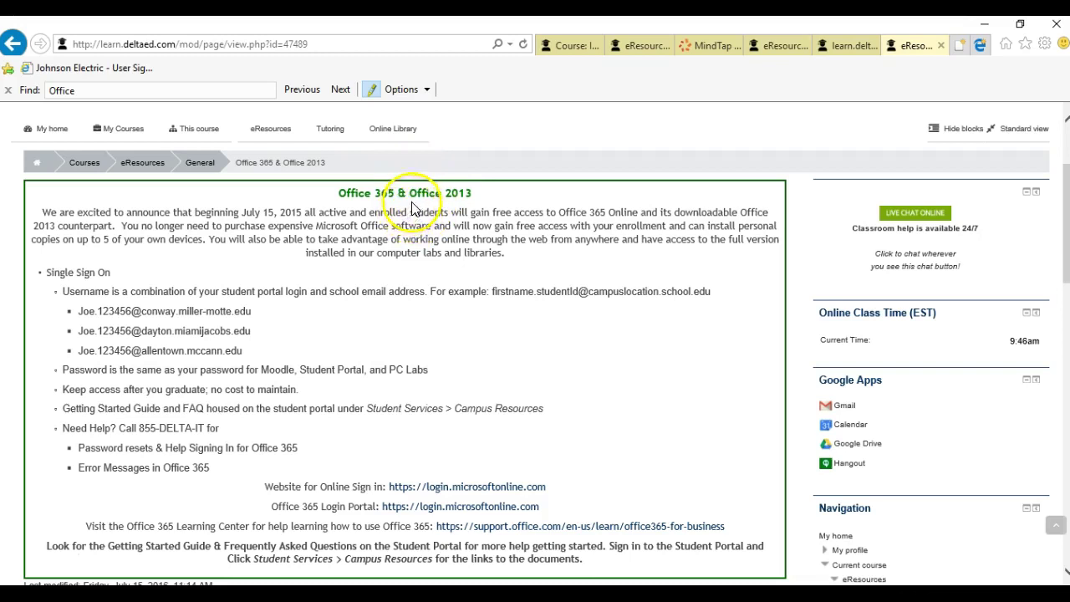
pyautogui.scroll(-15, 354, 359)
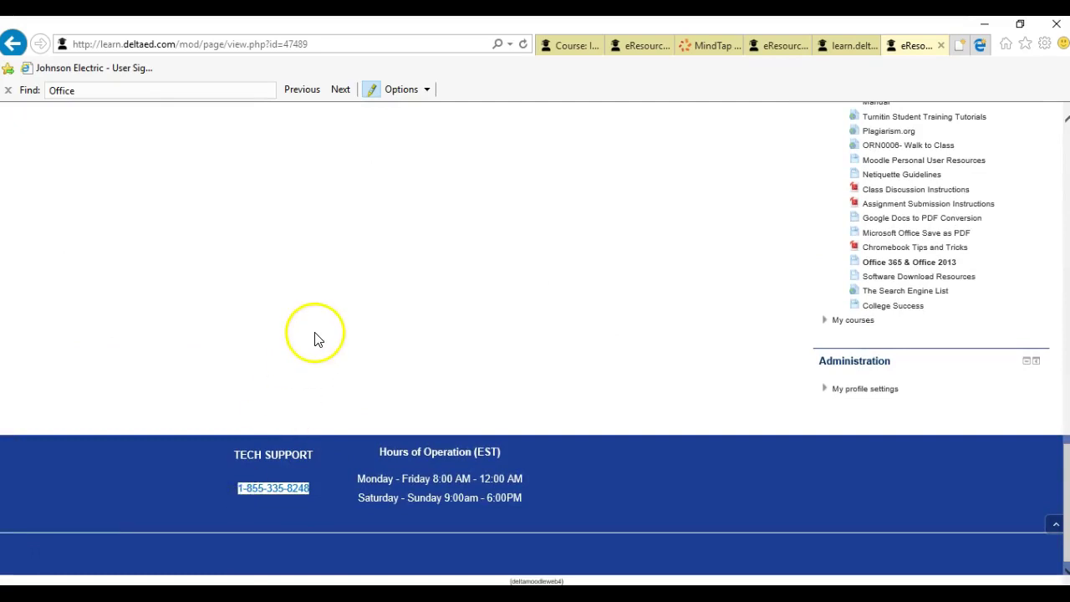
pyautogui.scroll(10, 320, 337)
pyautogui.scroll(10, 321, 332)
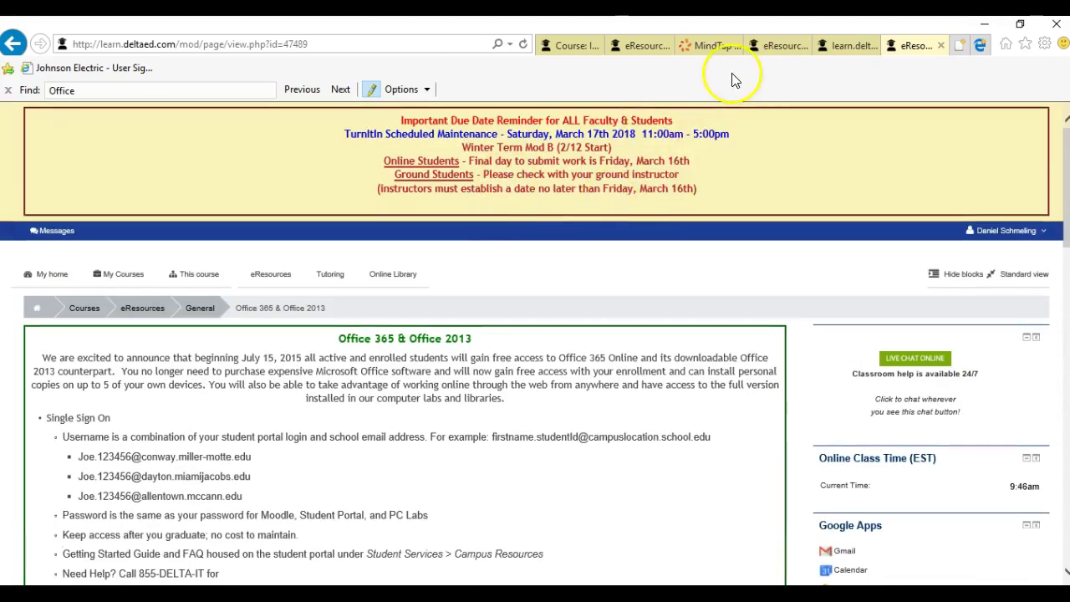
# Return to the INT1109 course page and review the Lesson 1 topics, readings and graded assignments
pyautogui.click(585, 46)
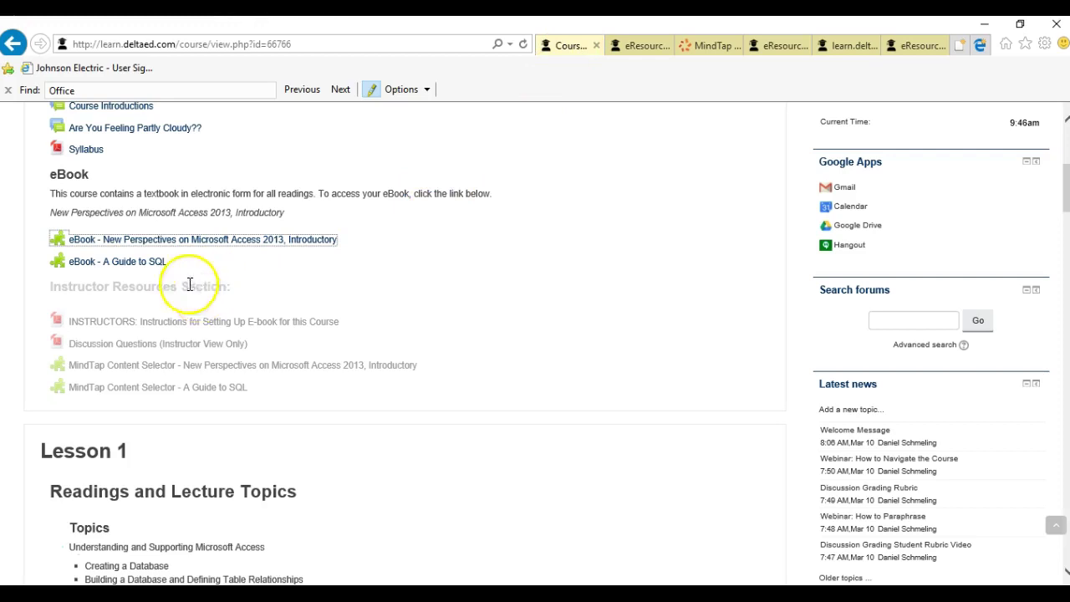
pyautogui.scroll(-5, 190, 284)
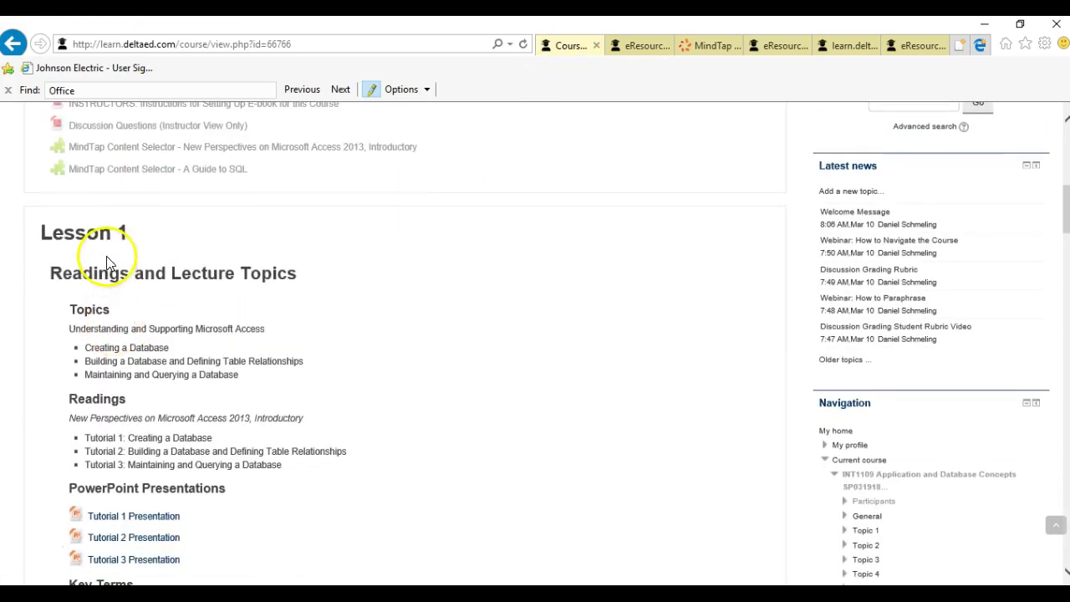
pyautogui.scroll(-2, 107, 262)
pyautogui.moveTo(52, 201); pyautogui.dragTo(232, 442)
pyautogui.scroll(-7, 232, 437)
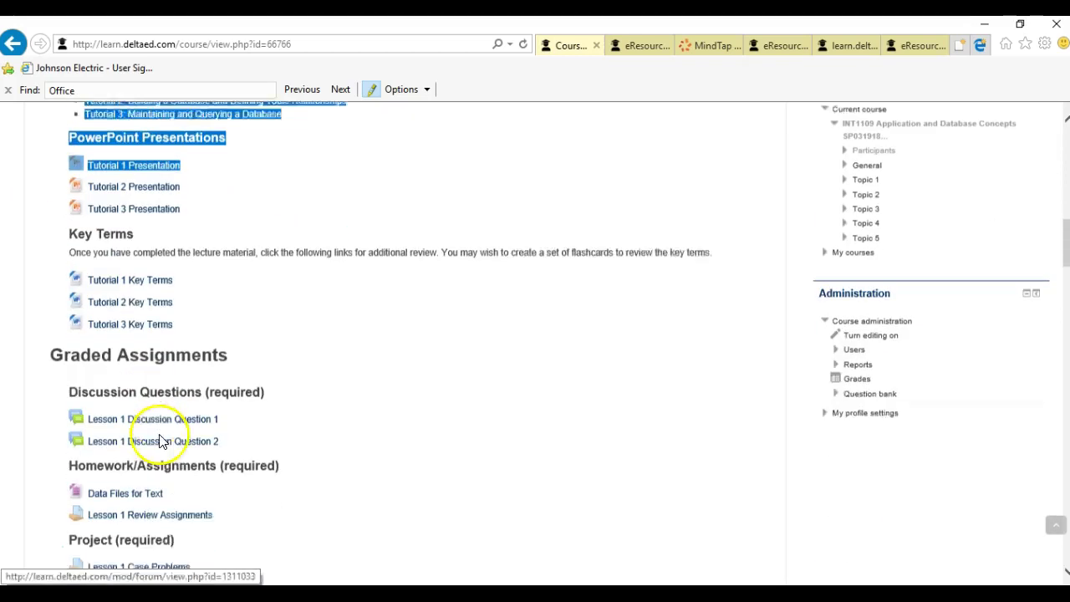
# Bring up the Save As dialog for the Lesson 1 Data Files for Text archive and cancel it
pyautogui.click(142, 485)
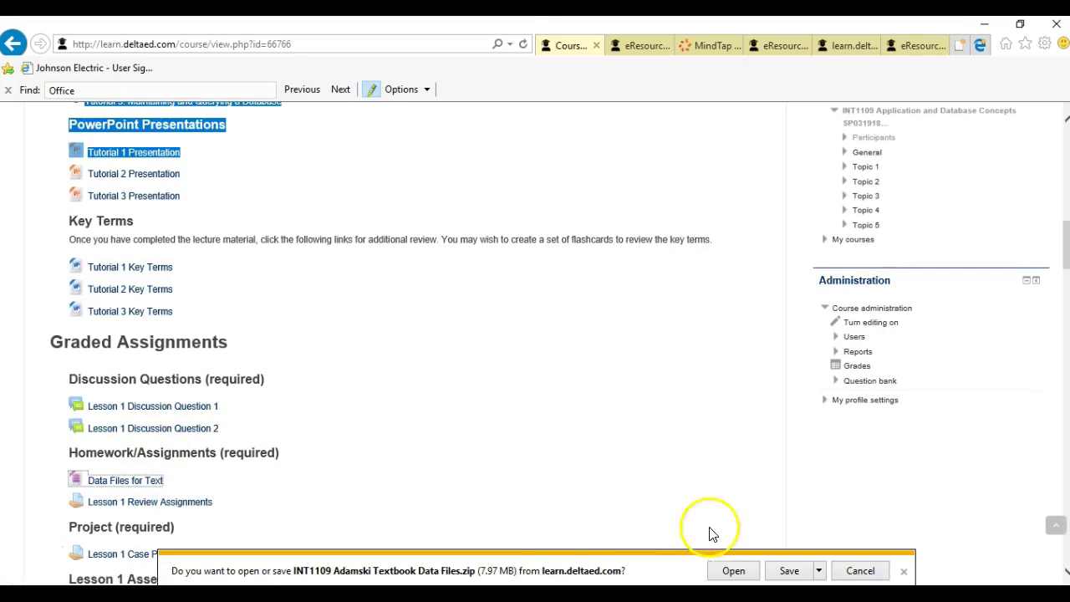
pyautogui.click(820, 571)
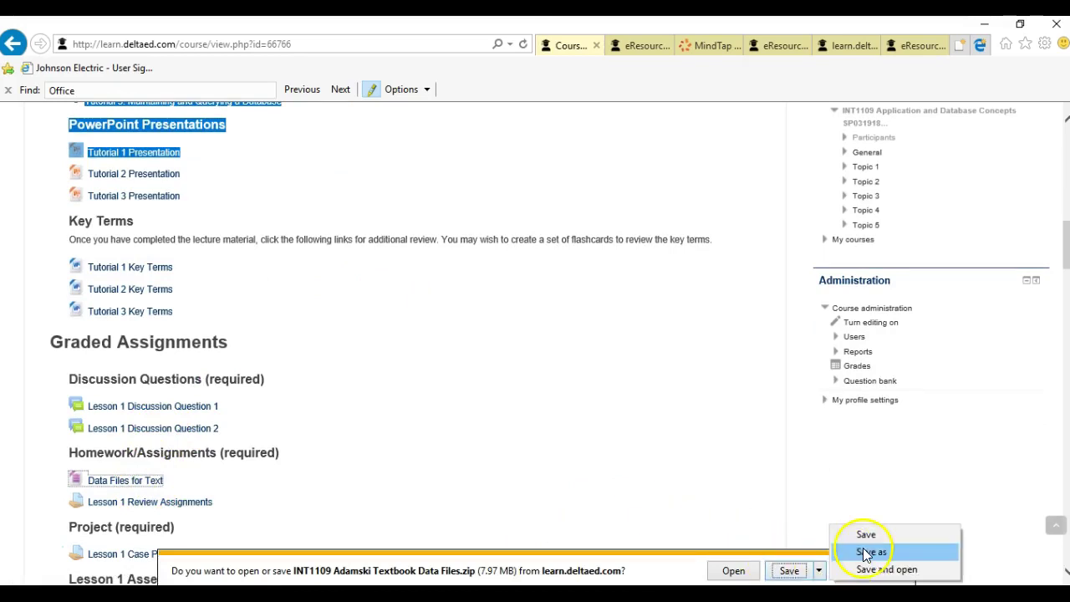
pyautogui.click(844, 550)
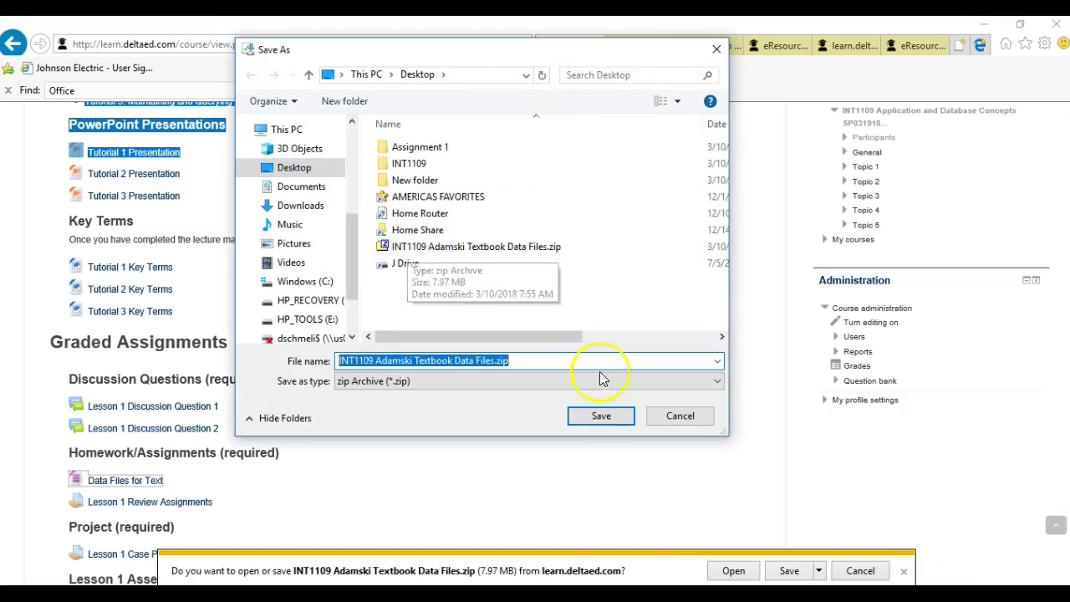
pyautogui.click(680, 417)
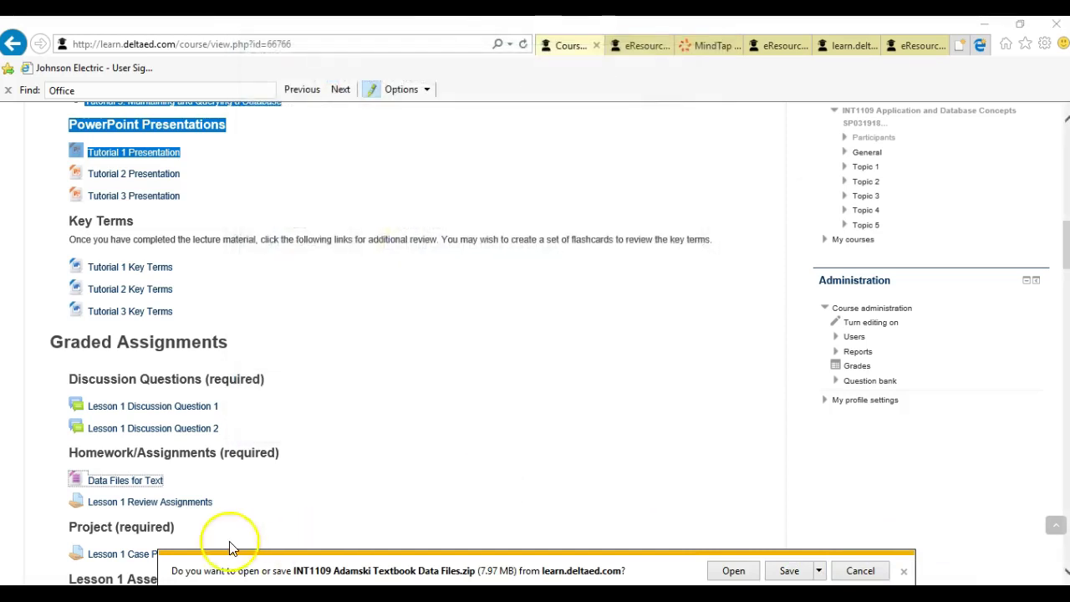
# Open Lesson 1 Review Assignments and highlight instructions 1 to 3 about downloading and unzipping the data files
pyautogui.click(175, 502)
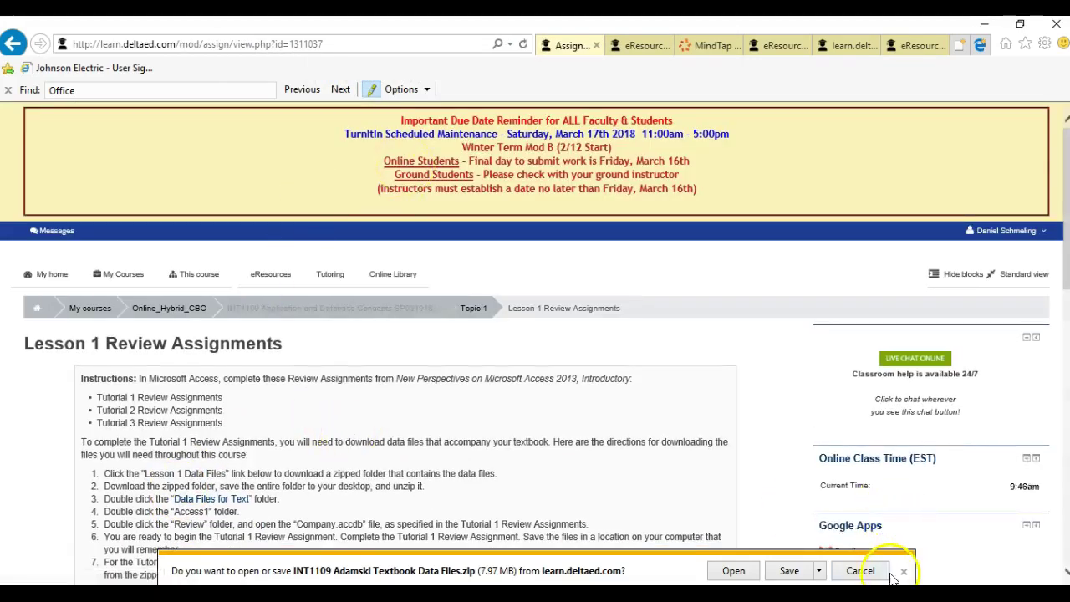
pyautogui.click(904, 573)
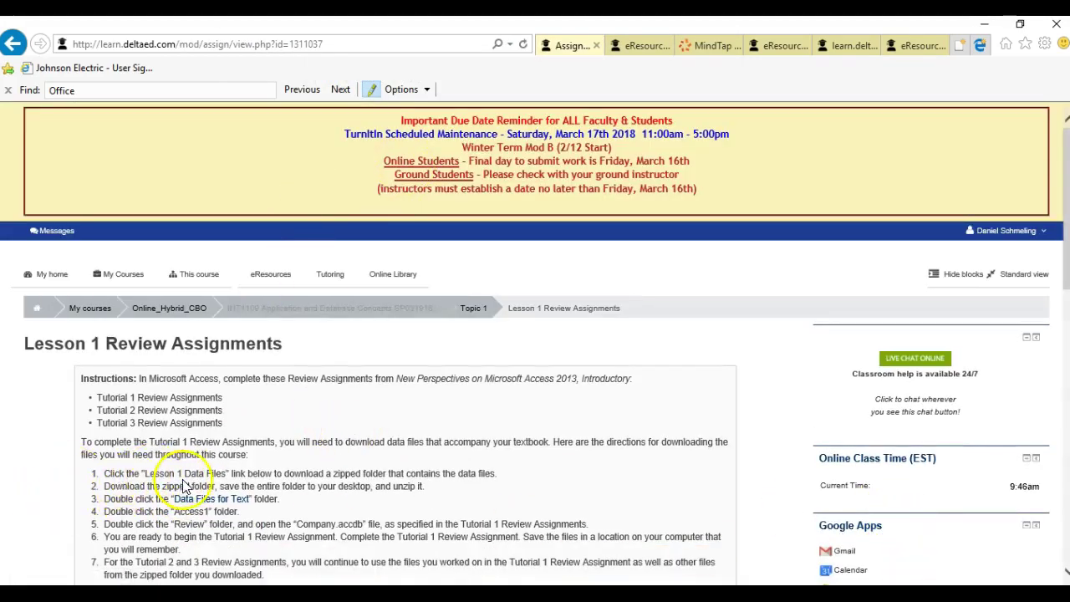
pyautogui.moveTo(434, 492); pyautogui.dragTo(120, 468)
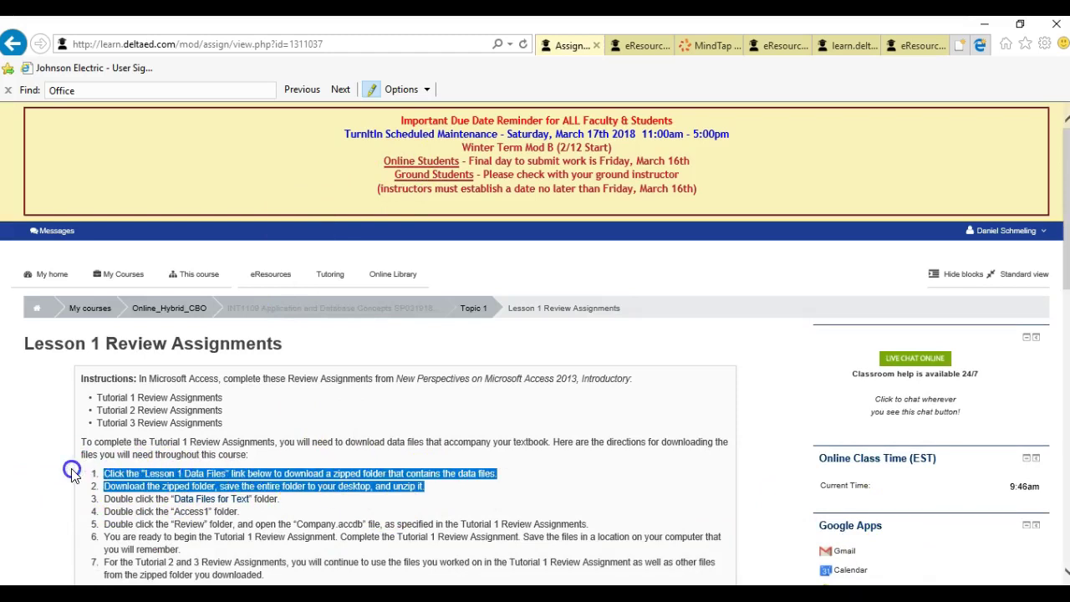
pyautogui.click(413, 491)
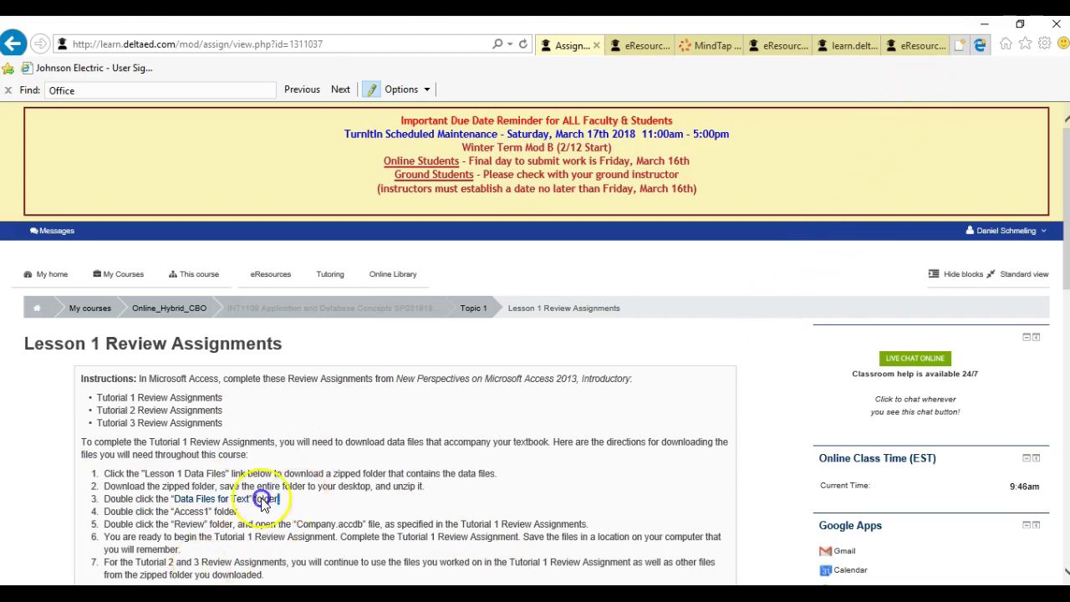
pyautogui.moveTo(279, 499); pyautogui.dragTo(108, 478)
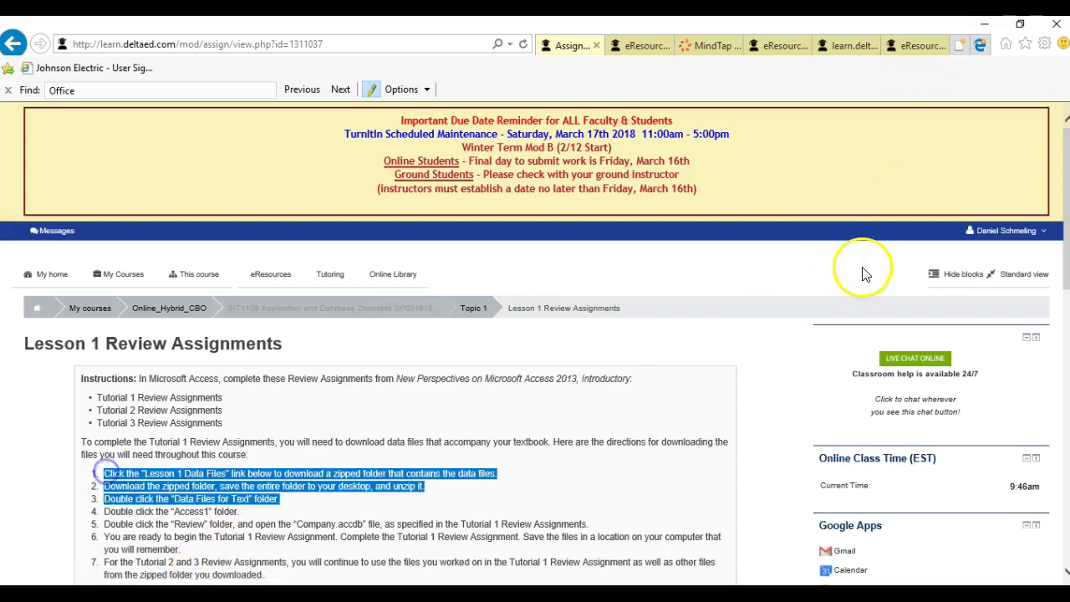
# Switch to the desktop, set the INT1109 Adamski Textbook Data Files.zip icon apart from Assignment 1, and open the archive
pyautogui.click(984, 25)
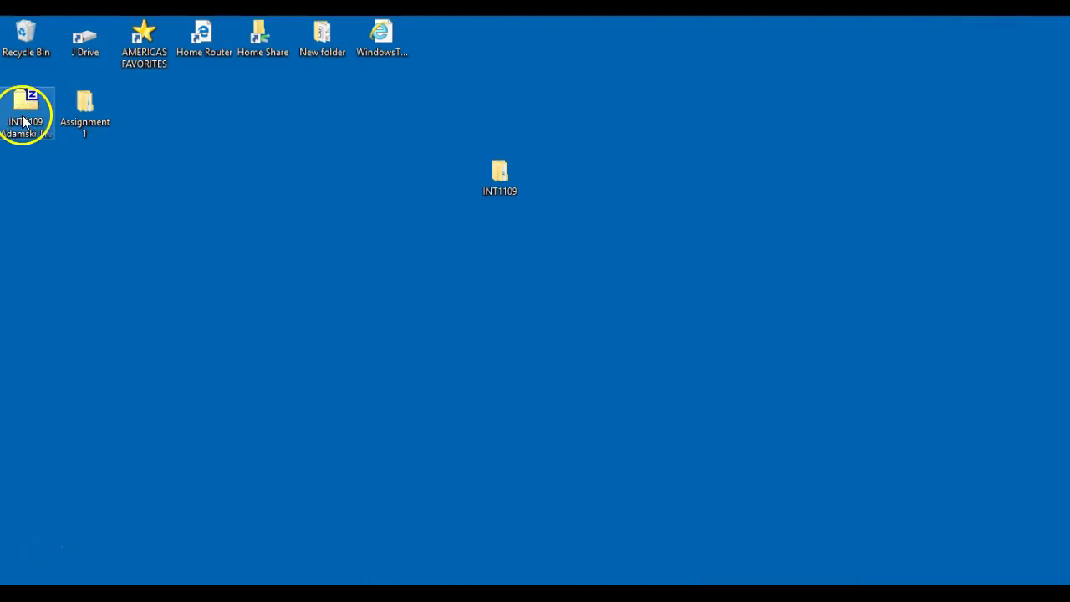
pyautogui.moveTo(27, 104); pyautogui.dragTo(292, 108)
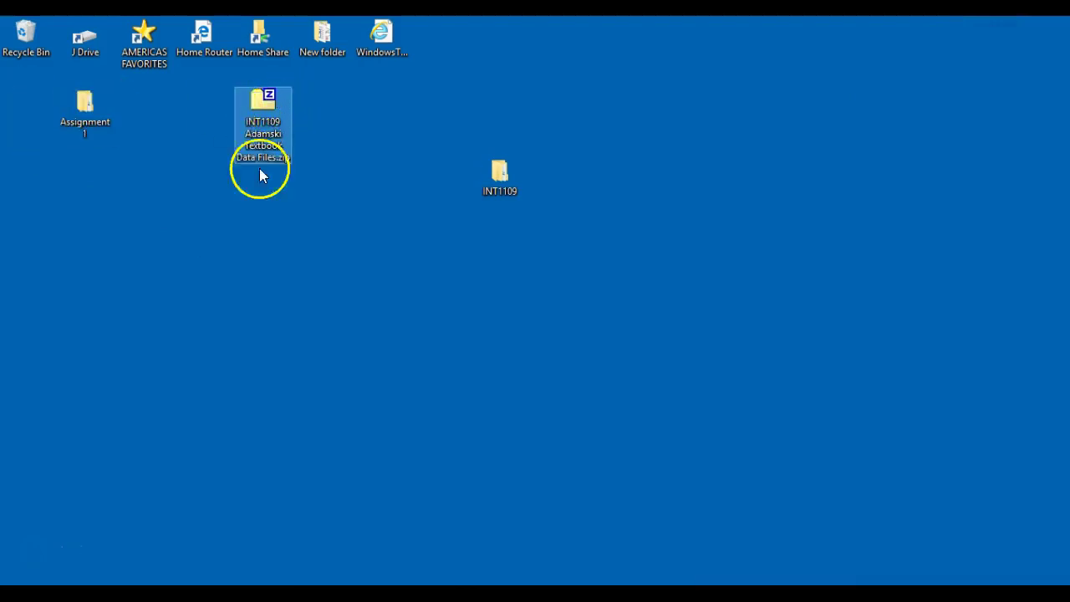
pyautogui.doubleClick(259, 102)
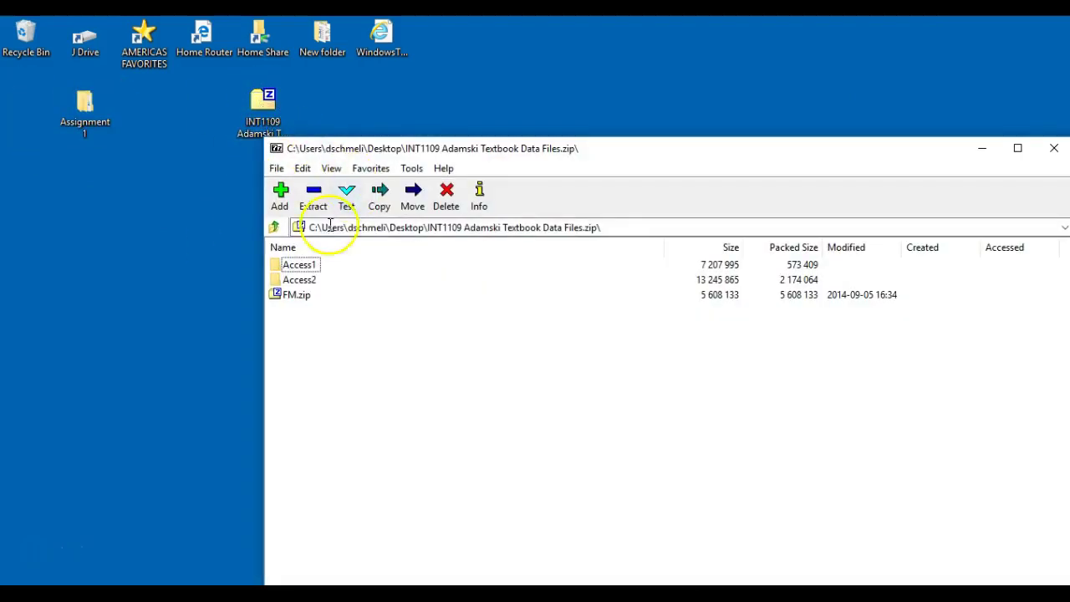
# Inspect the archive's Access1 folder and the nested FM.zip, and close the archive window
pyautogui.moveTo(305, 269); pyautogui.dragTo(59, 268)
pyautogui.moveTo(404, 306); pyautogui.dragTo(310, 260)
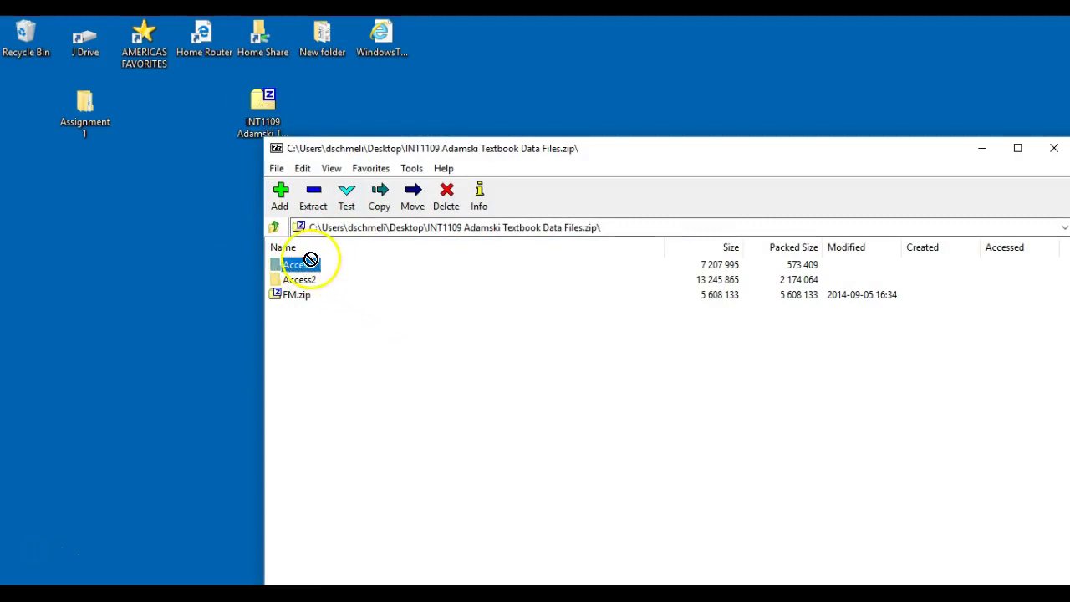
pyautogui.doubleClick(281, 298)
pyautogui.moveTo(293, 268); pyautogui.dragTo(335, 270)
pyautogui.moveTo(134, 104); pyautogui.dragTo(82, 113)
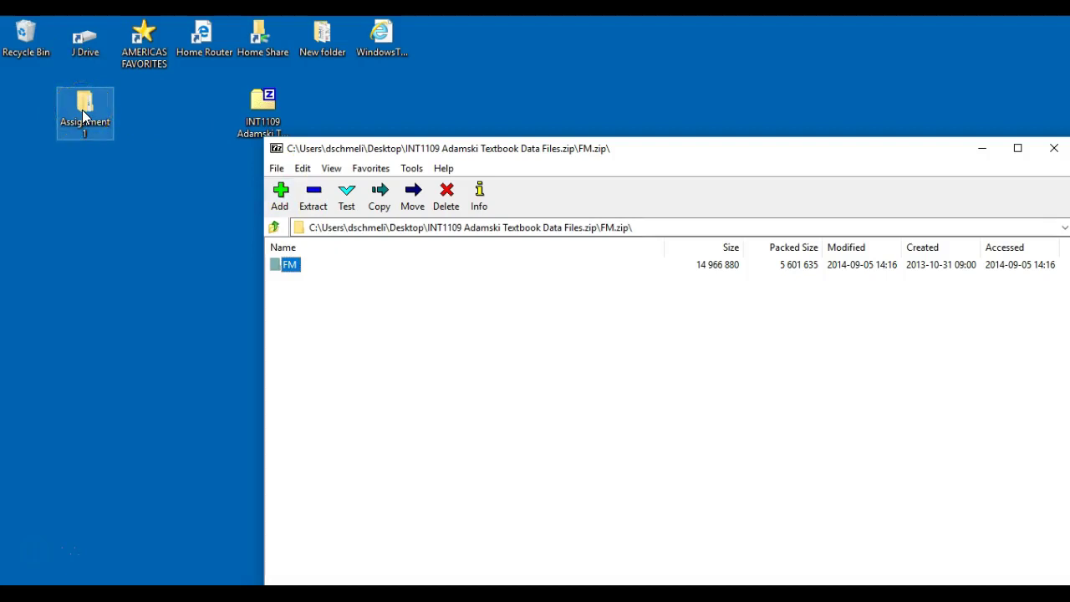
pyautogui.moveTo(423, 142); pyautogui.dragTo(150, 147)
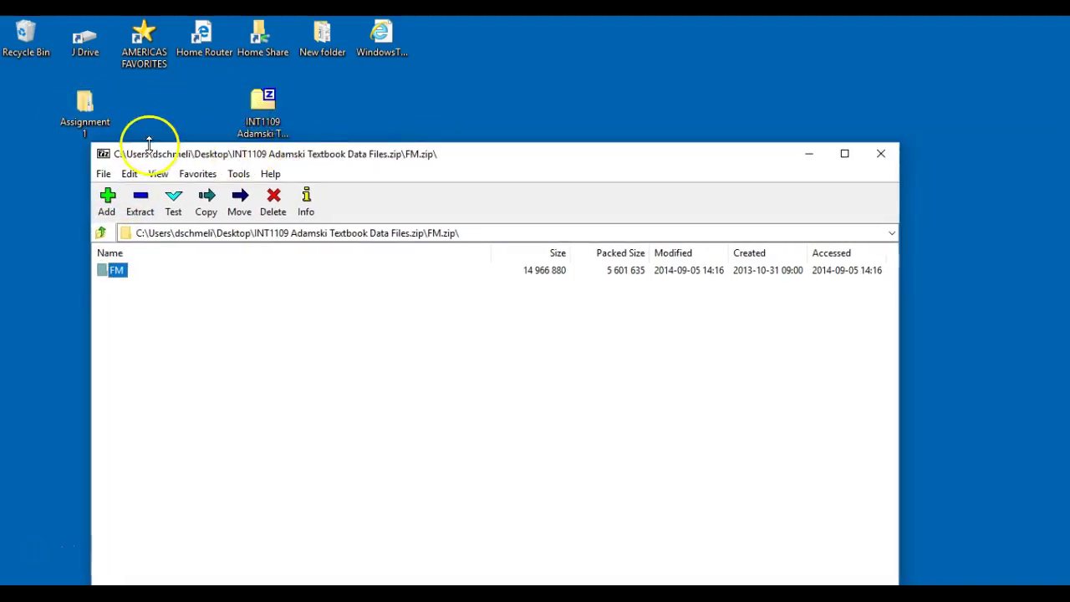
pyautogui.click(880, 158)
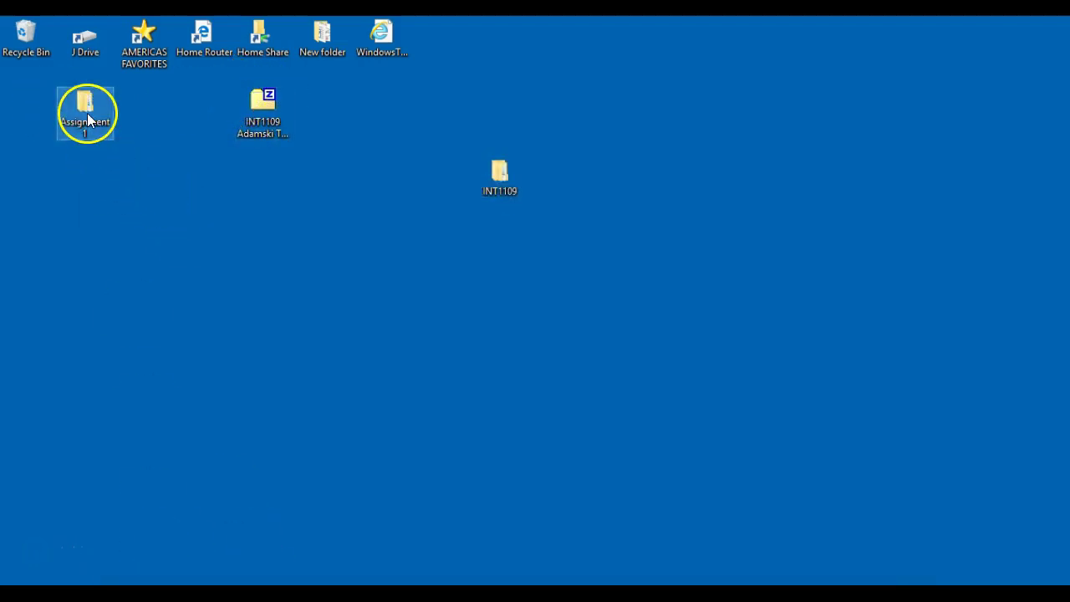
# Open Company.accdb from the Review folder inside Assignment 1 > Access1 and display its Business table in Access
pyautogui.doubleClick(87, 112)
pyautogui.click(256, 262)
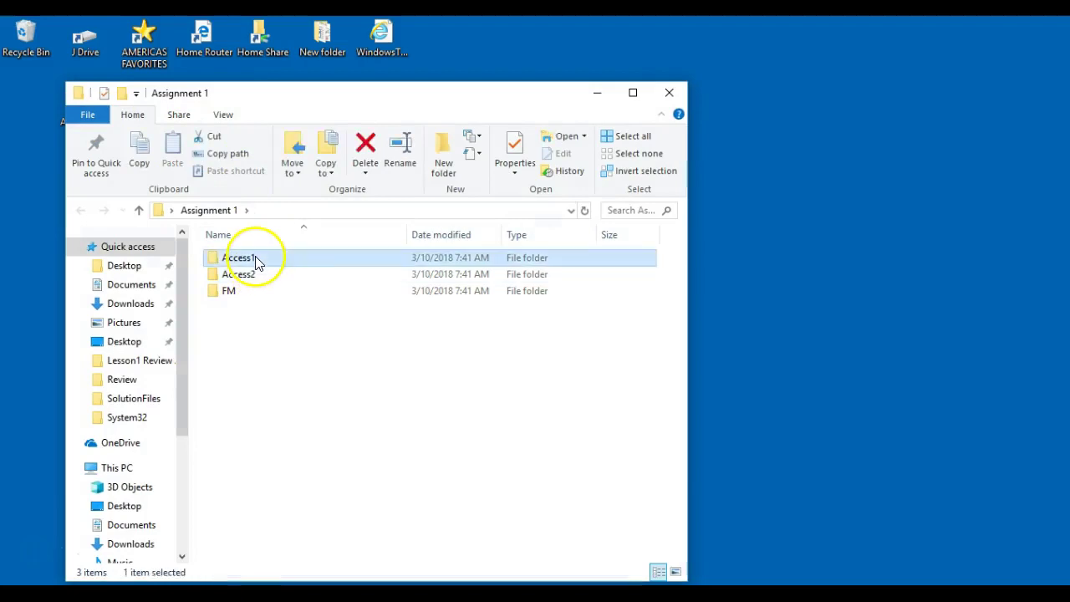
pyautogui.doubleClick(256, 261)
pyautogui.doubleClick(244, 326)
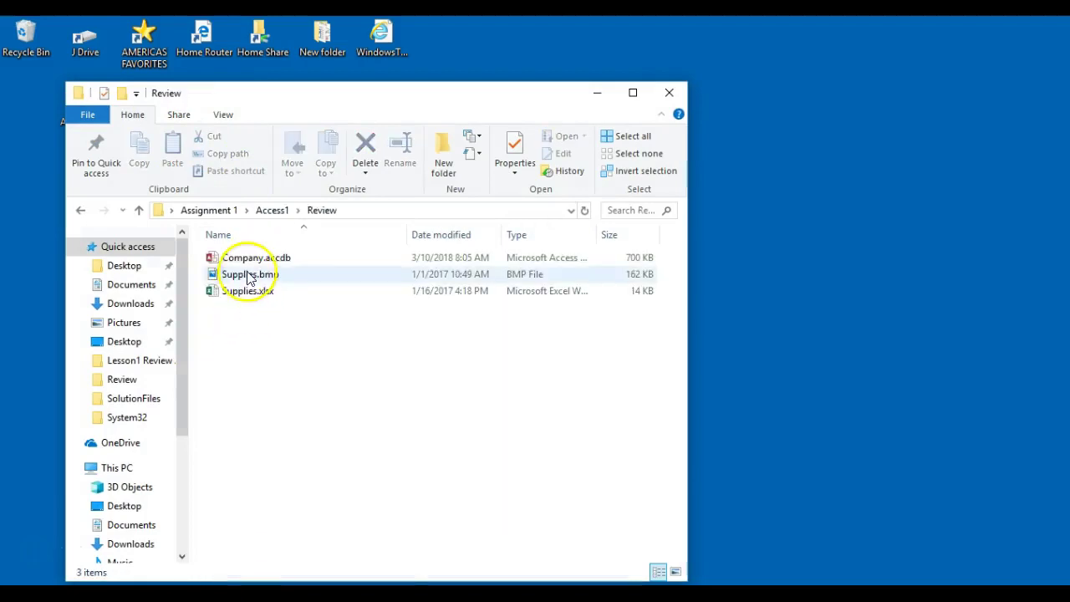
pyautogui.doubleClick(259, 255)
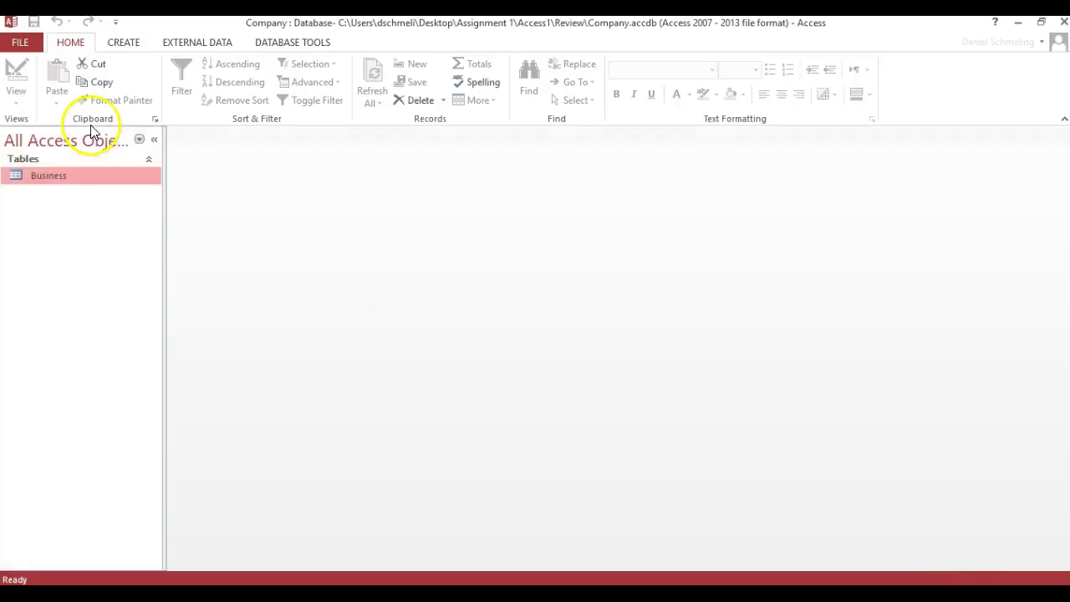
pyautogui.doubleClick(65, 175)
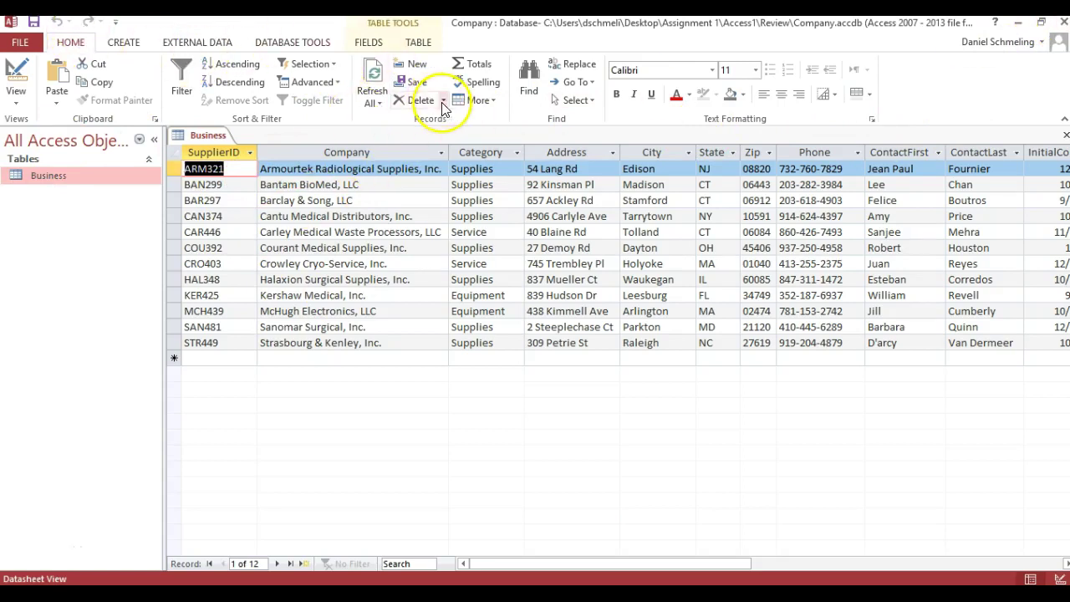
# Close the Company database and the Review folder, and switch back to Internet Explorer
pyautogui.click(1062, 28)
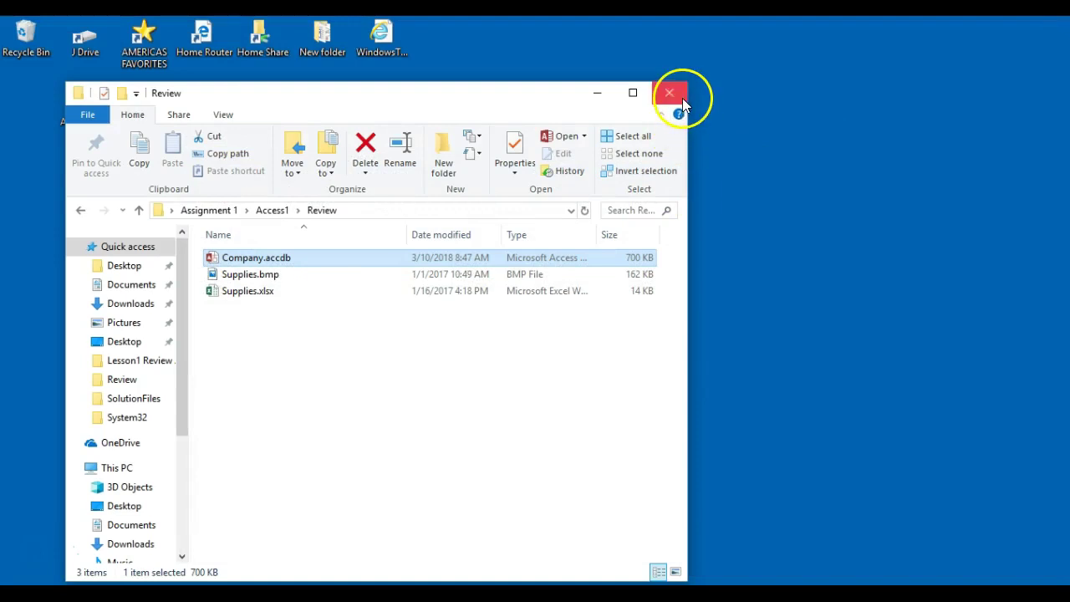
pyautogui.click(670, 94)
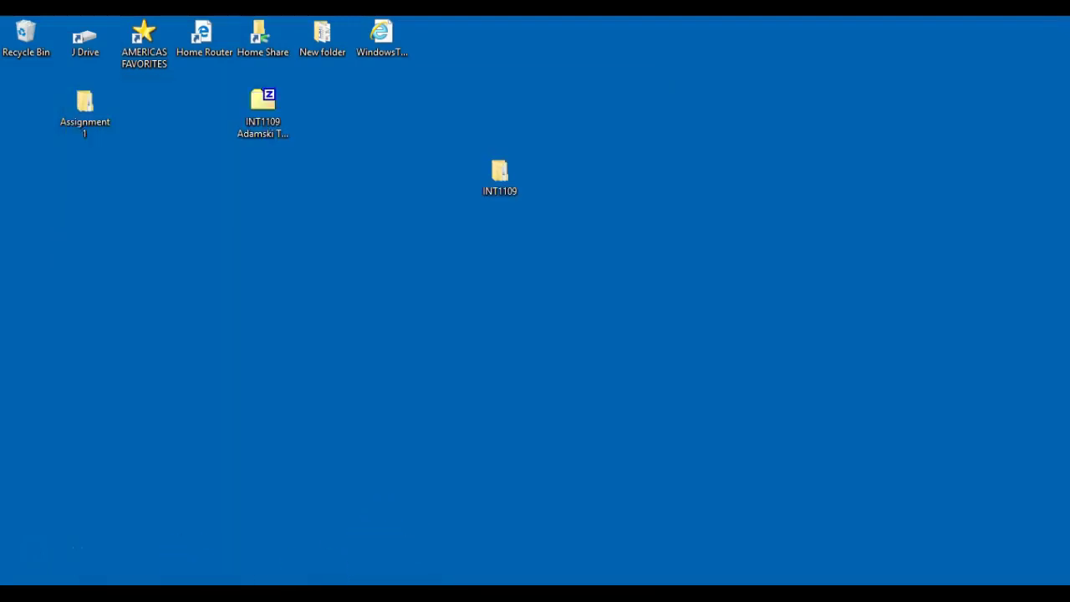
pyautogui.click(262, 557)
# Highlight instructions 6 and 7 of the Lesson 1 Review Assignments, and return to the INT1109 course page
pyautogui.scroll(-3, 276, 378)
pyautogui.moveTo(103, 379); pyautogui.dragTo(298, 418)
pyautogui.scroll(2, 351, 249)
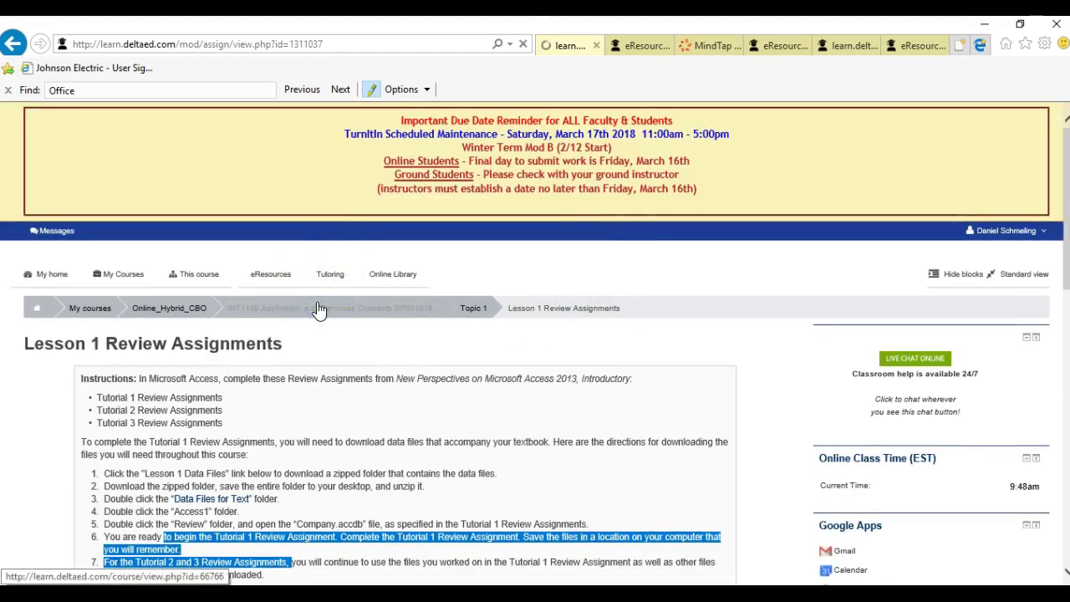
pyautogui.scroll(-1, 318, 309)
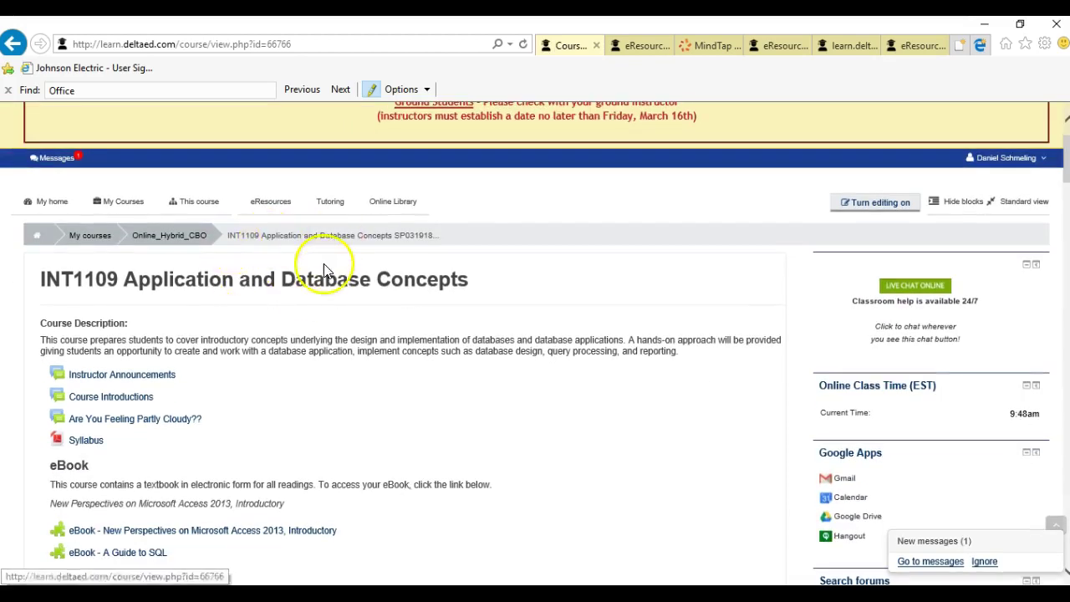
# Open the New Perspectives on Microsoft Access 2013 eBook from the course page and go to Access Tutorial 1: Creating a Database
pyautogui.scroll(-2, 292, 299)
pyautogui.scroll(2, 308, 209)
pyautogui.scroll(-2, 327, 287)
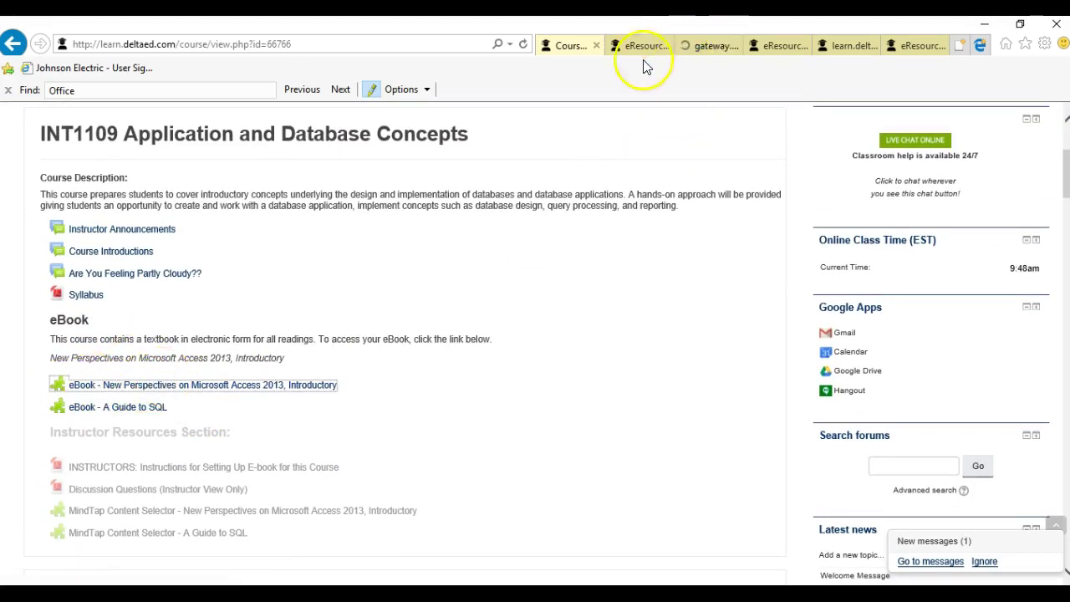
pyautogui.click(700, 43)
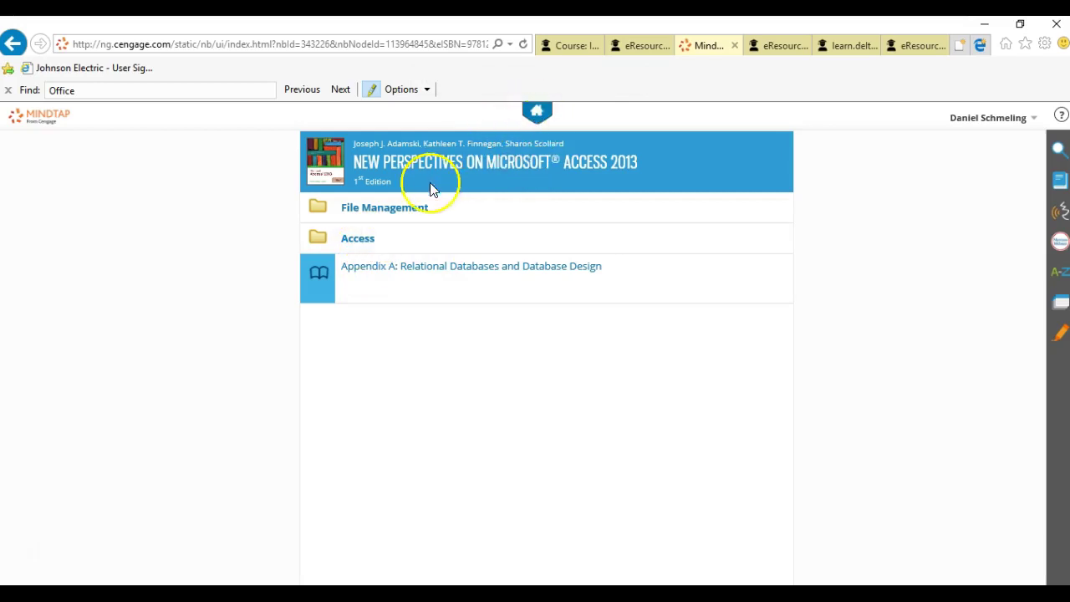
pyautogui.click(359, 237)
pyautogui.click(440, 267)
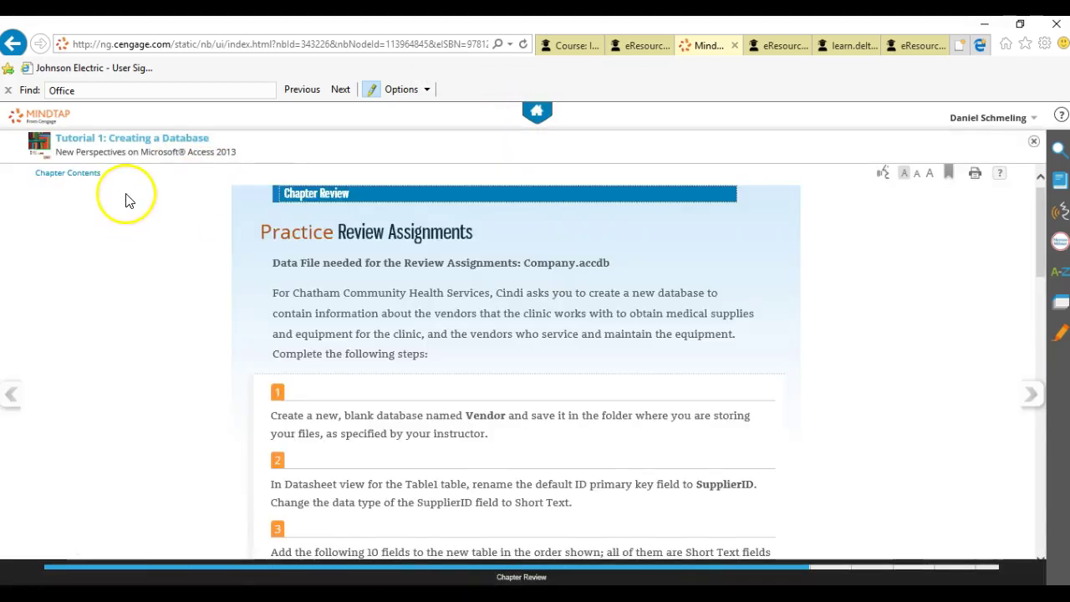
# Open the Practice Review Assignments from the Tutorial 1 chapter contents and read the introduction and first instructions
pyautogui.click(65, 184)
pyautogui.scroll(-5, 480, 267)
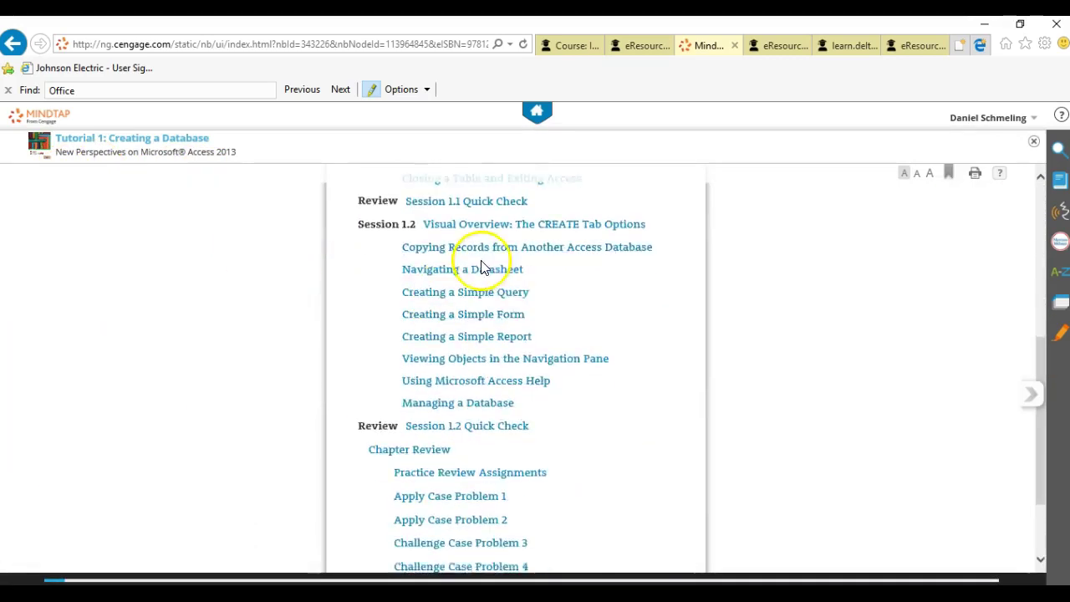
pyautogui.scroll(-2, 481, 268)
pyautogui.click(491, 358)
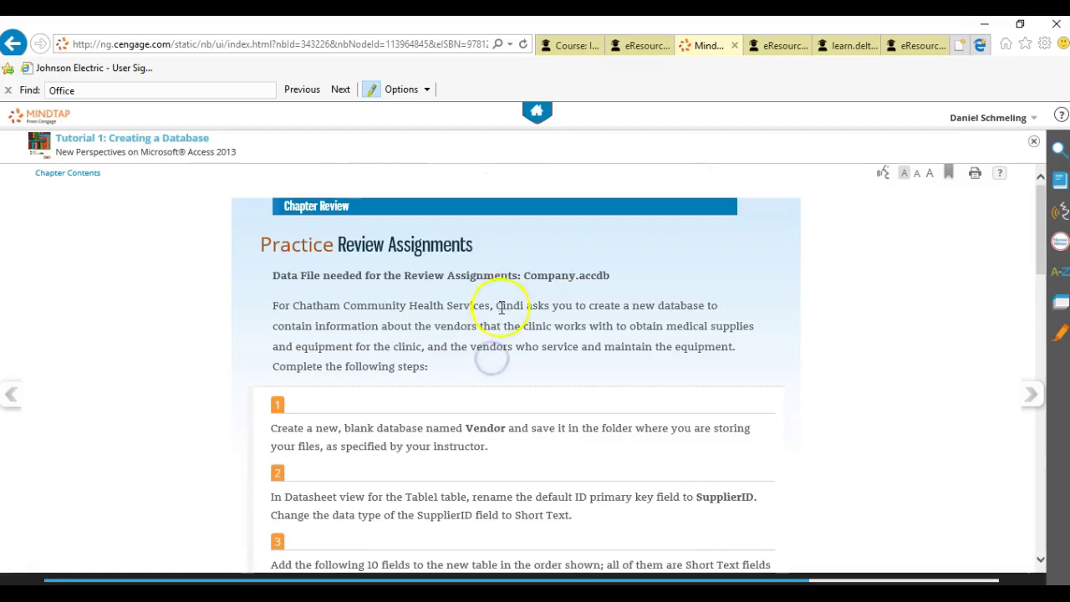
pyautogui.scroll(-3, 501, 307)
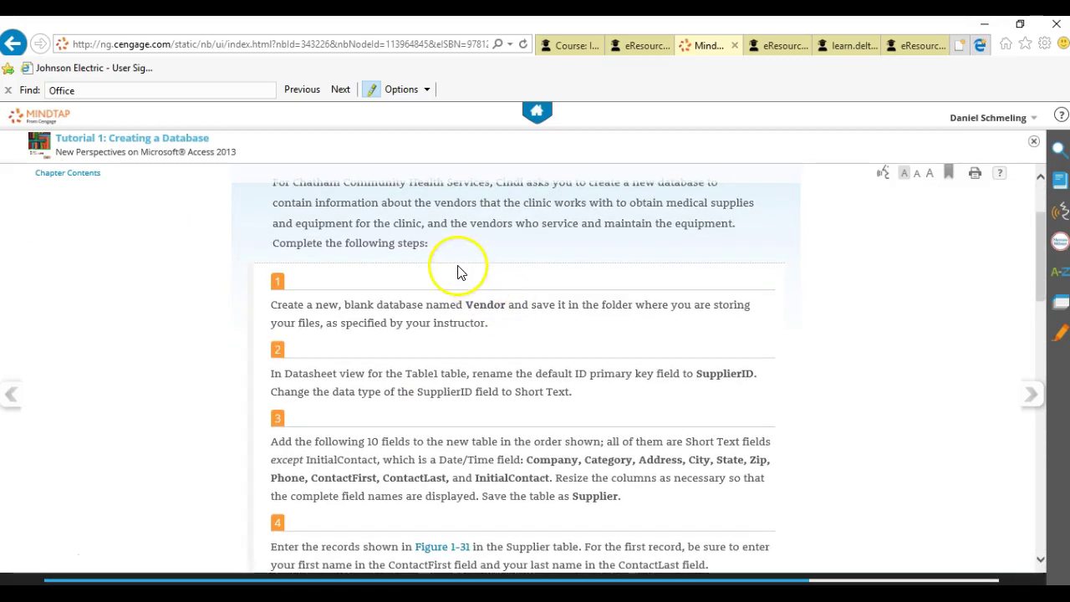
pyautogui.scroll(3, 433, 295)
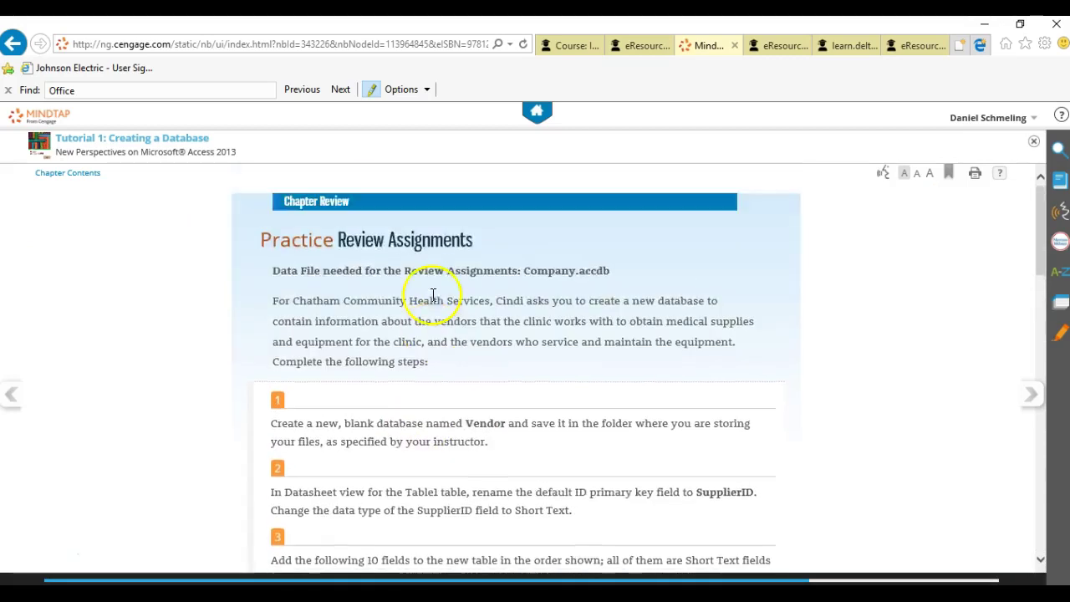
pyautogui.scroll(-3, 362, 332)
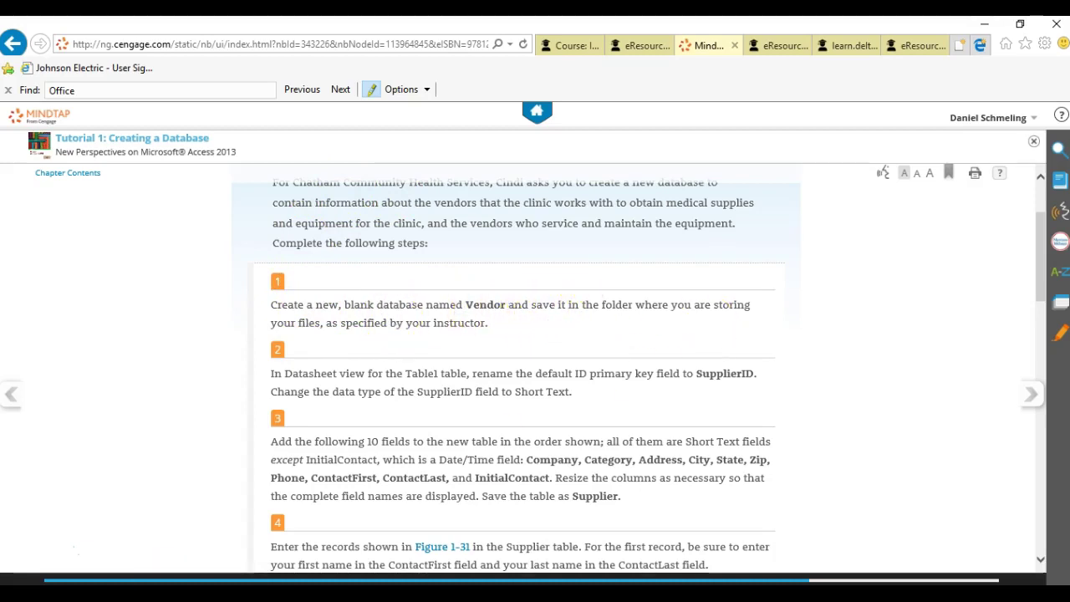
# Launch Access 2013 and create a blank desktop database
pyautogui.press('super')
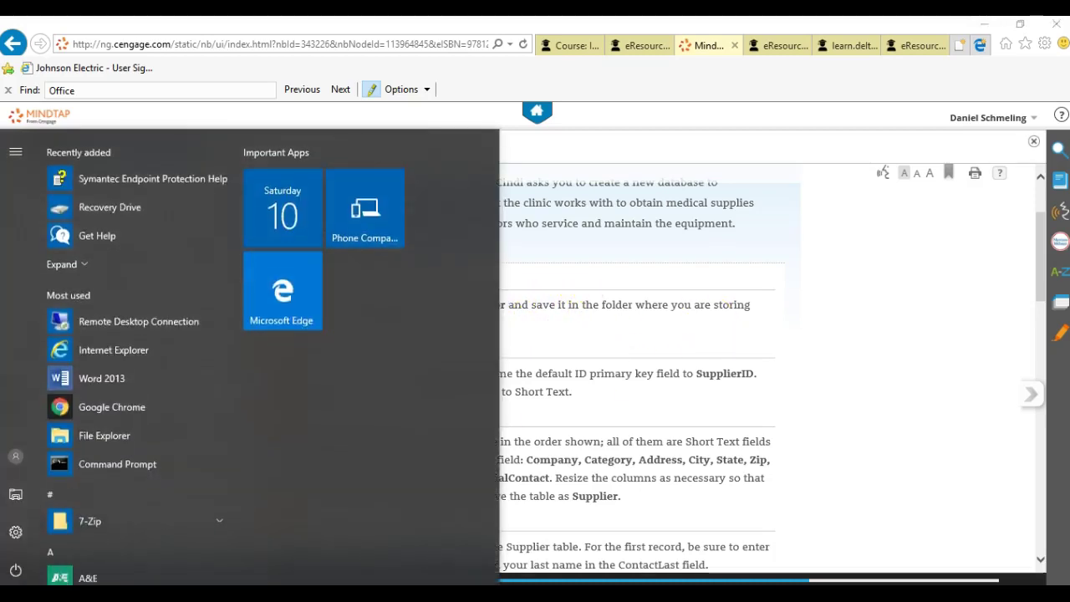
pyautogui.write('ace')
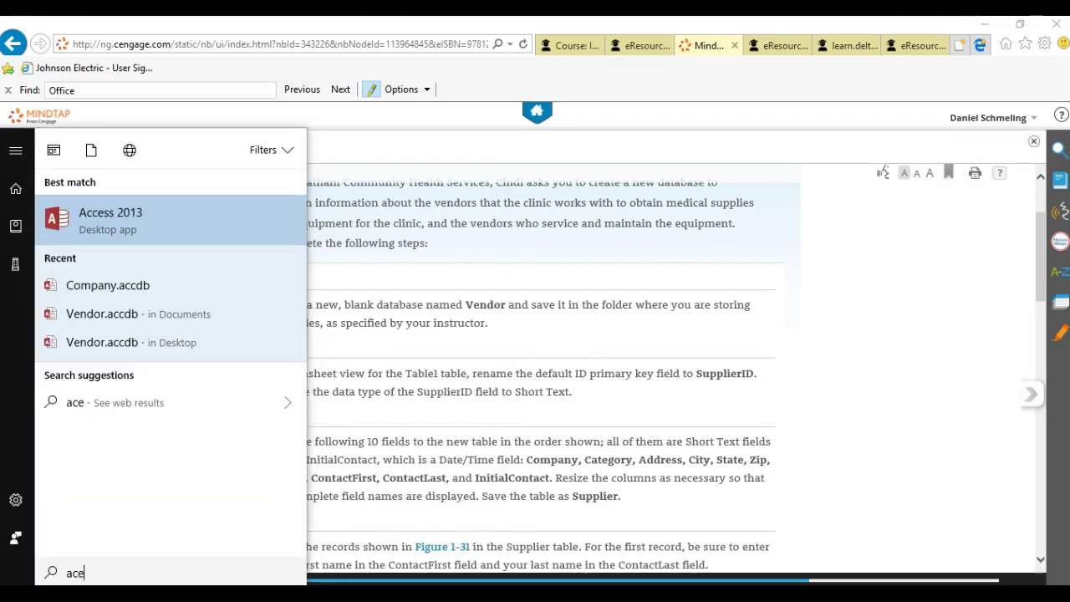
pyautogui.press('BackSpace')
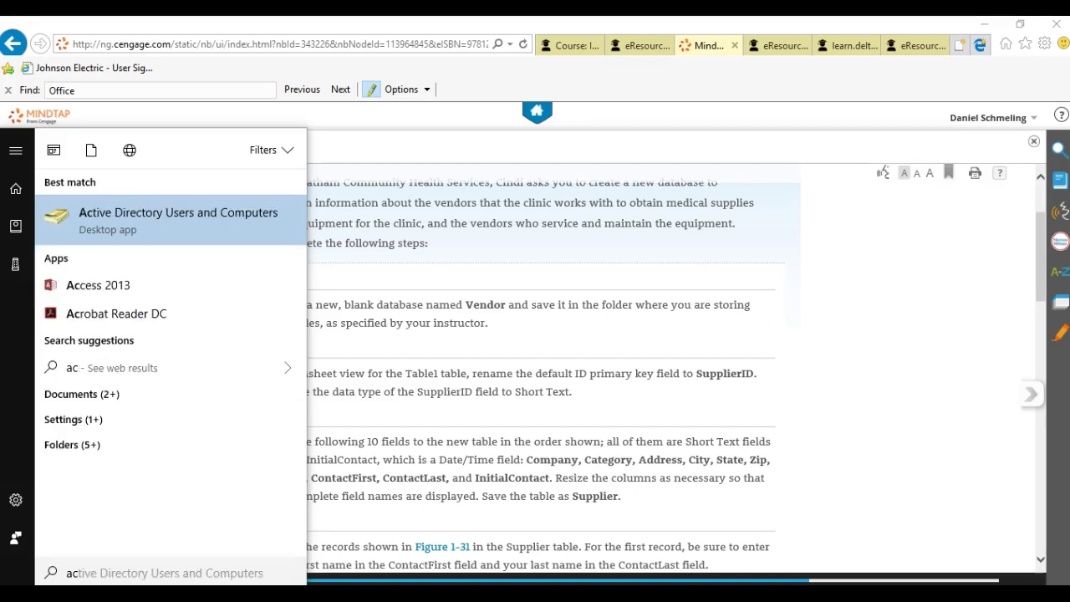
pyautogui.write('c')
pyautogui.press('Return')
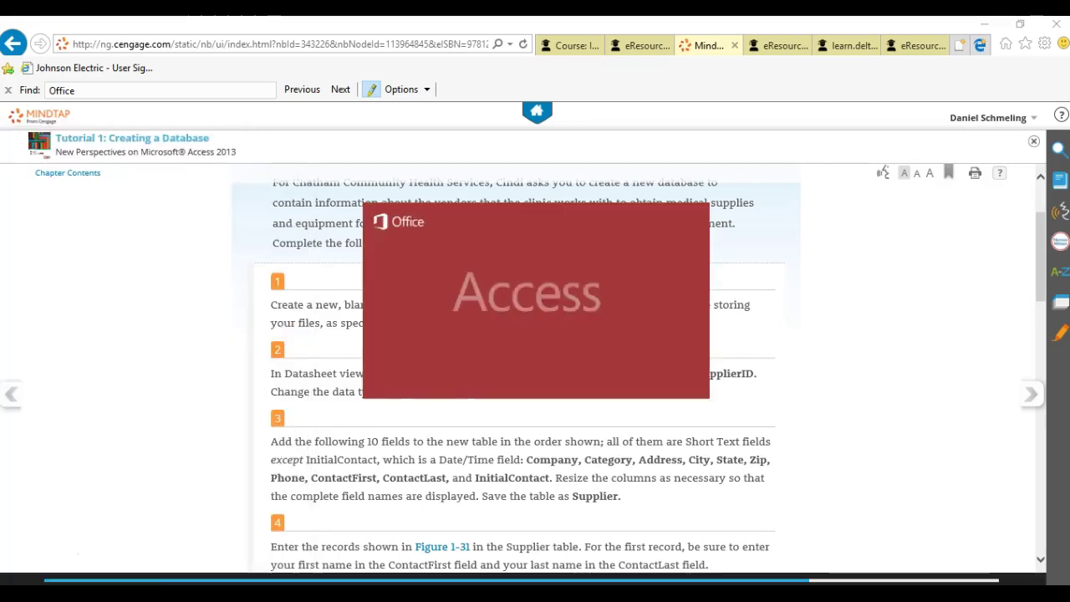
pyautogui.click(374, 249)
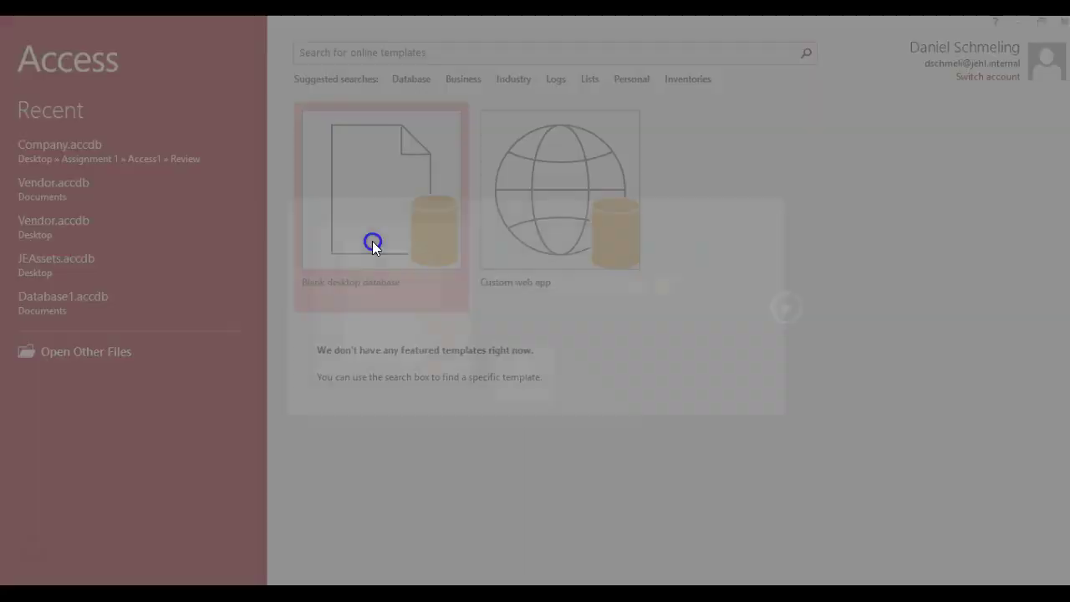
pyautogui.press('Return')
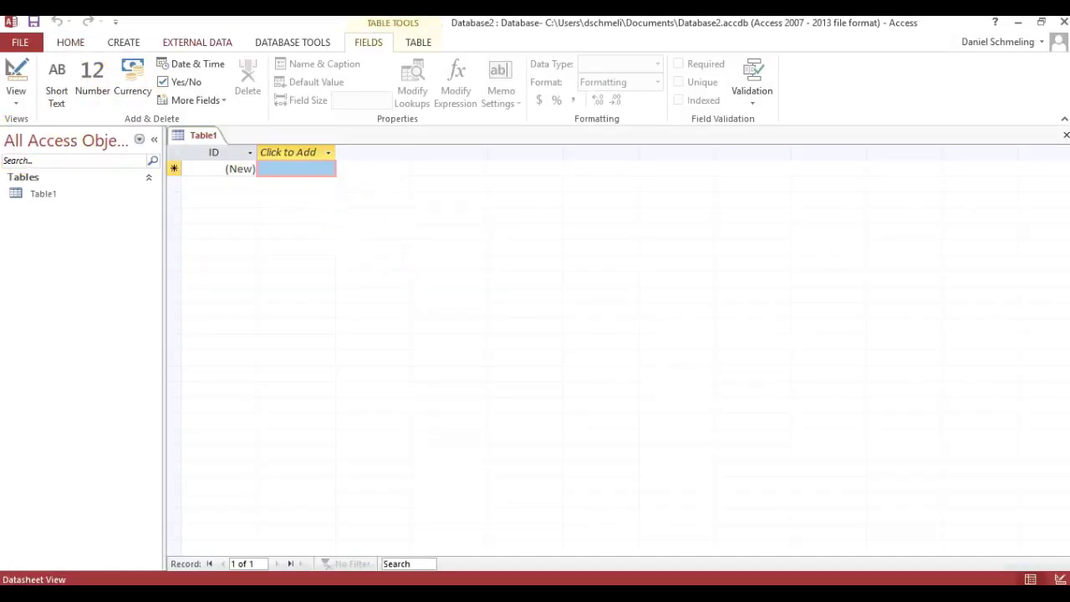
# Save the new database to the Desktop as Vendor.accdb in Access Database format and enable its content
pyautogui.click(24, 42)
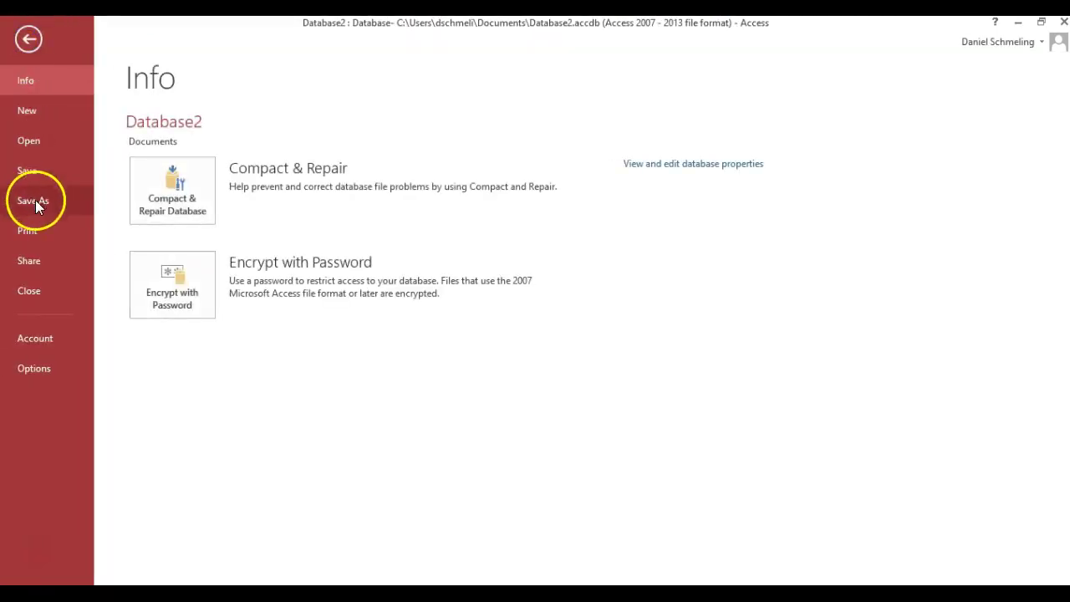
pyautogui.click(35, 200)
pyautogui.click(435, 399)
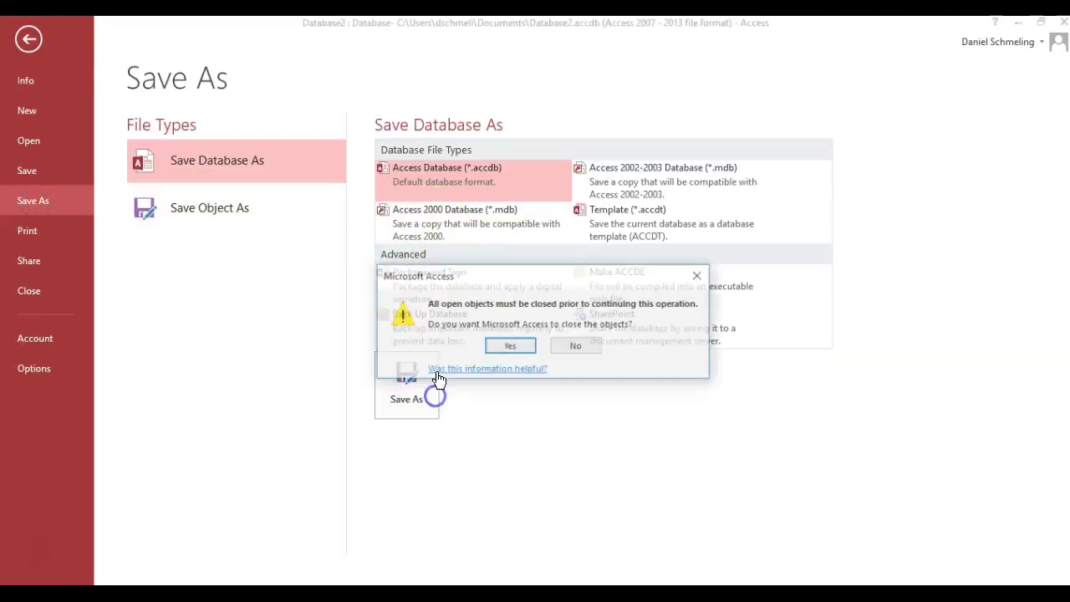
pyautogui.click(512, 347)
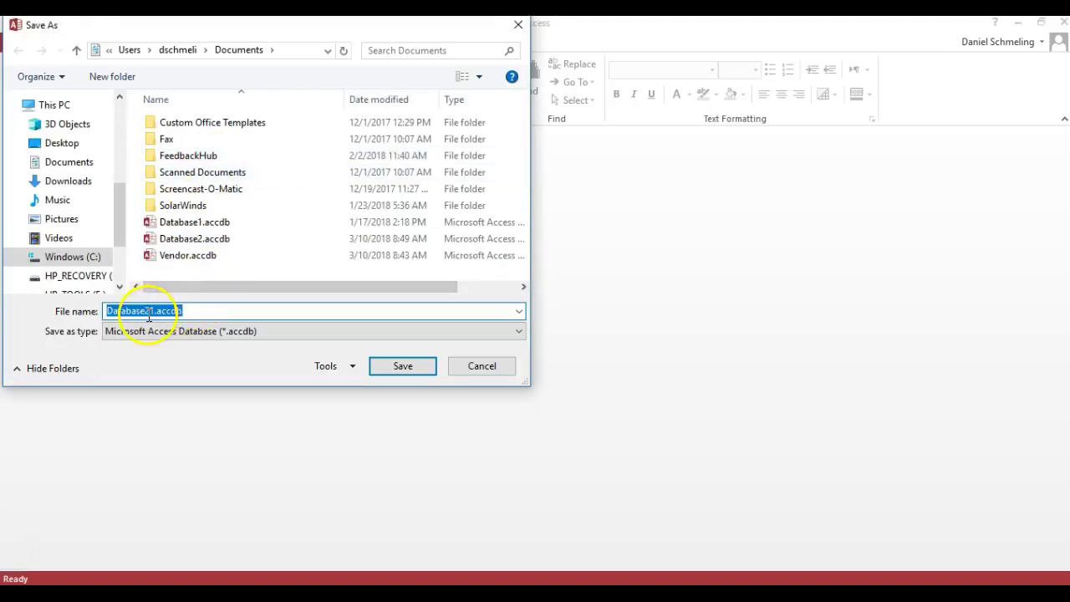
pyautogui.click(62, 143)
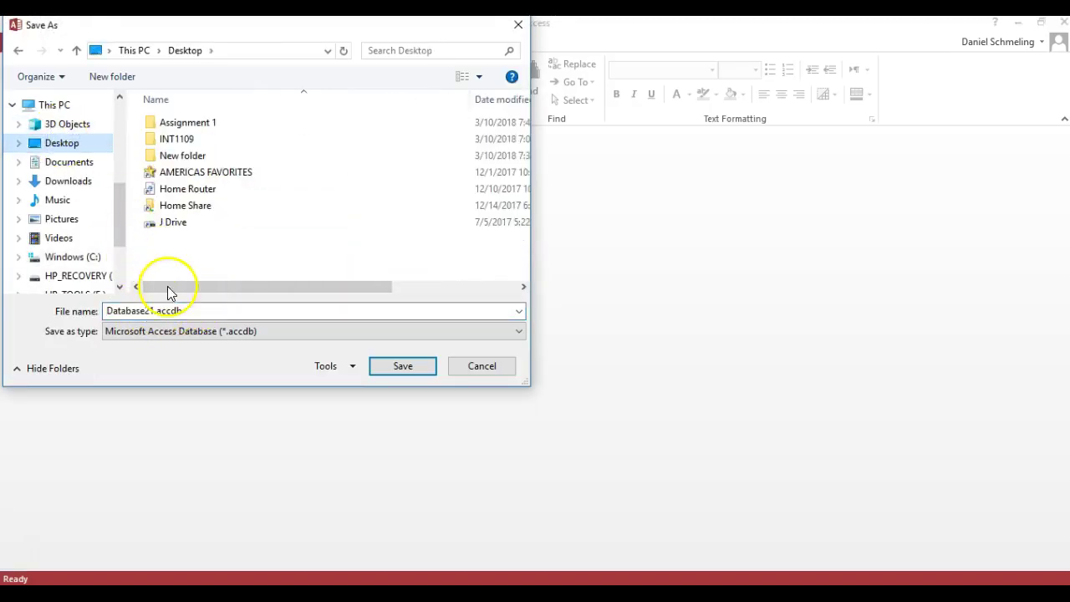
pyautogui.click(179, 125)
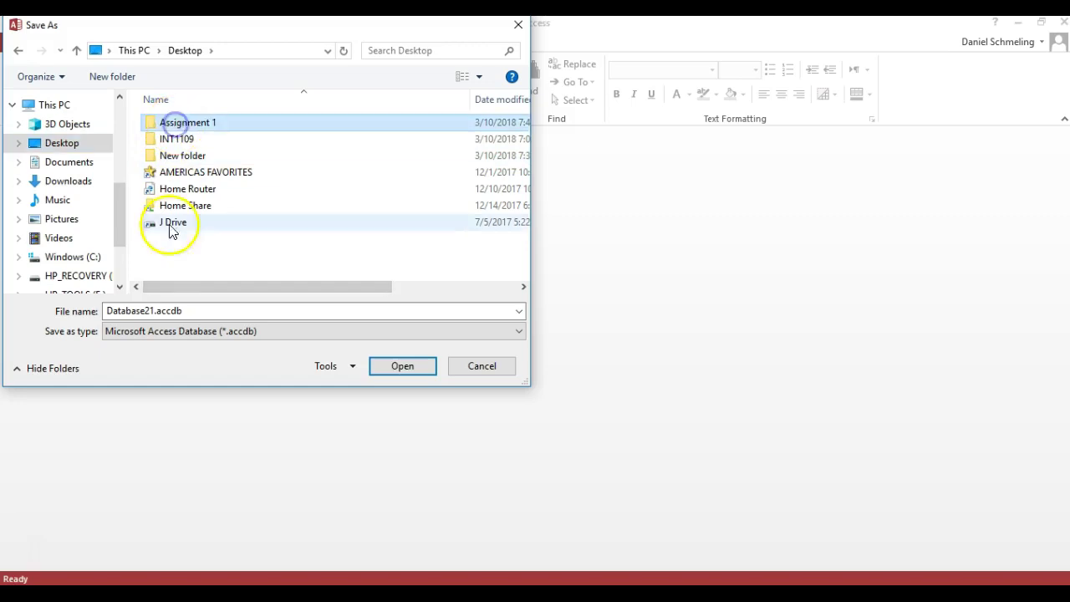
pyautogui.doubleClick(128, 306)
pyautogui.moveTo(153, 308); pyautogui.dragTo(113, 312)
pyautogui.write('Vendor')
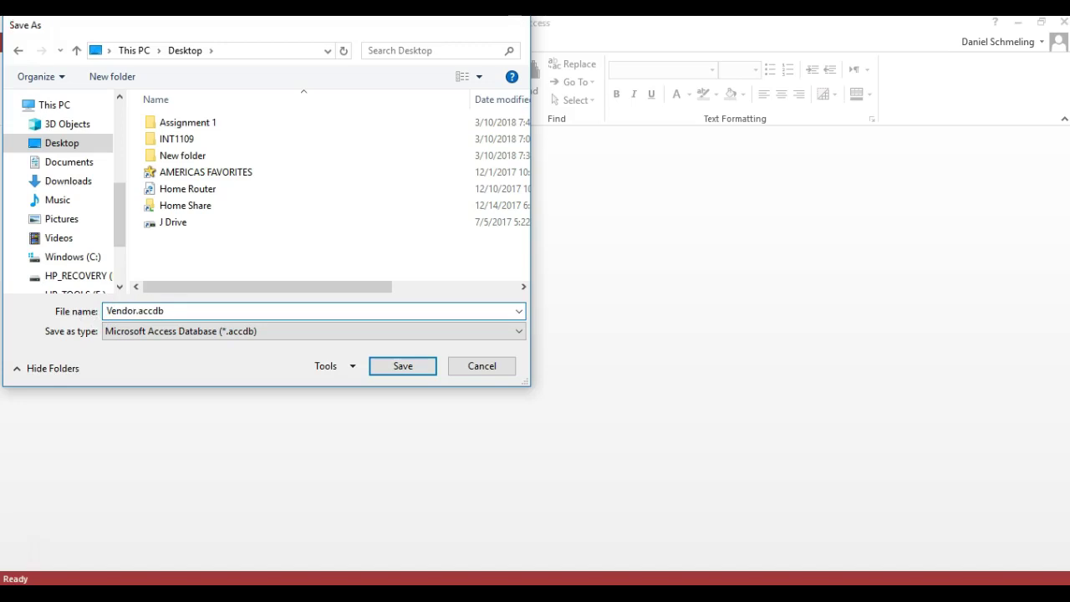
pyautogui.press('Return')
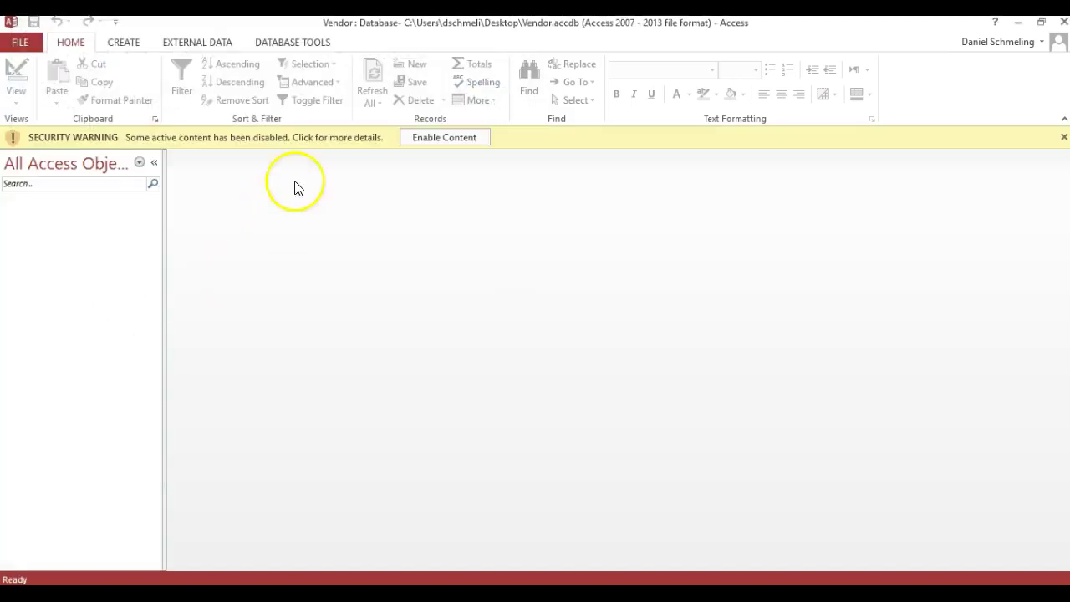
pyautogui.click(428, 139)
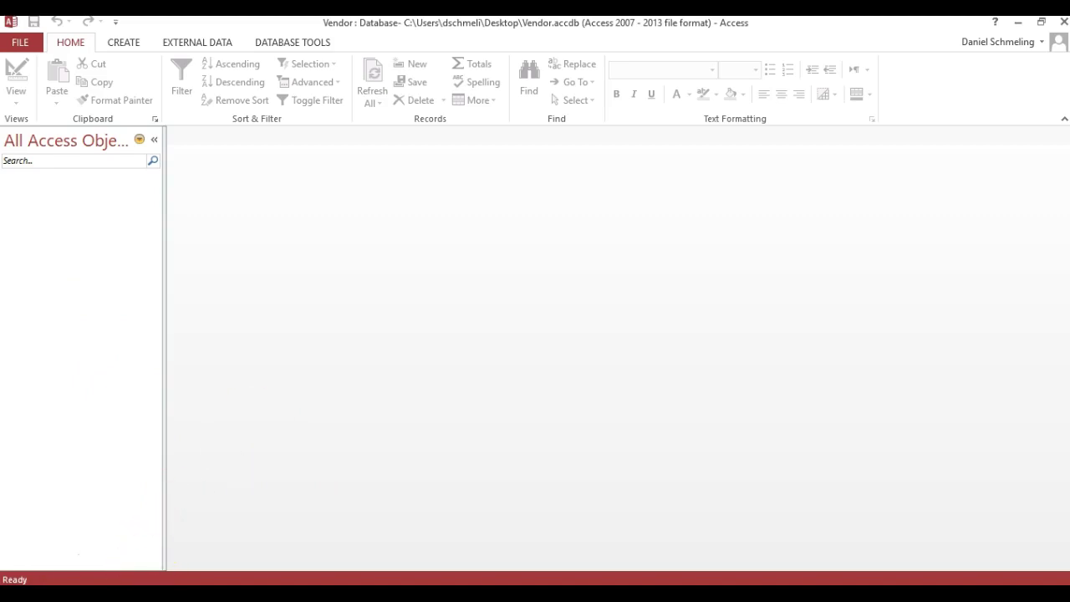
# Switch to the MindTap eBook, highlight review instructions 1 and 2 about the Vendor database and SupplierID field, and return to Access
pyautogui.click(418, 595)
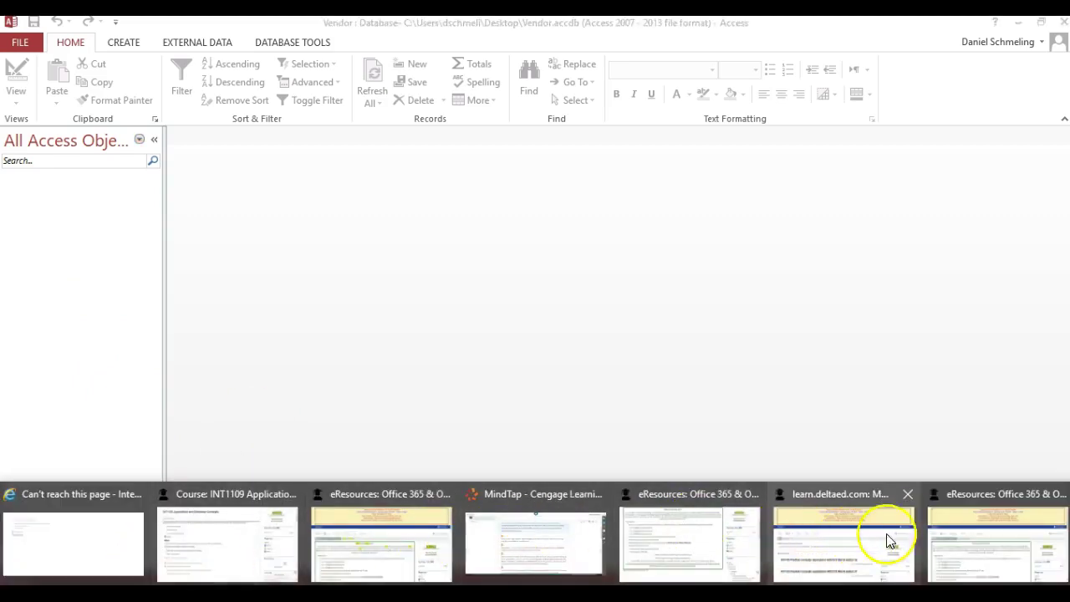
pyautogui.click(530, 532)
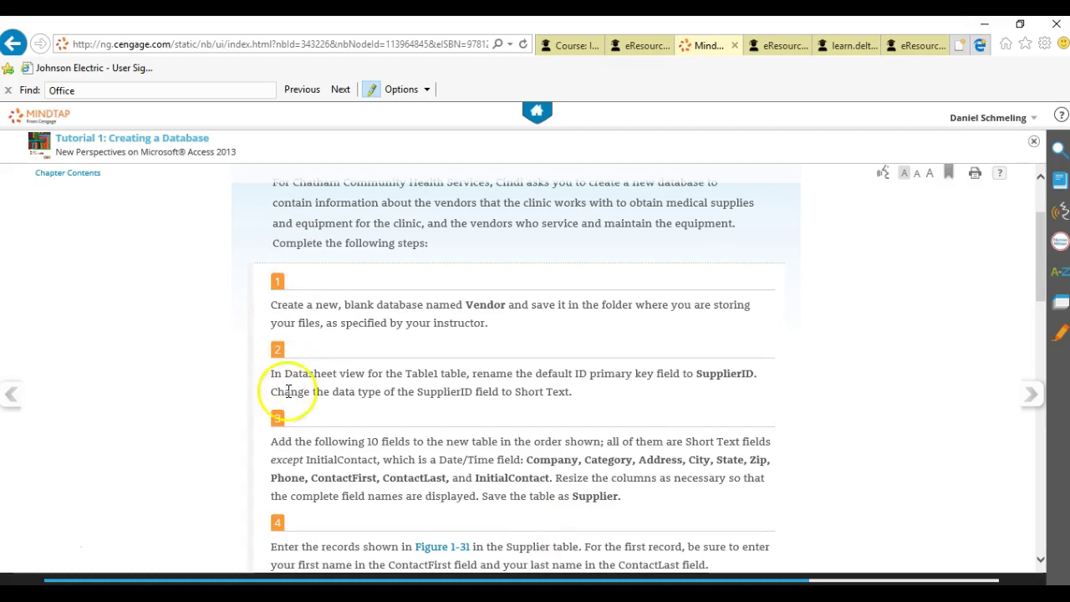
pyautogui.moveTo(326, 372); pyautogui.dragTo(327, 371)
pyautogui.moveTo(488, 325); pyautogui.dragTo(279, 303)
pyautogui.click(325, 374)
pyautogui.moveTo(285, 374); pyautogui.dragTo(549, 396)
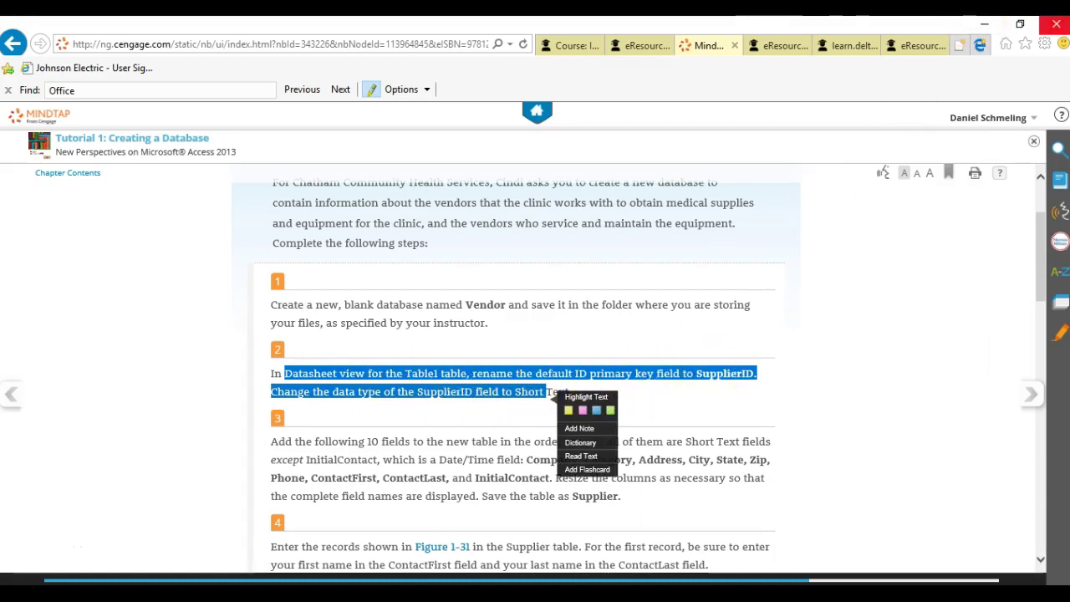
pyautogui.click(465, 396)
pyautogui.doubleClick(456, 389)
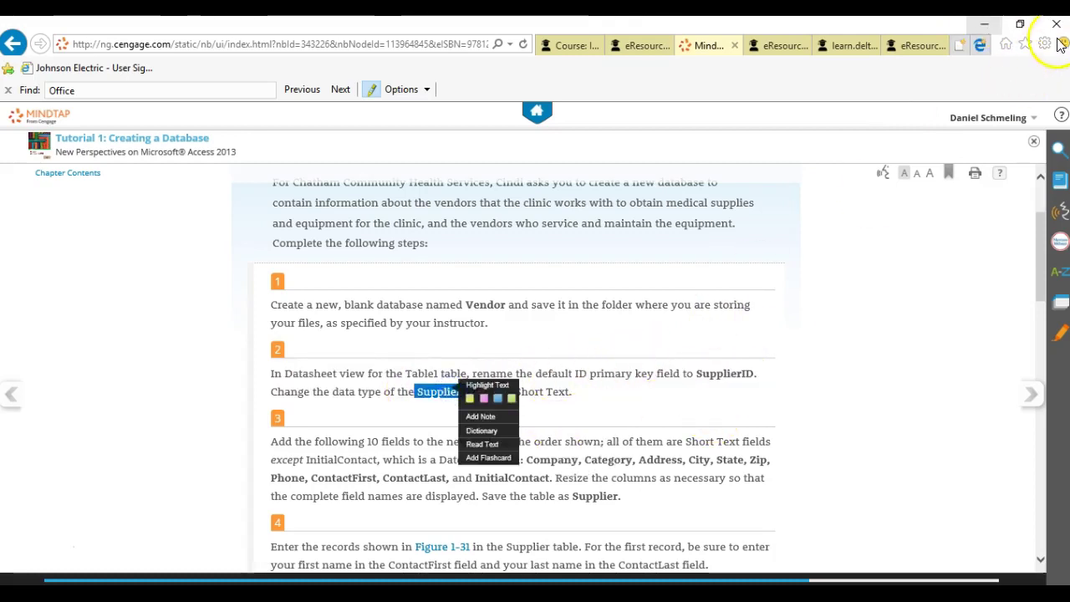
pyautogui.click(984, 24)
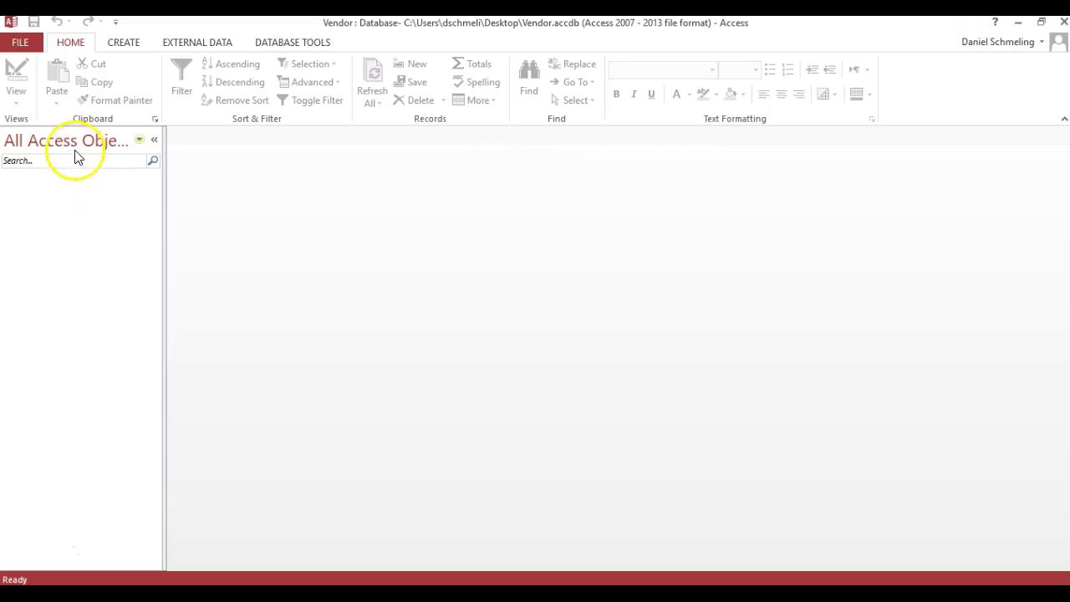
# Create a new table in the Vendor database and rename its default ID field to Supplier ID
pyautogui.click(125, 42)
pyautogui.click(77, 76)
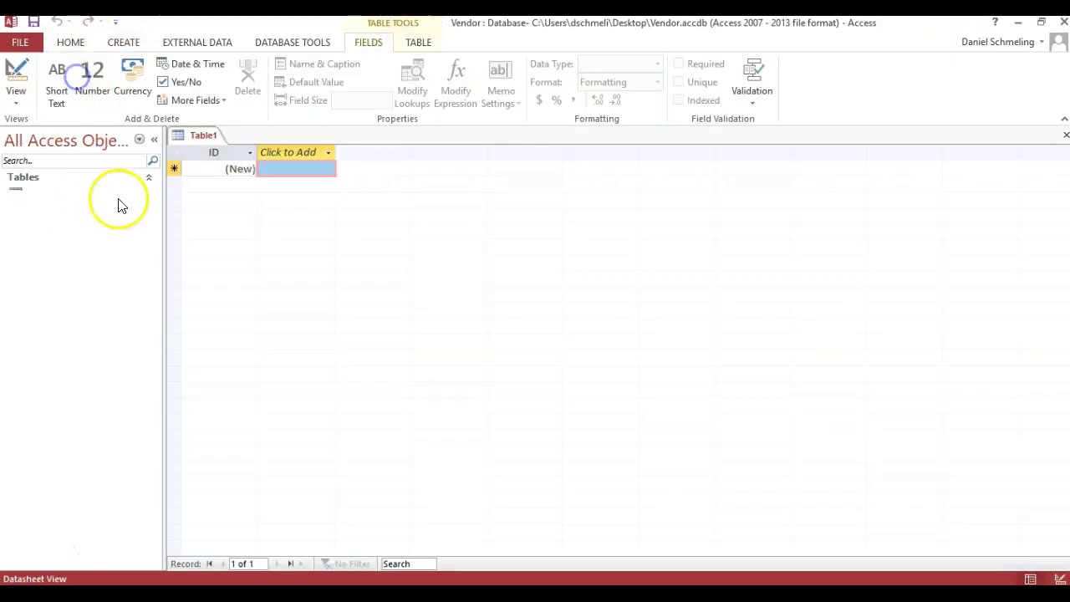
pyautogui.click(210, 152)
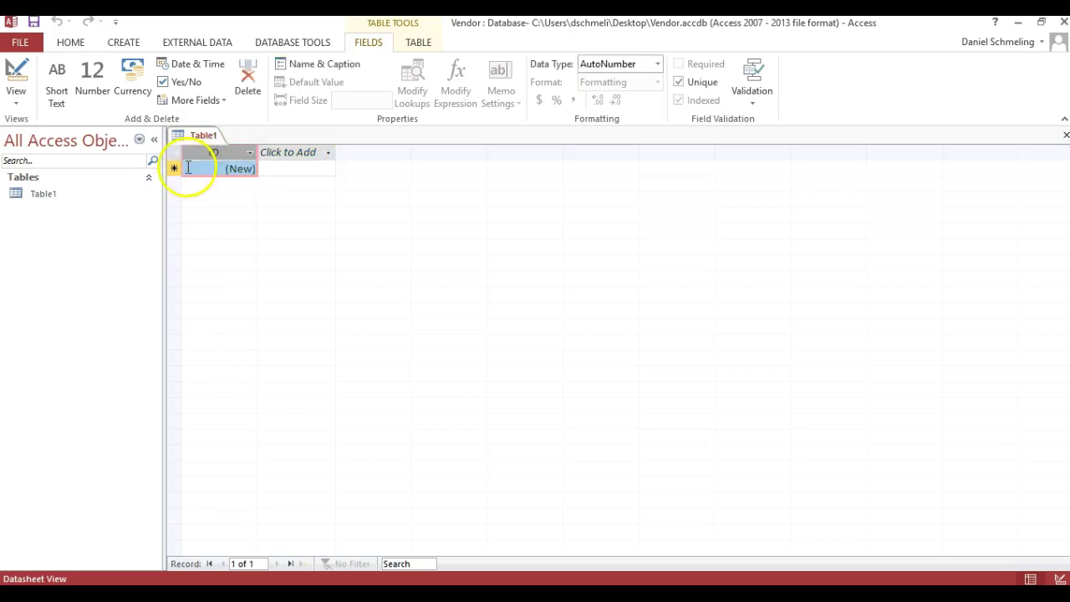
pyautogui.rightClick(214, 156)
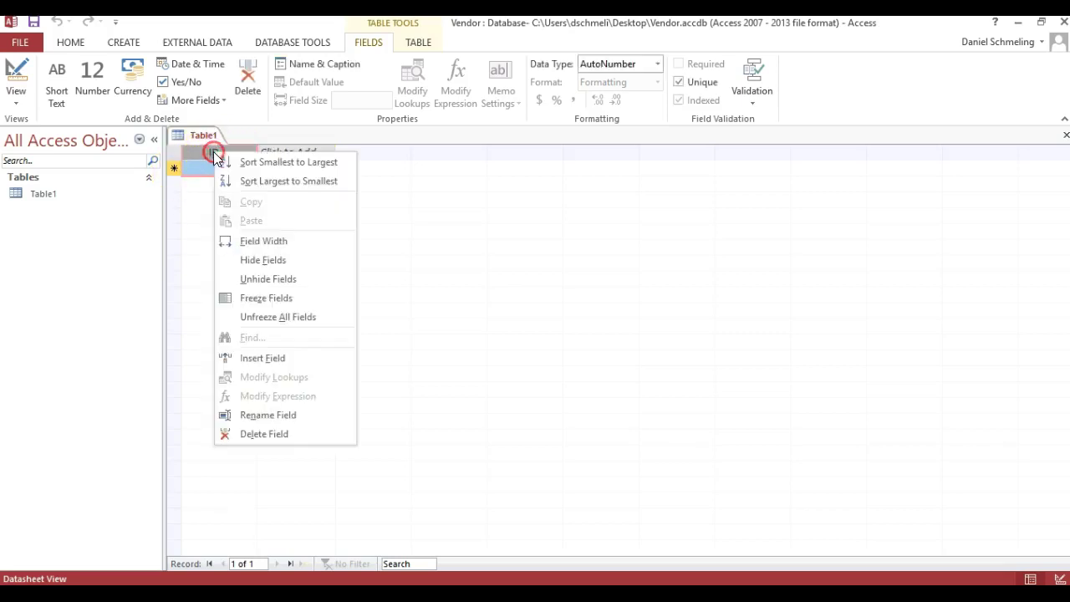
pyautogui.click(256, 414)
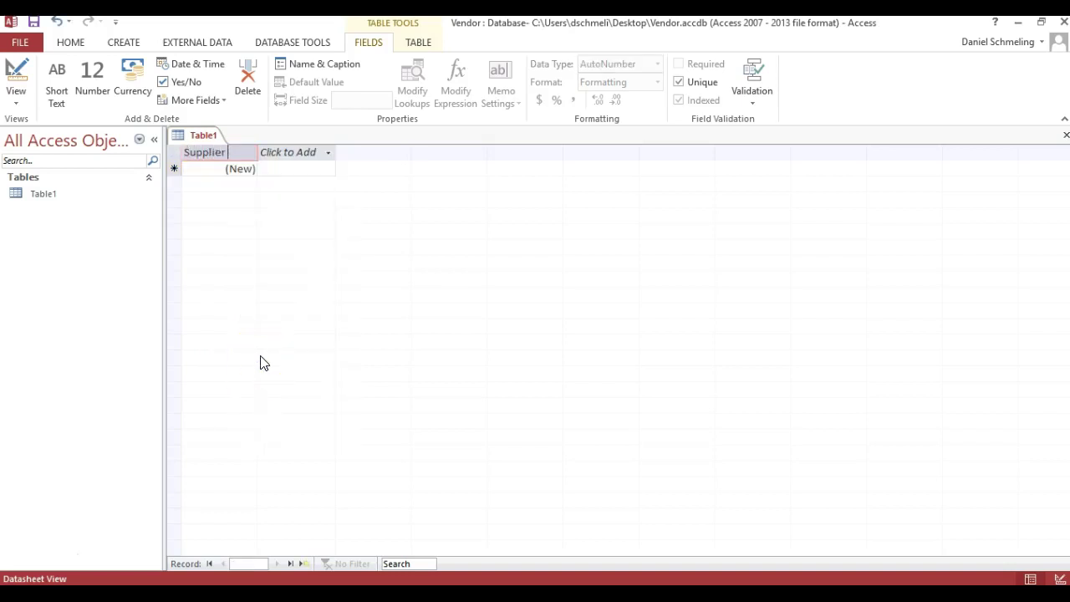
pyautogui.click(232, 192)
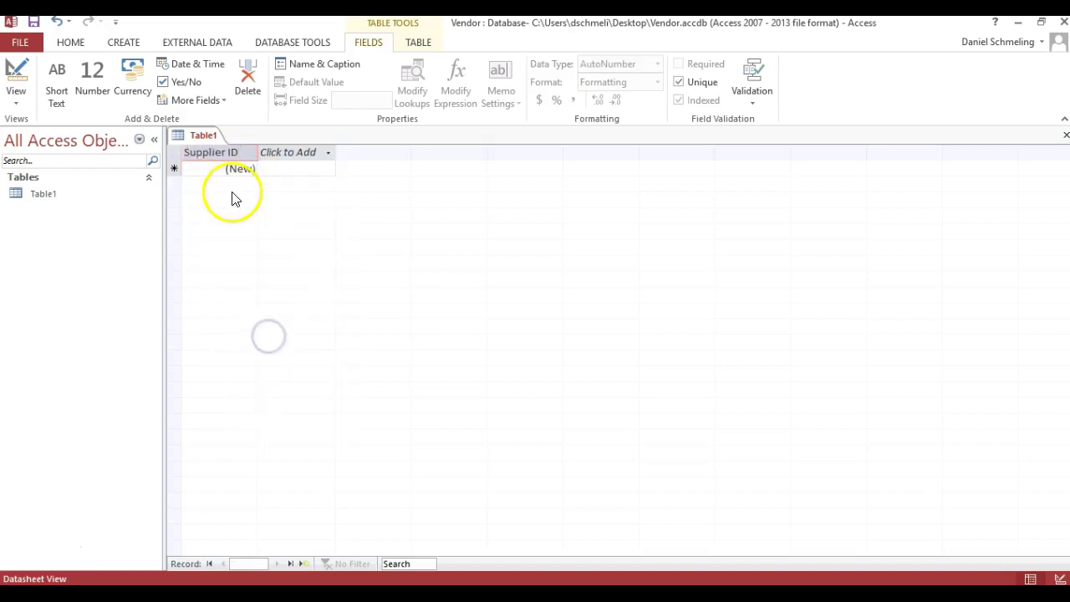
pyautogui.click(239, 173)
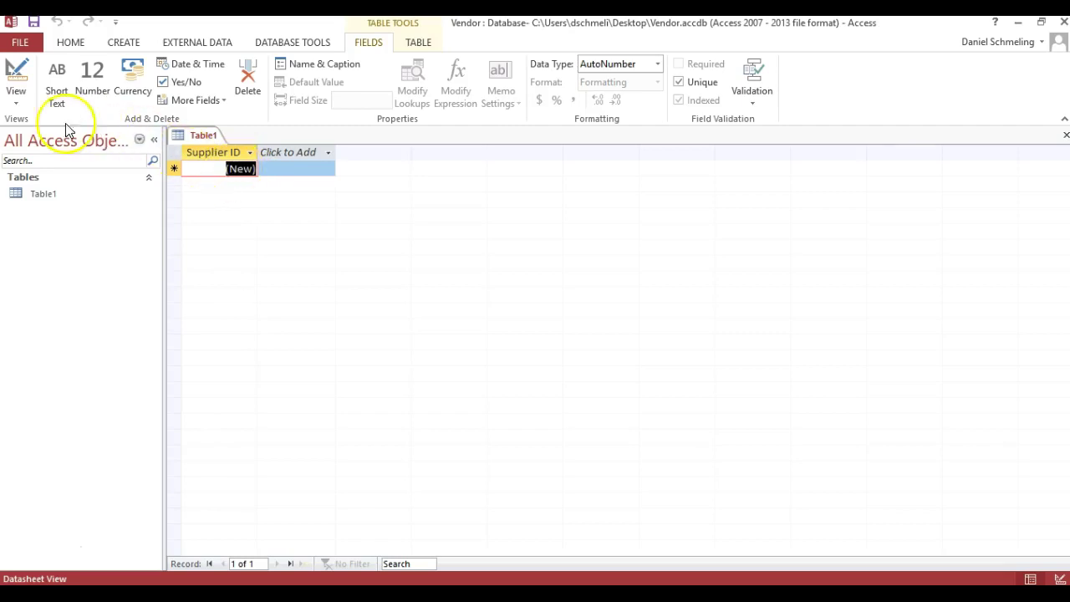
# Save the table as Table1, switch it to Design View, and set the Supplier ID field's data type to Short Text
pyautogui.click(21, 104)
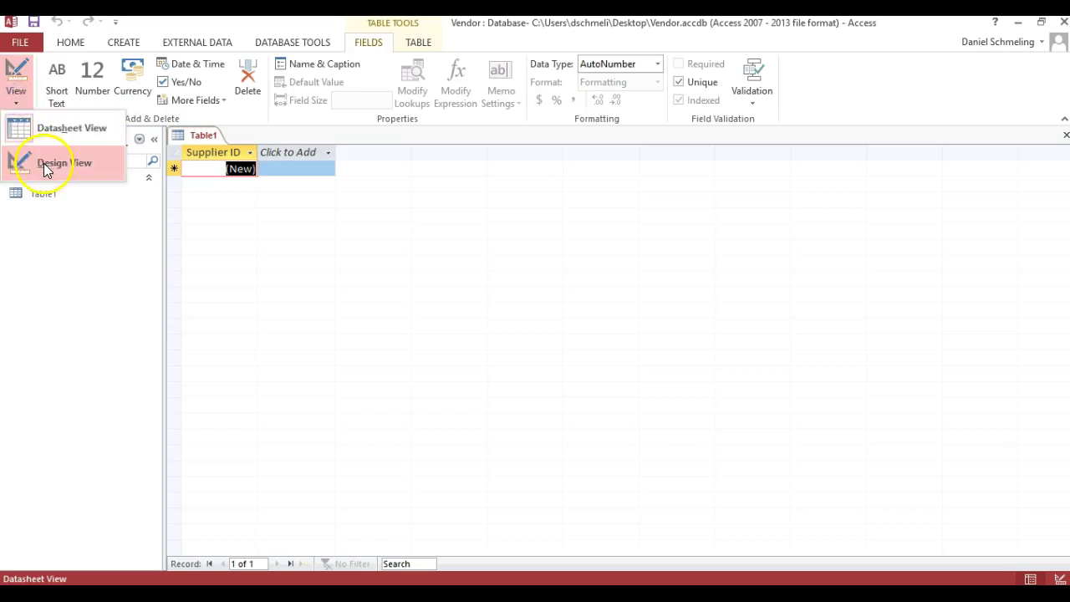
pyautogui.click(43, 163)
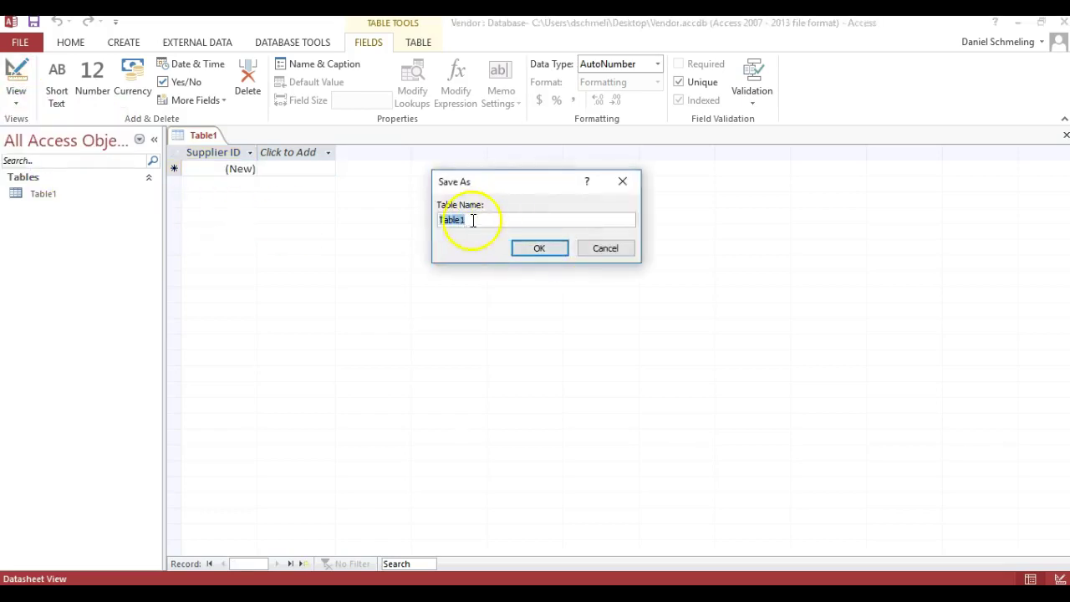
pyautogui.click(535, 244)
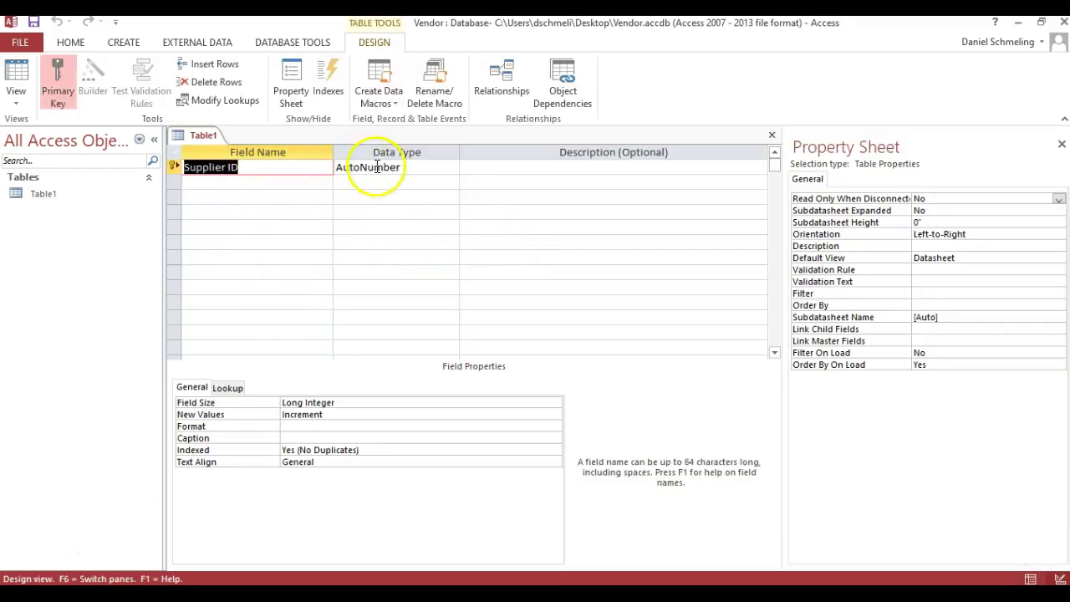
pyautogui.click(409, 167)
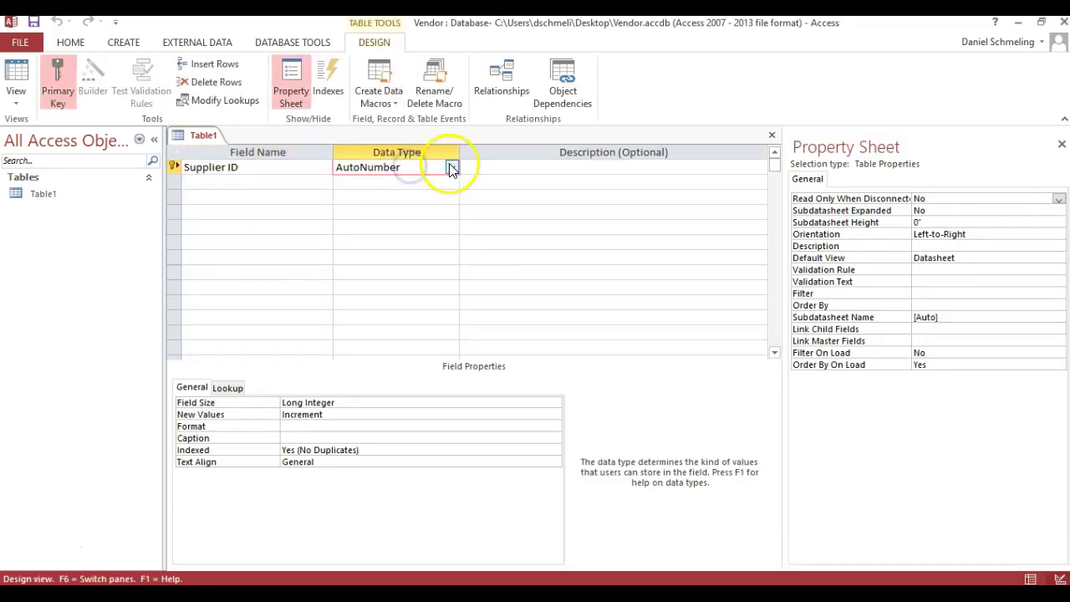
pyautogui.click(452, 168)
pyautogui.click(393, 182)
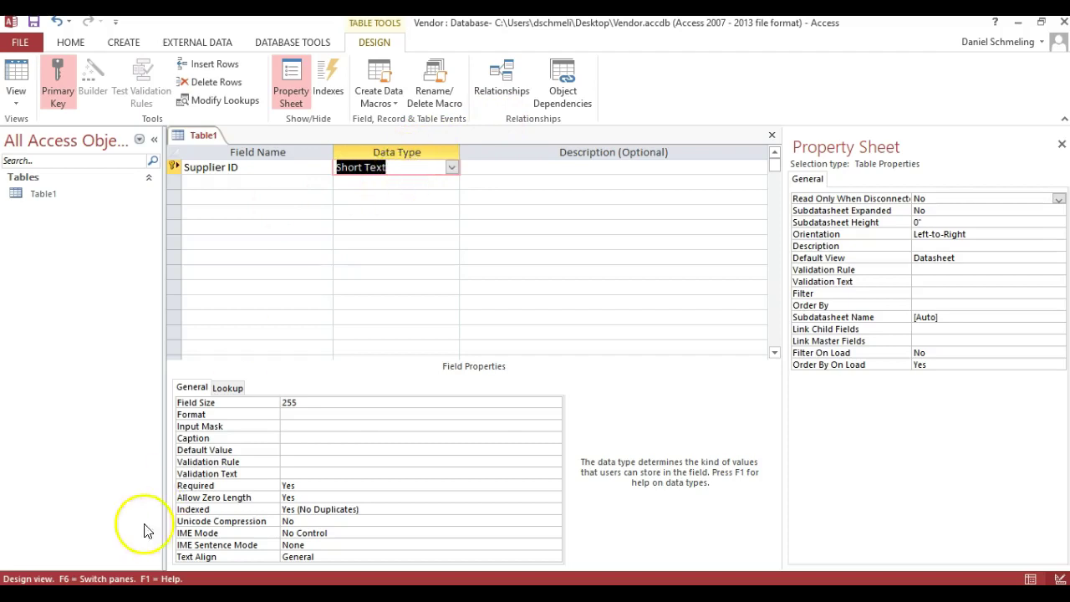
# Switch to the MindTap eBook, highlight review instruction 3 about the ten additional fields, and return to Access
pyautogui.moveTo(42, 581)
pyautogui.click(575, 532)
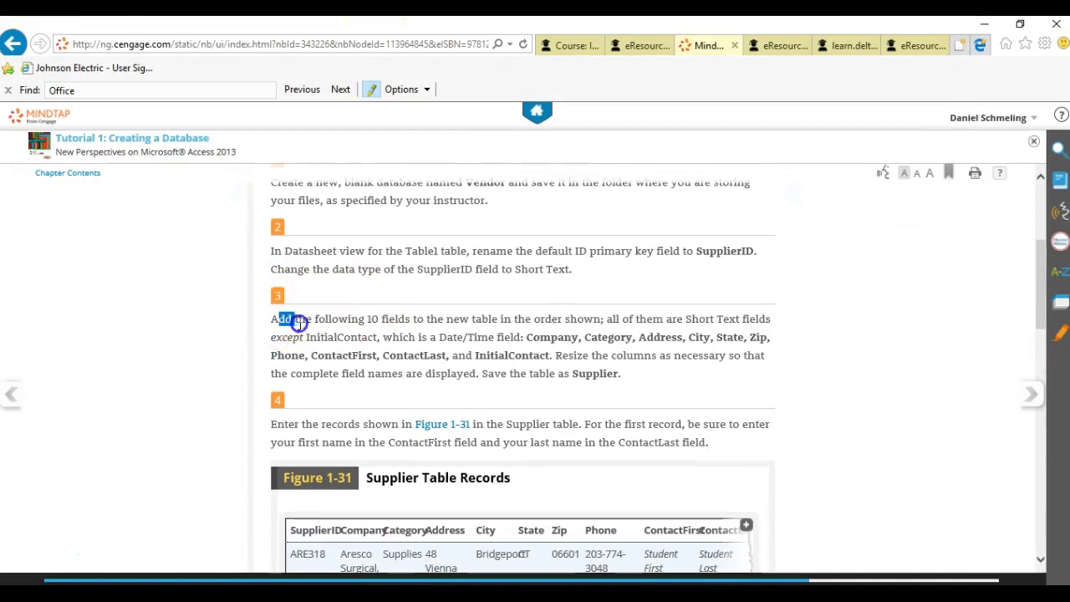
pyautogui.moveTo(299, 324); pyautogui.dragTo(675, 376)
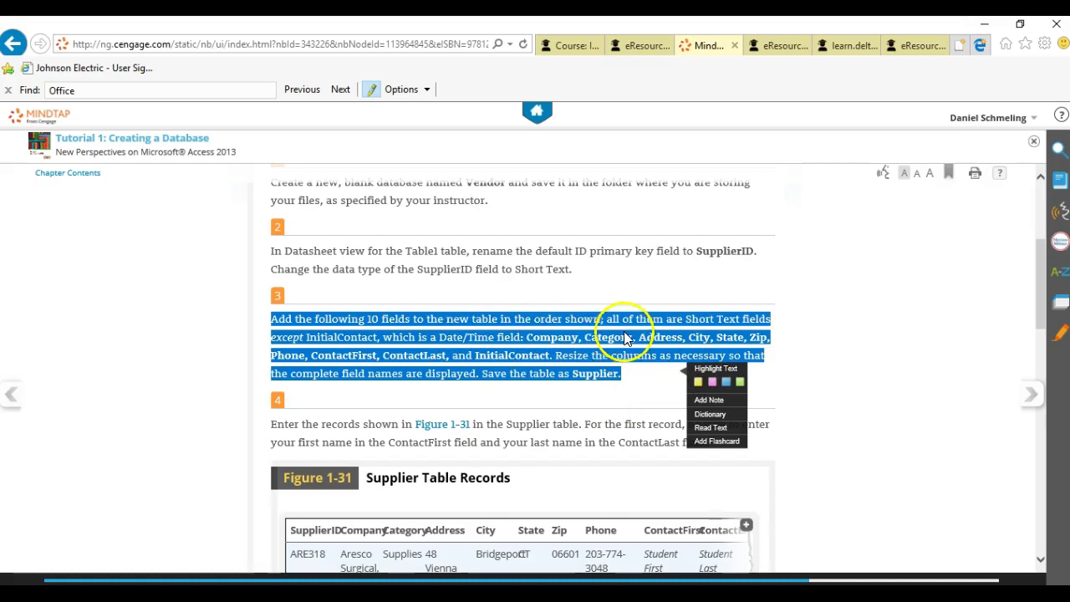
pyautogui.click(980, 327)
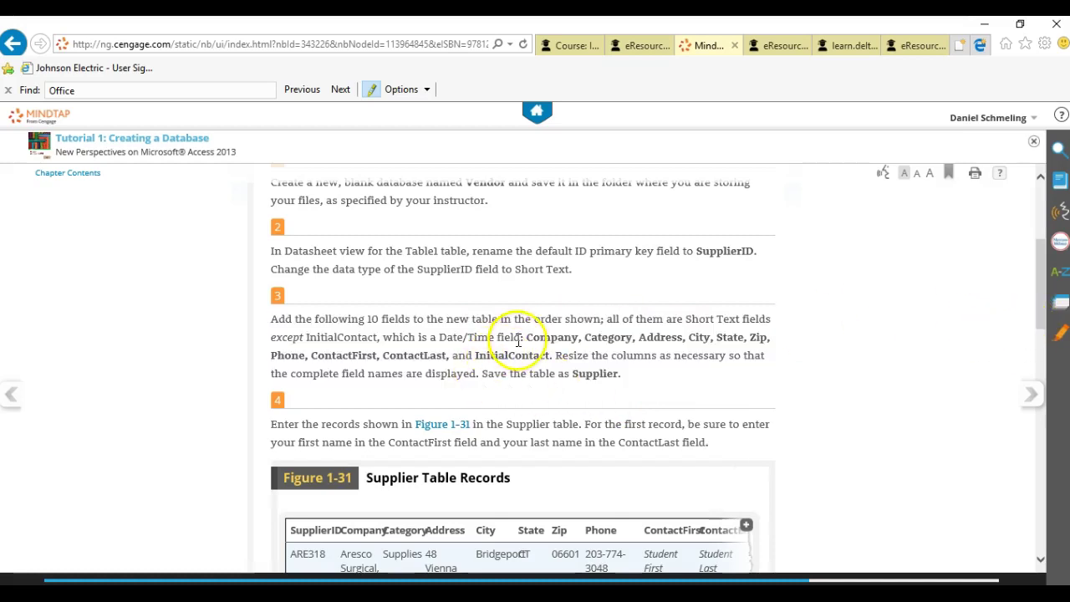
pyautogui.click(985, 23)
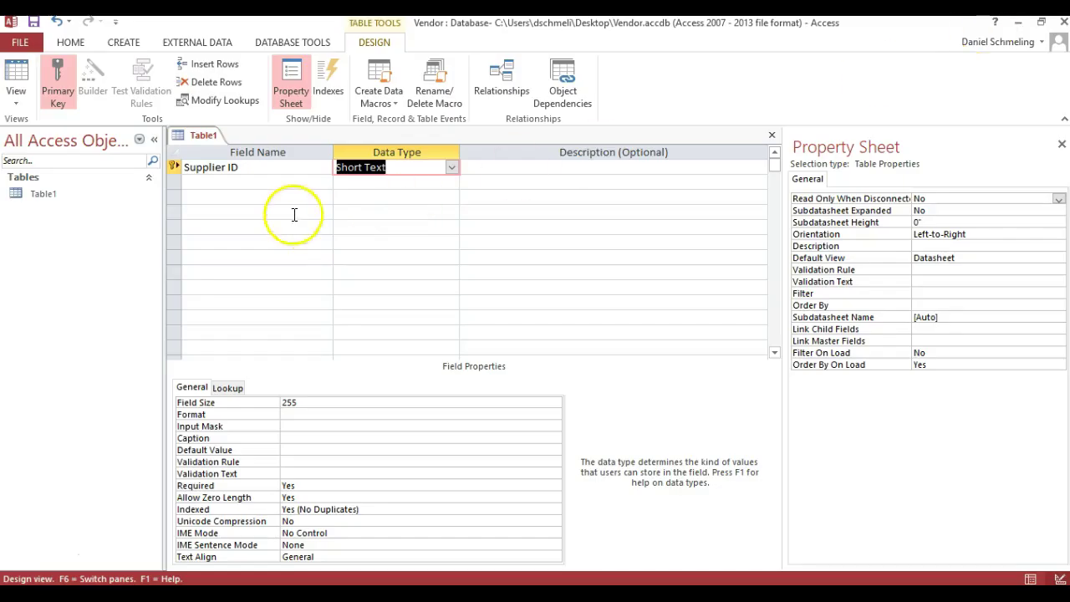
# Switch Table1 back to Datasheet View and save the table design
pyautogui.click(16, 97)
pyautogui.click(76, 132)
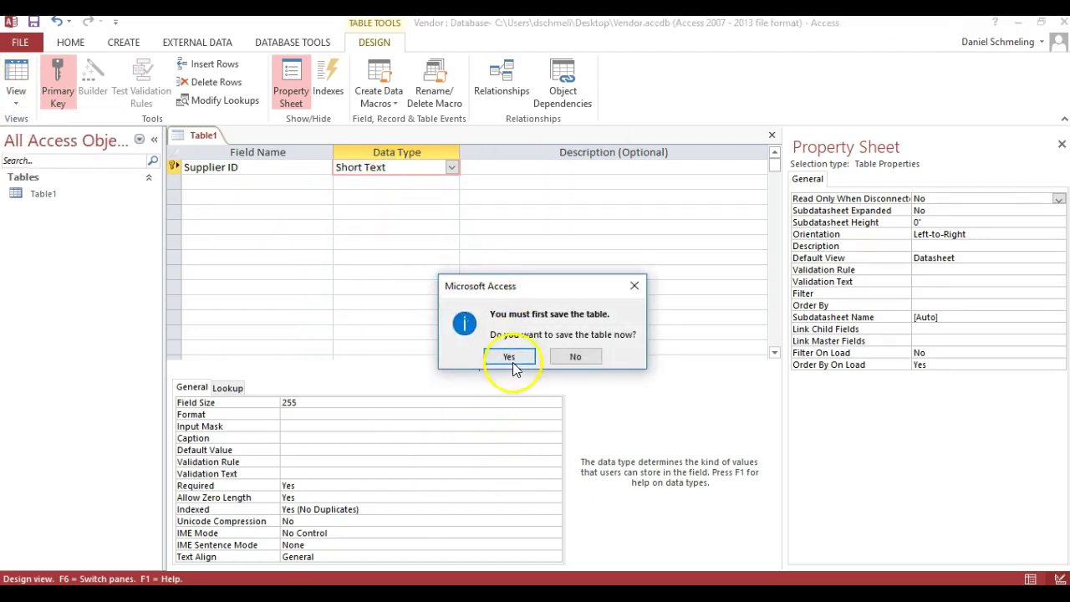
pyautogui.click(510, 358)
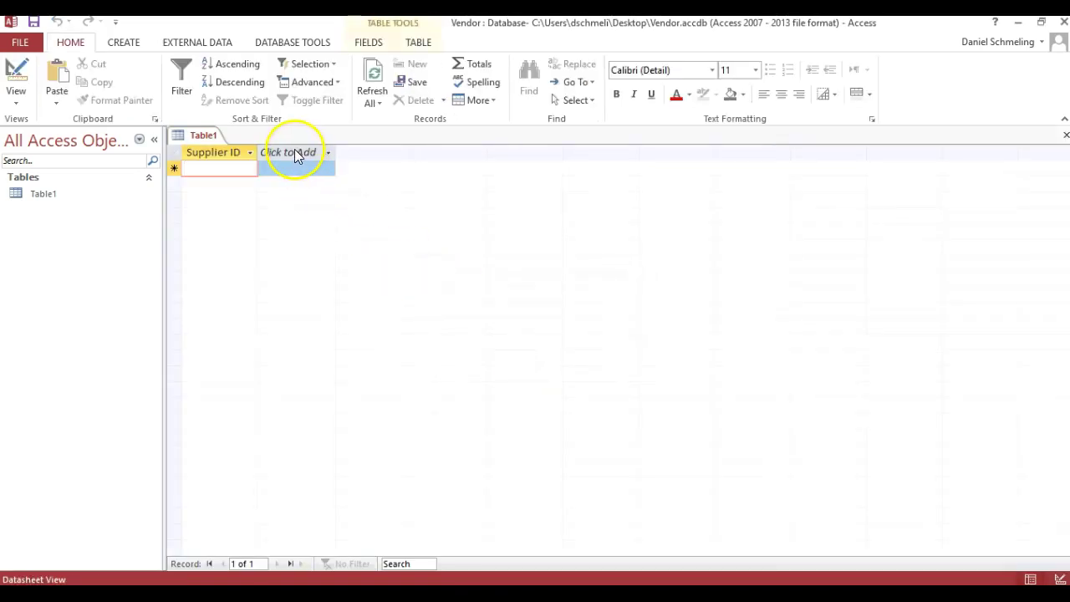
# Add Short Text fields Company, Category, Address, City, State, Zip, Phone, ContactFirst and ContactLast, plus a Date & Time field InitialContact
pyautogui.click(294, 154)
pyautogui.click(297, 169)
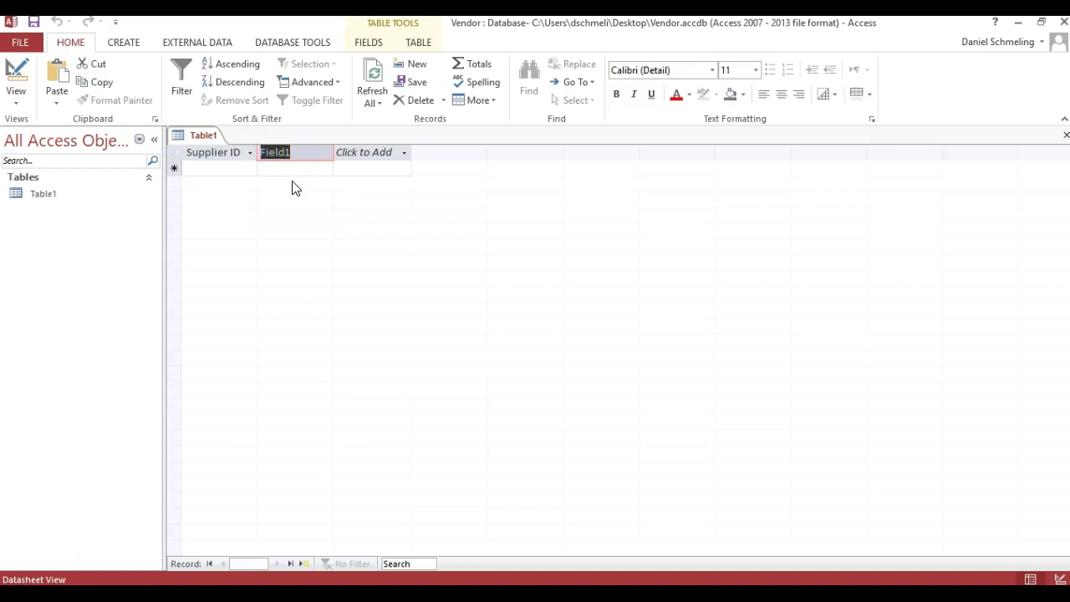
pyautogui.click(362, 159)
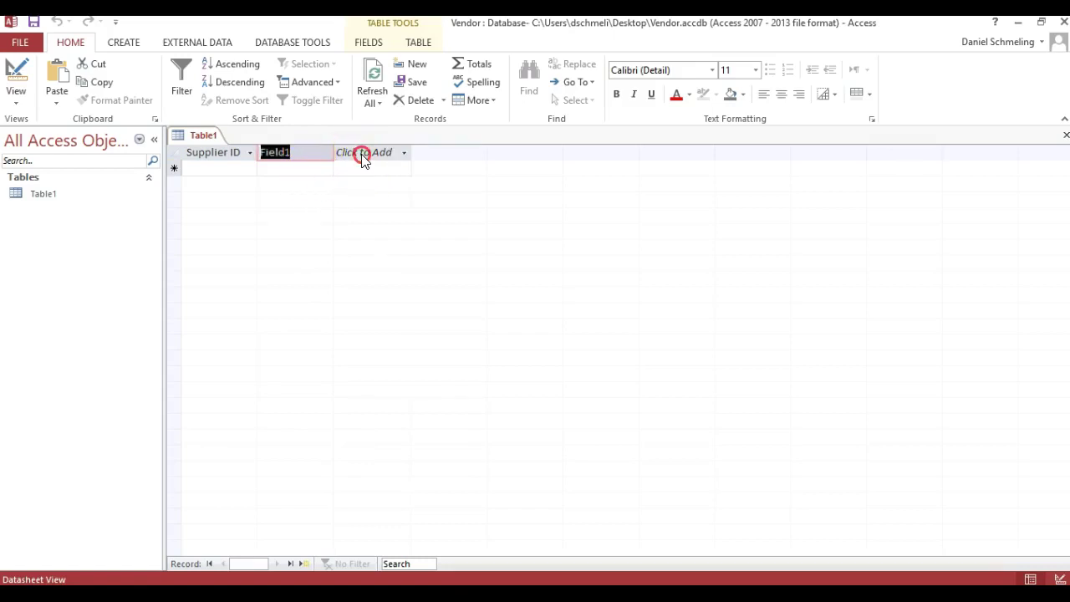
pyautogui.click(300, 151)
pyautogui.rightClick(299, 152)
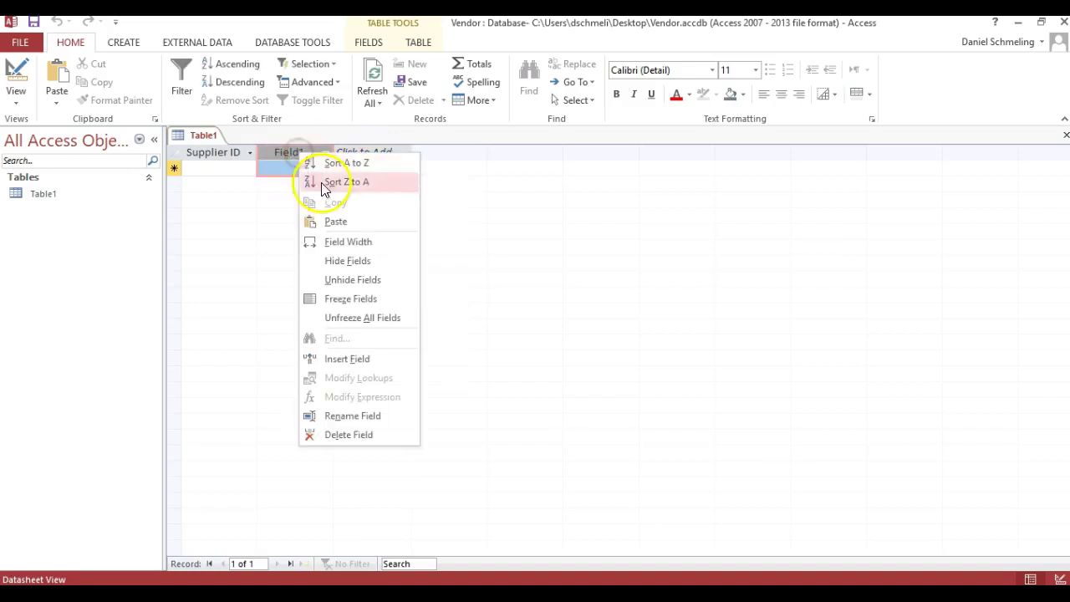
pyautogui.click(350, 418)
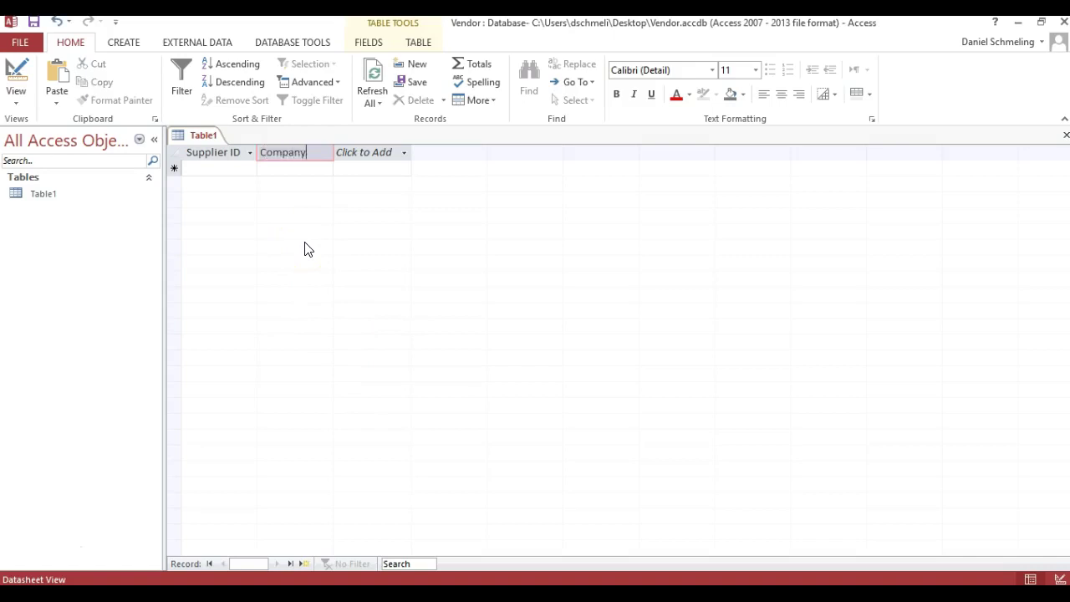
pyautogui.click(347, 152)
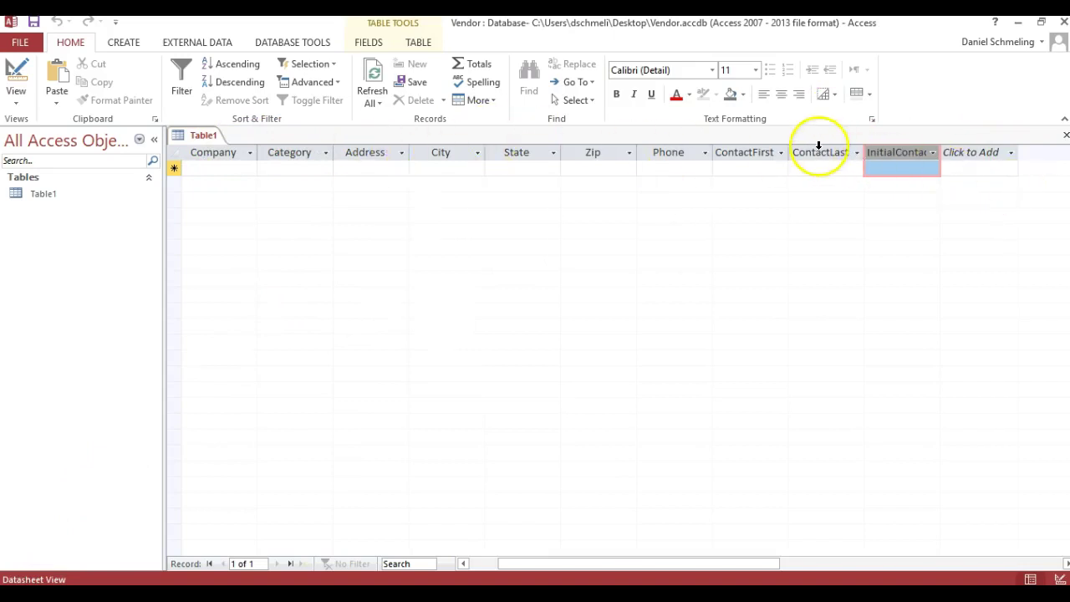
pyautogui.rightClick(885, 155)
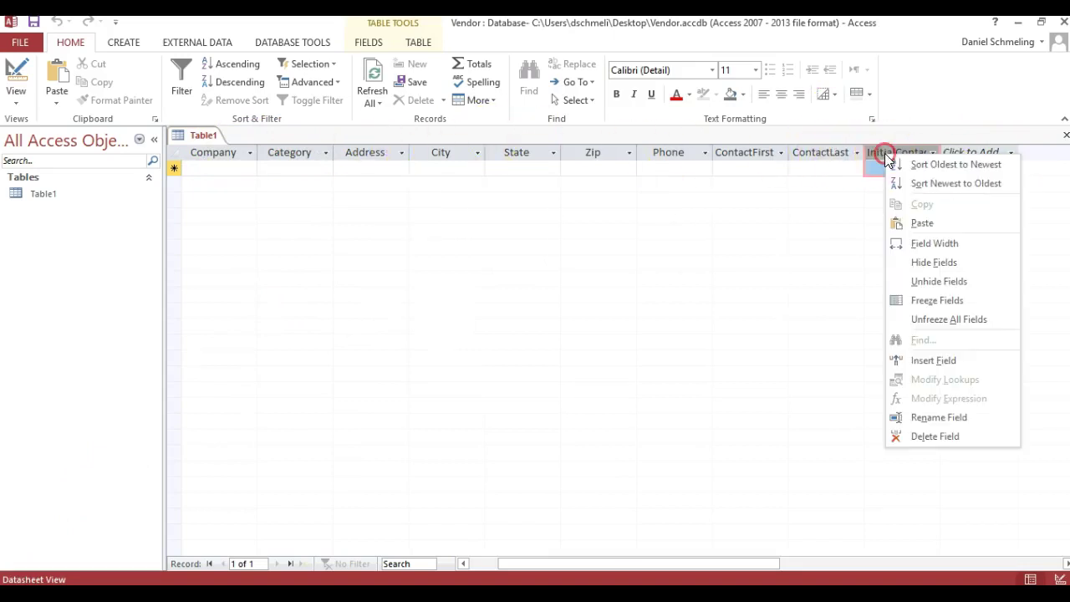
pyautogui.click(957, 150)
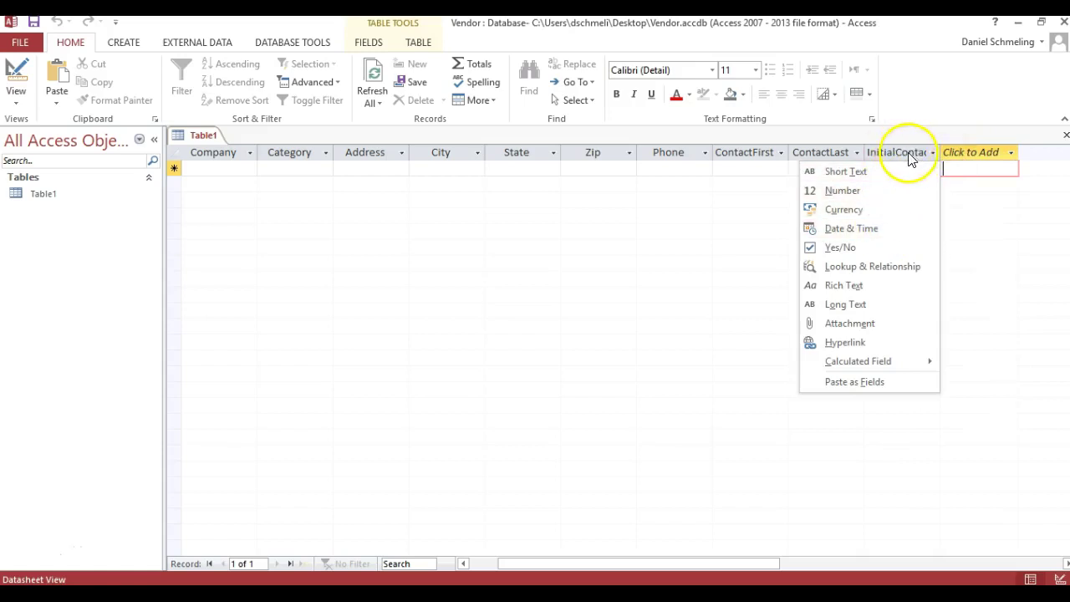
pyautogui.click(628, 277)
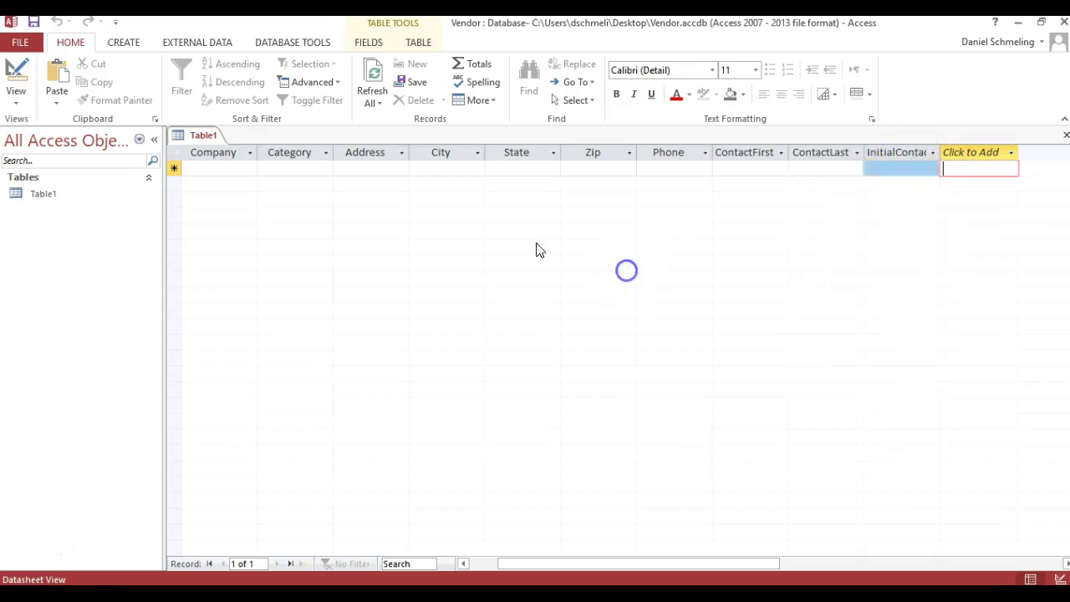
# Review the data types of all the fields in Design View and reopen Table1 in Datasheet View
pyautogui.click(17, 104)
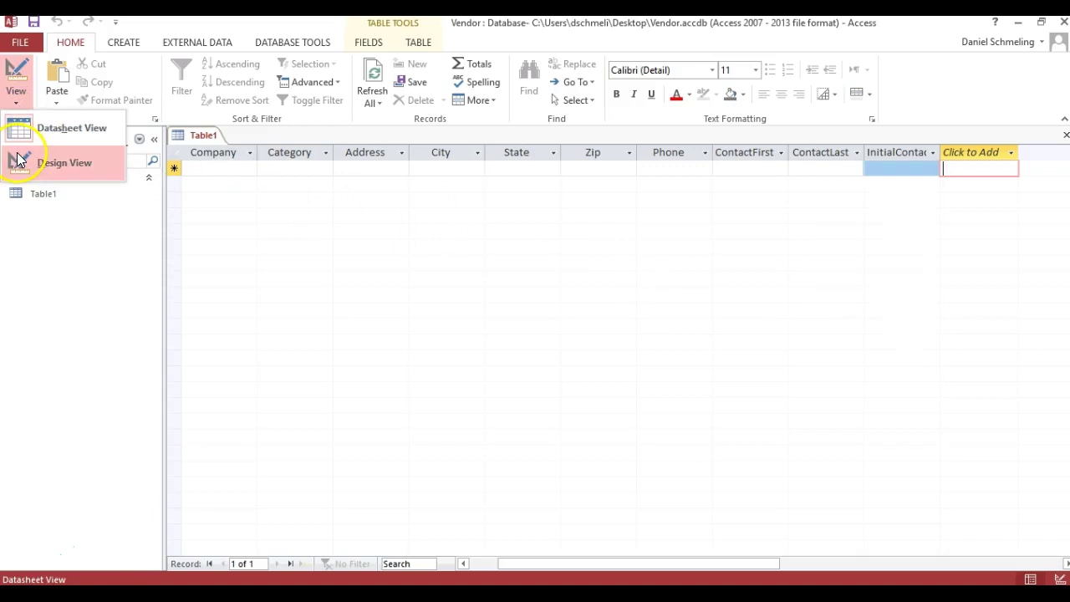
pyautogui.click(17, 160)
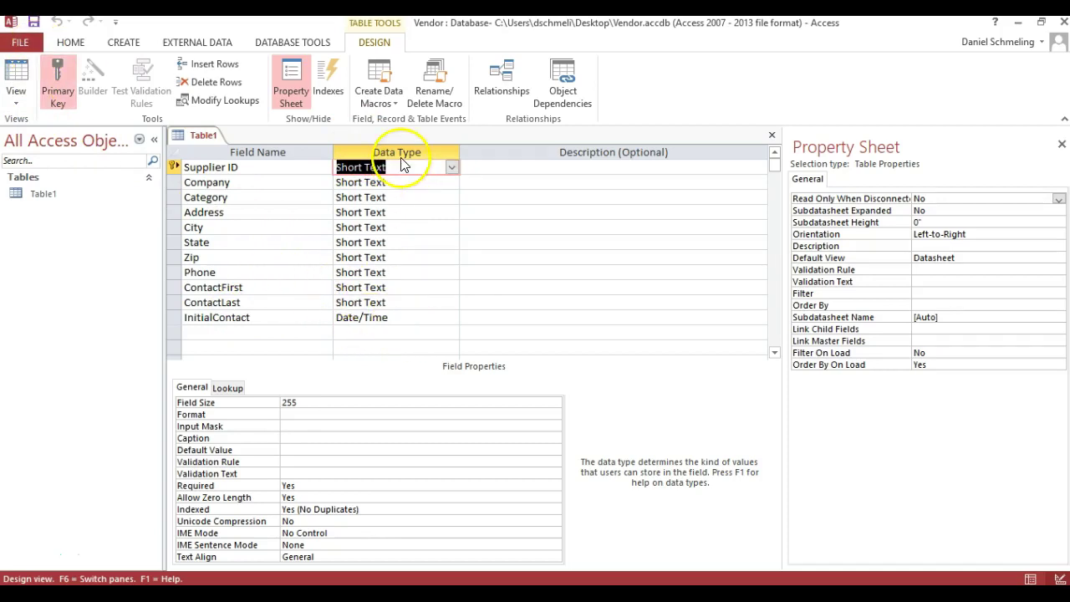
pyautogui.doubleClick(25, 195)
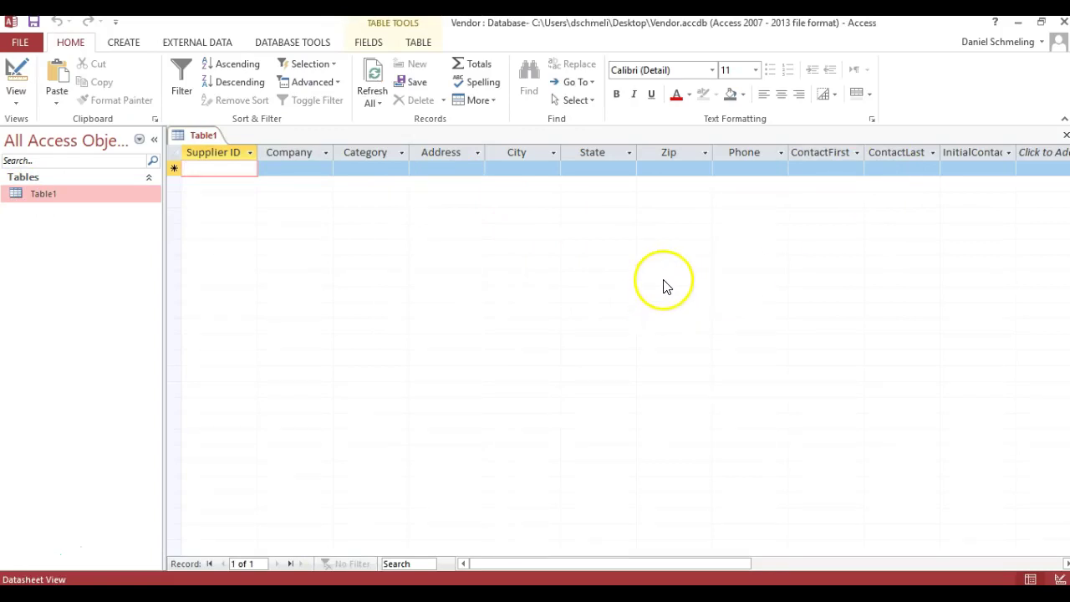
# Close Table1 and rename the table as Supplier
pyautogui.click(1064, 137)
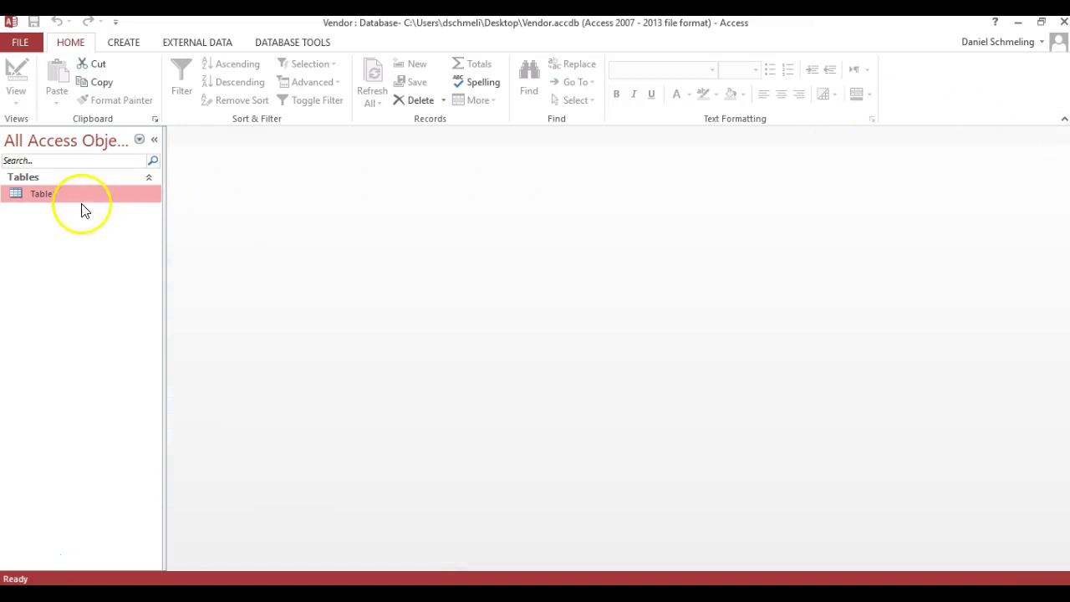
pyautogui.rightClick(60, 197)
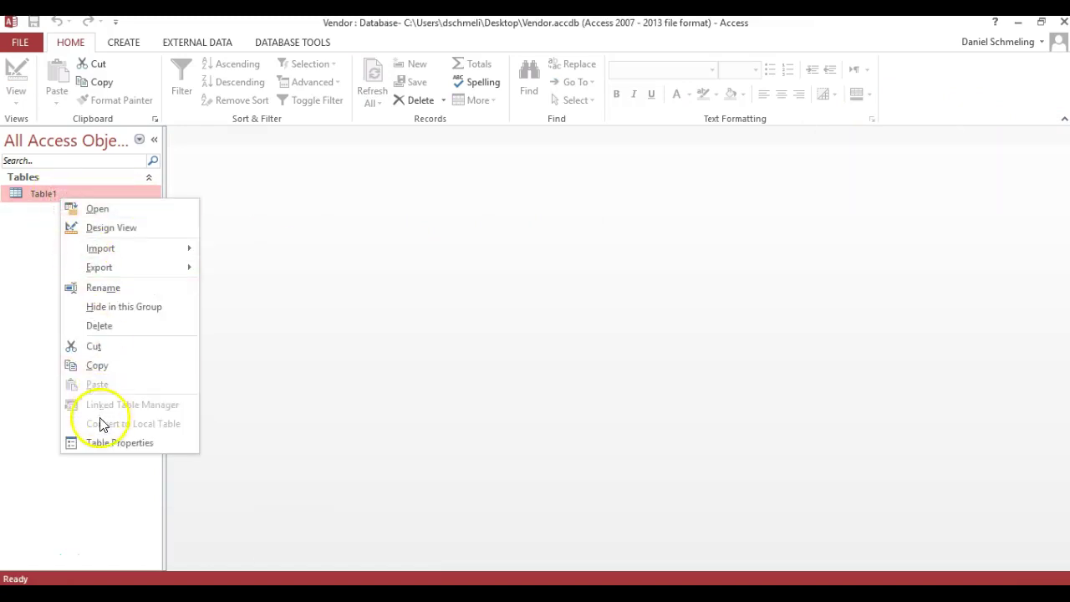
pyautogui.click(104, 288)
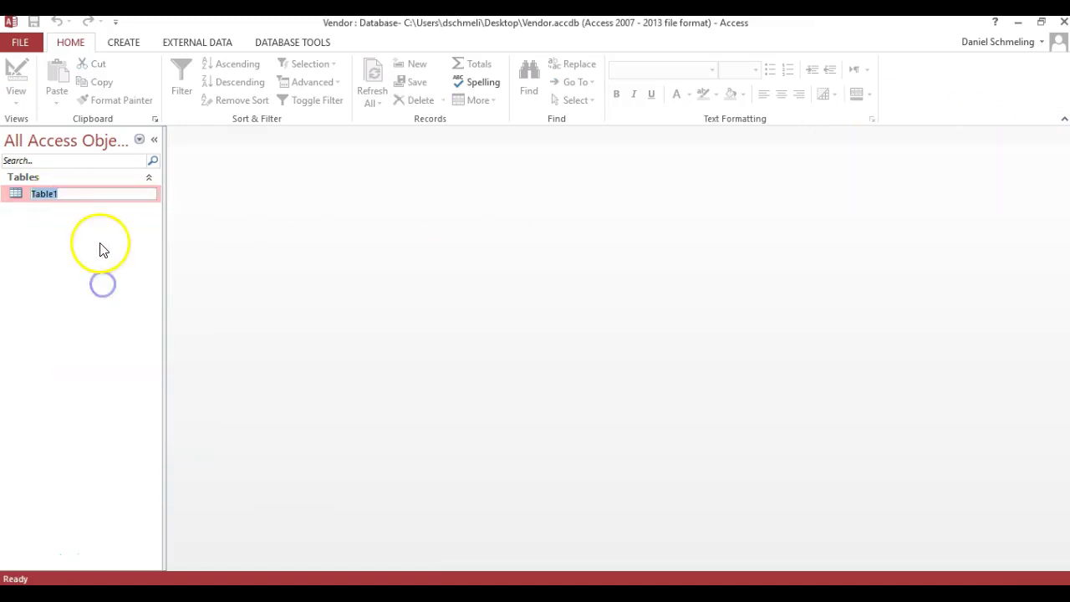
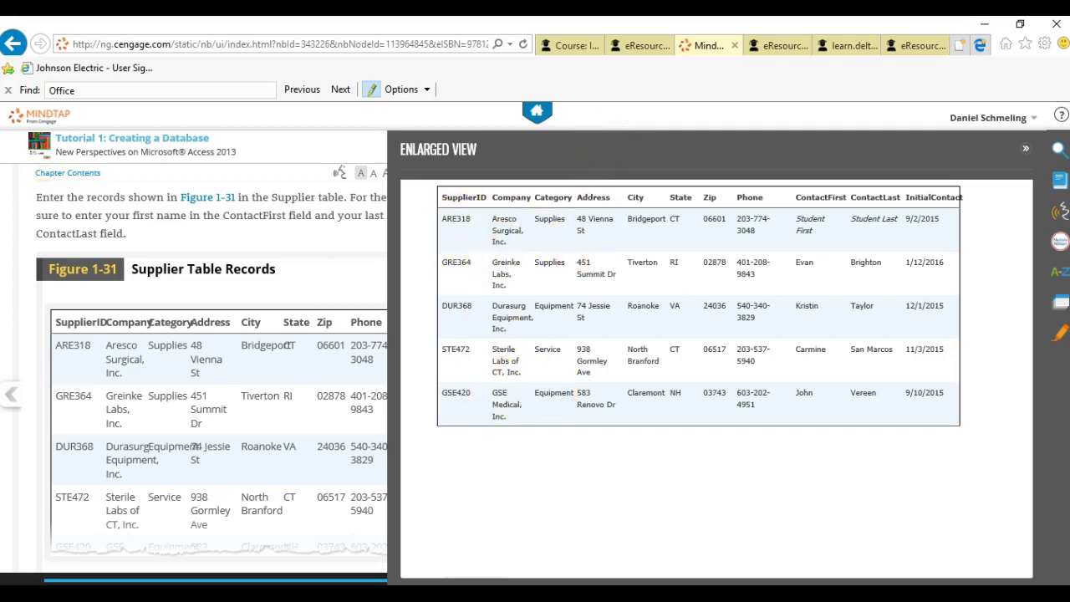
# Return from the eBook's records figure to Access and open the Supplier table in Datasheet View
pyautogui.hotkey('alt', 'Tab')
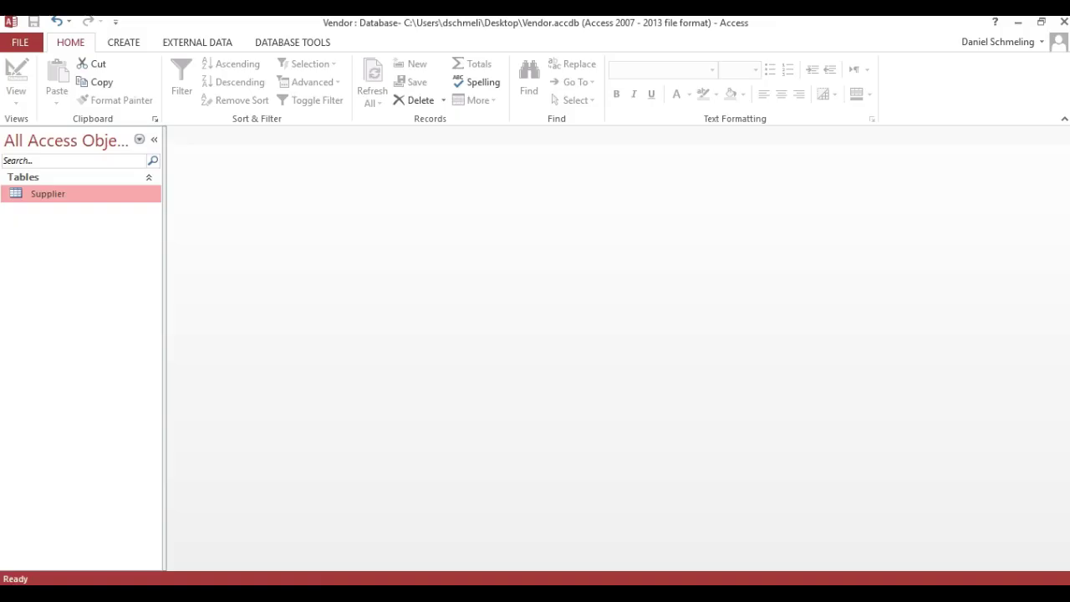
pyautogui.doubleClick(47, 194)
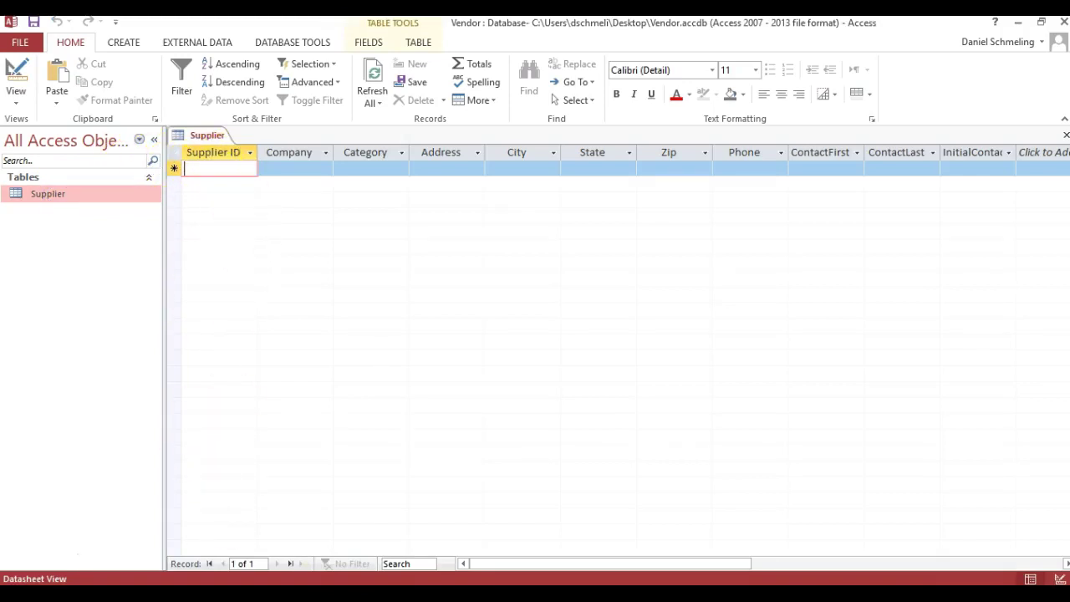
pyautogui.moveTo(555, 513)
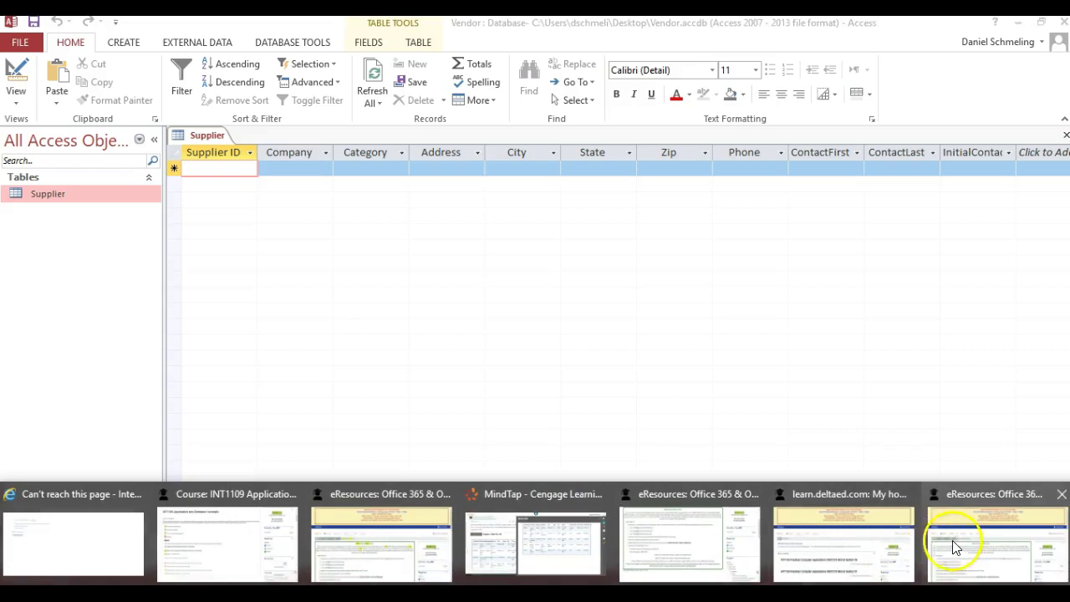
pyautogui.click(705, 572)
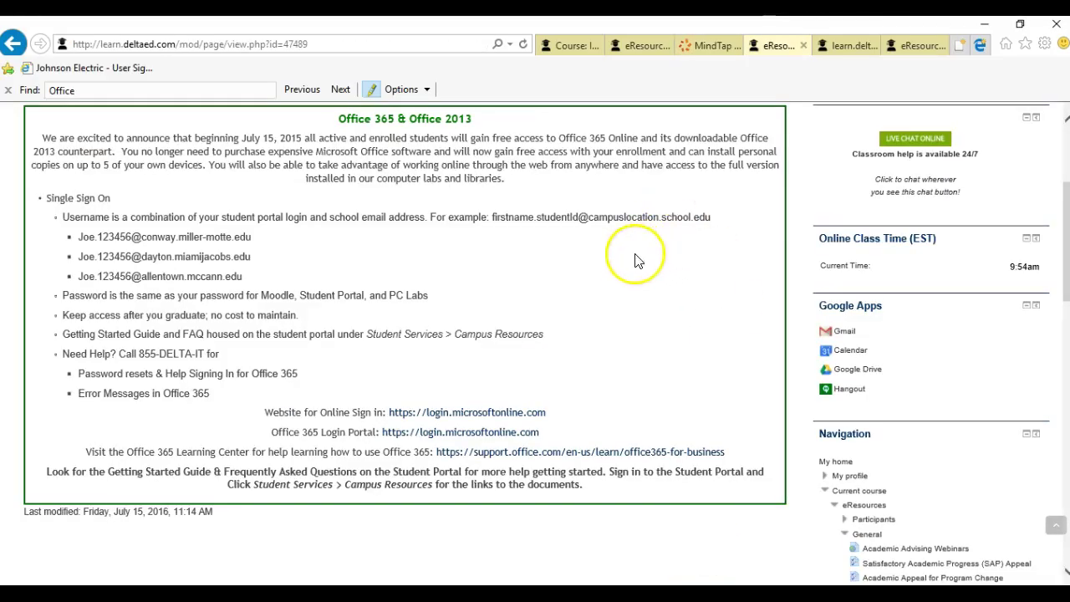
pyautogui.click(989, 30)
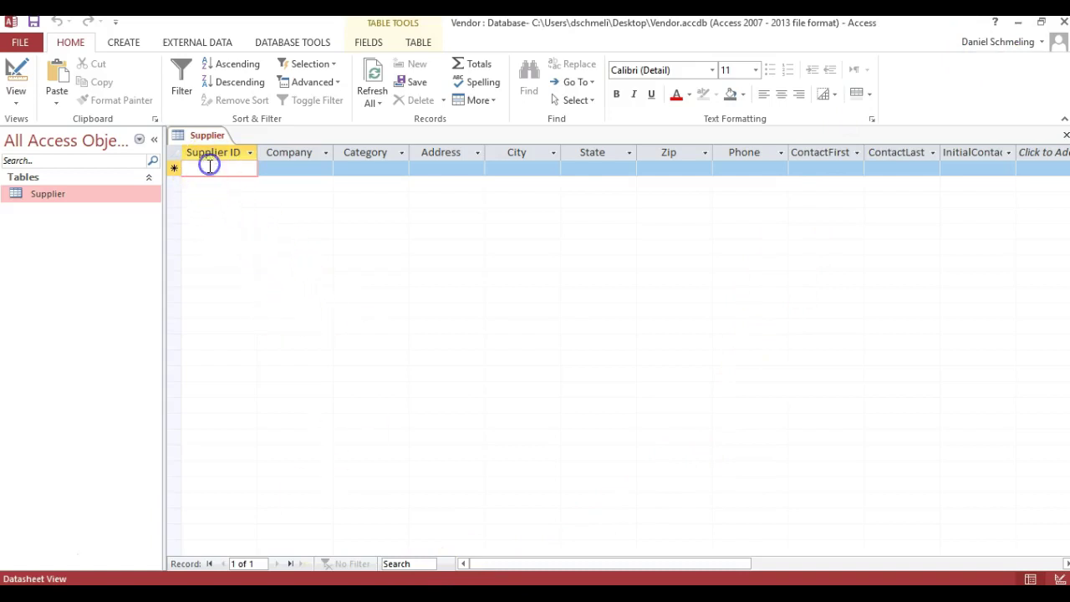
# Enter ARE318 as the Supplier ID of the first record and move on to its Company field
pyautogui.write('A')
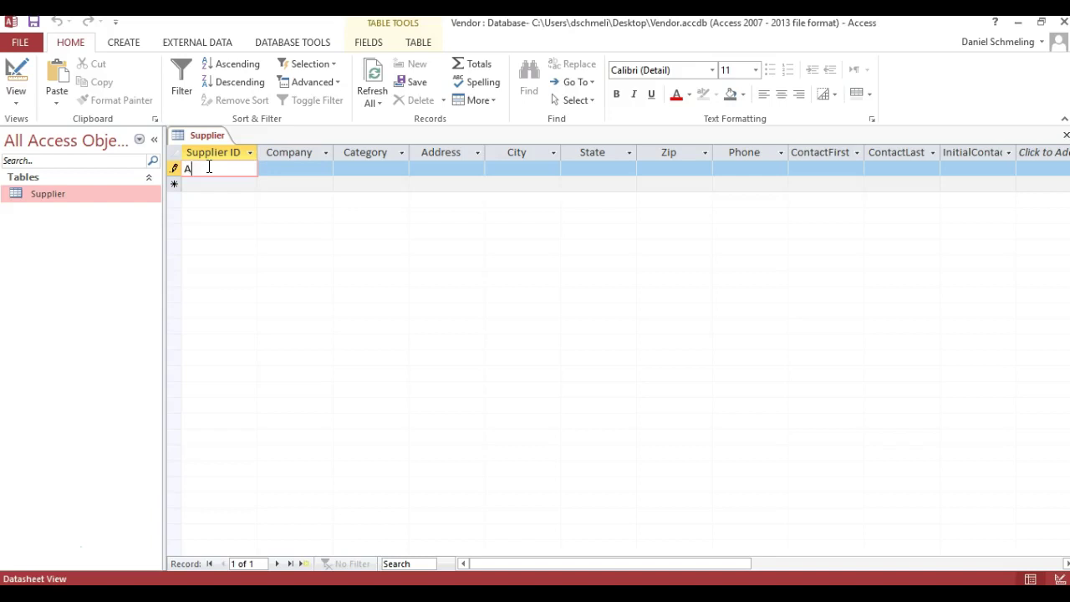
pyautogui.write('RE3')
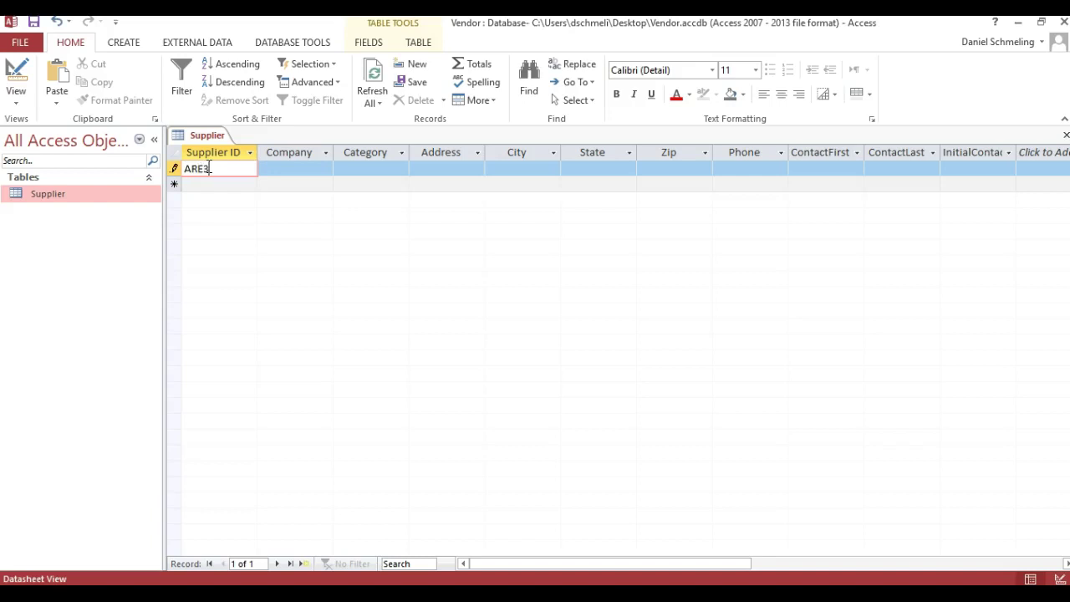
pyautogui.write('18')
pyautogui.press('Tab')
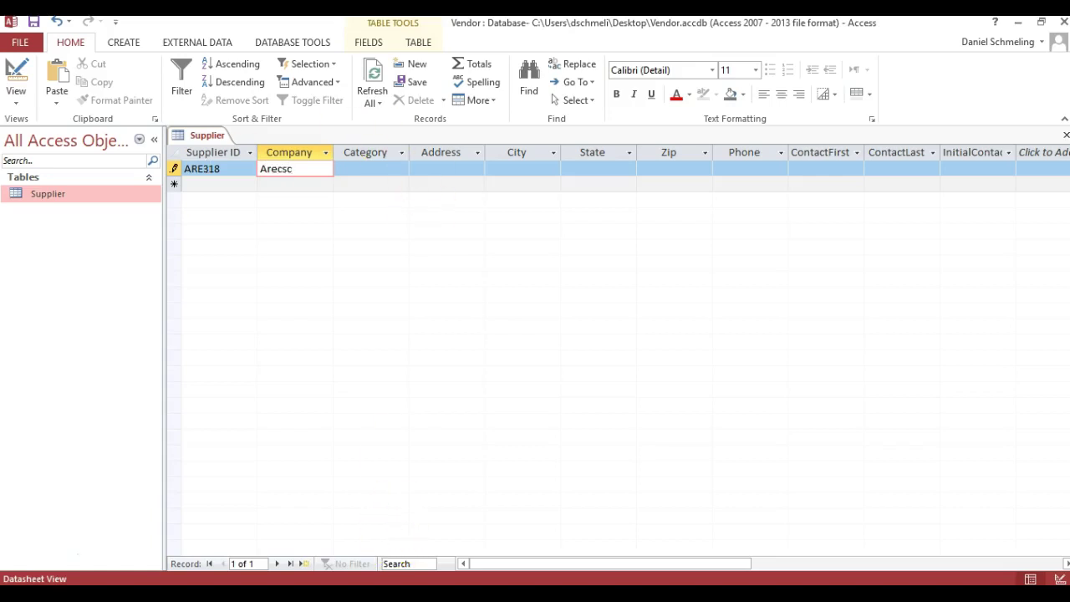
# Switch to the MindTap eBook to check the supplier records in Figure 1-31 and return to Access
pyautogui.click(201, 585)
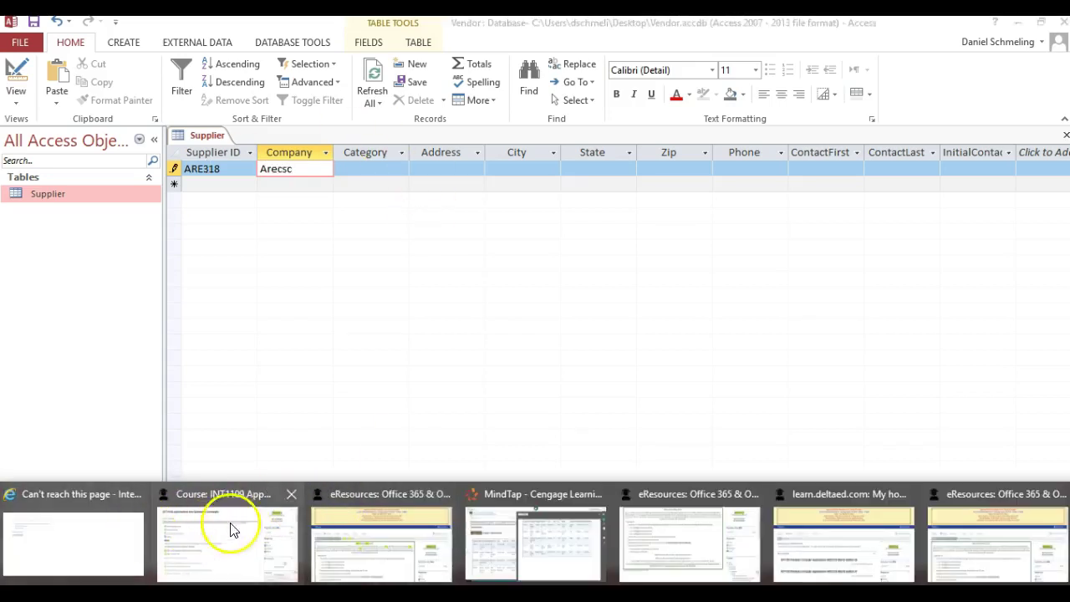
pyautogui.click(535, 512)
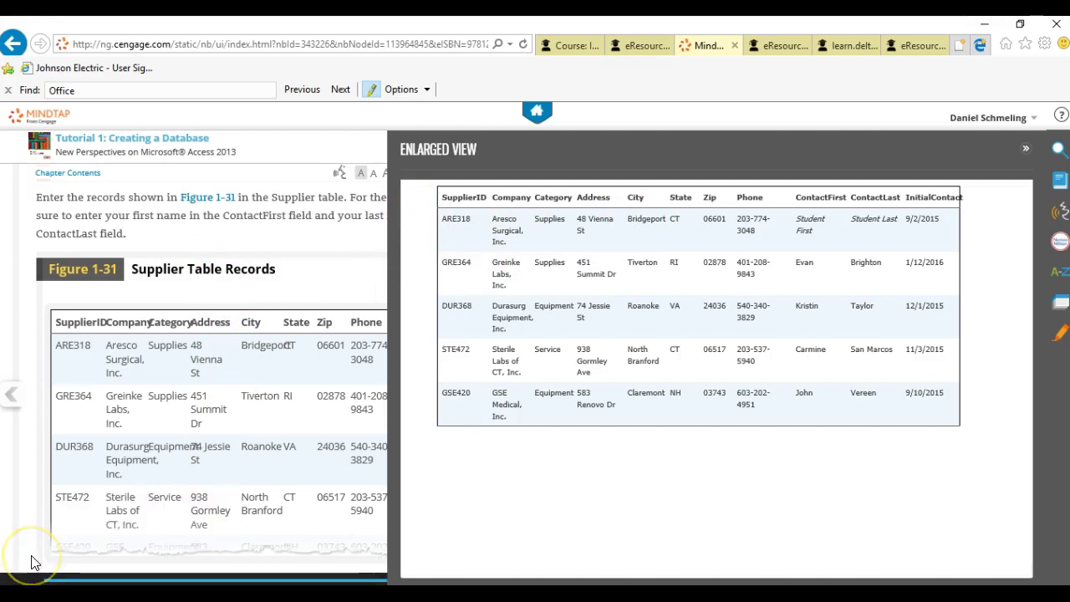
pyautogui.hotkey('alt', 'Tab')
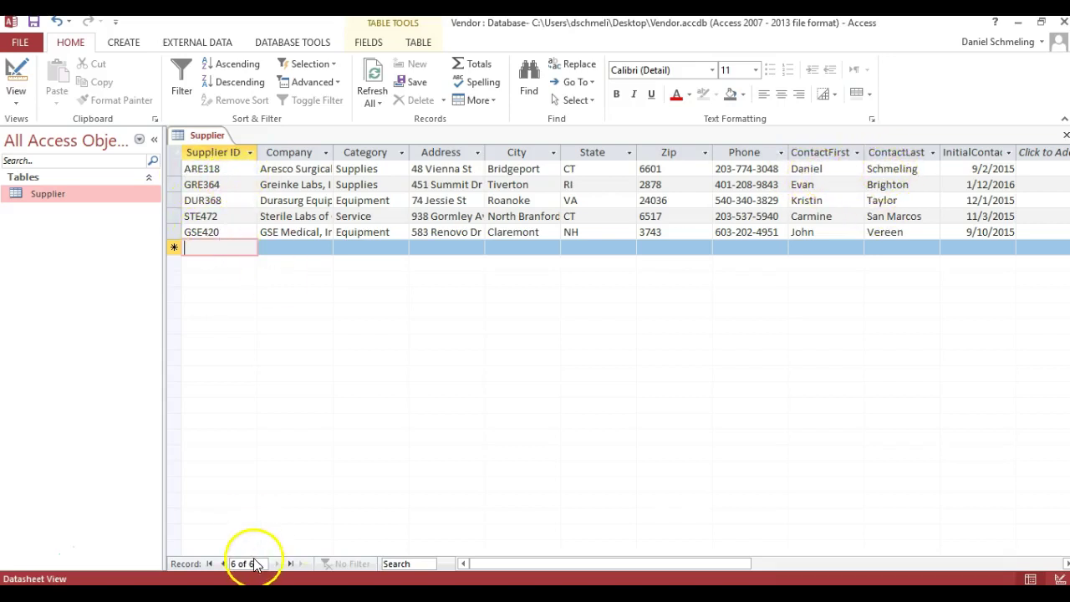
# Switch to the MindTap eBook and read the instructions from step 4 on entering the records and copying the Business table
pyautogui.click(257, 594)
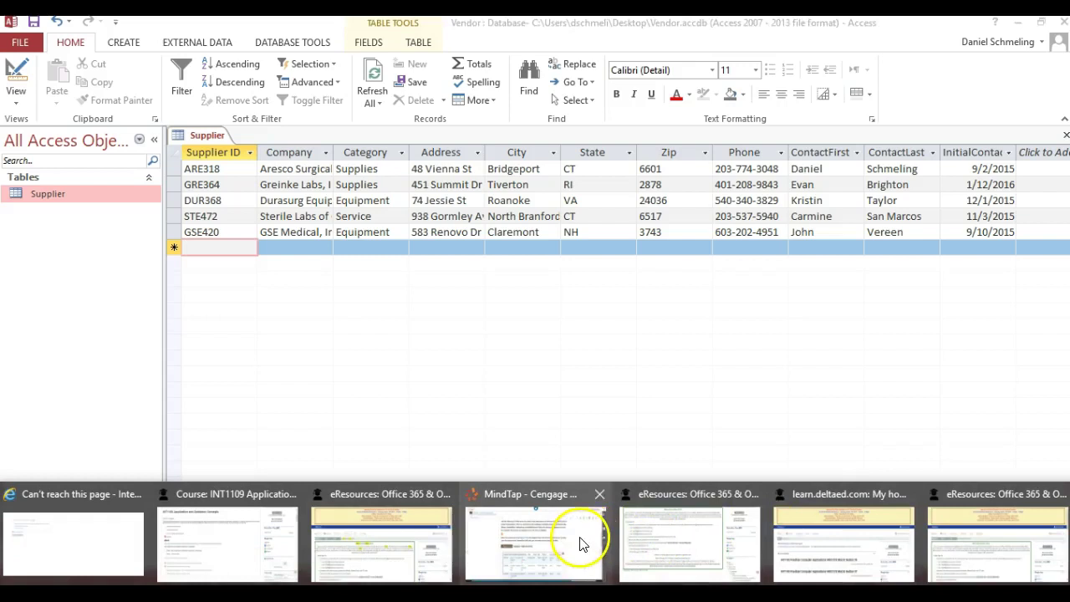
pyautogui.click(583, 544)
pyautogui.scroll(1, 665, 230)
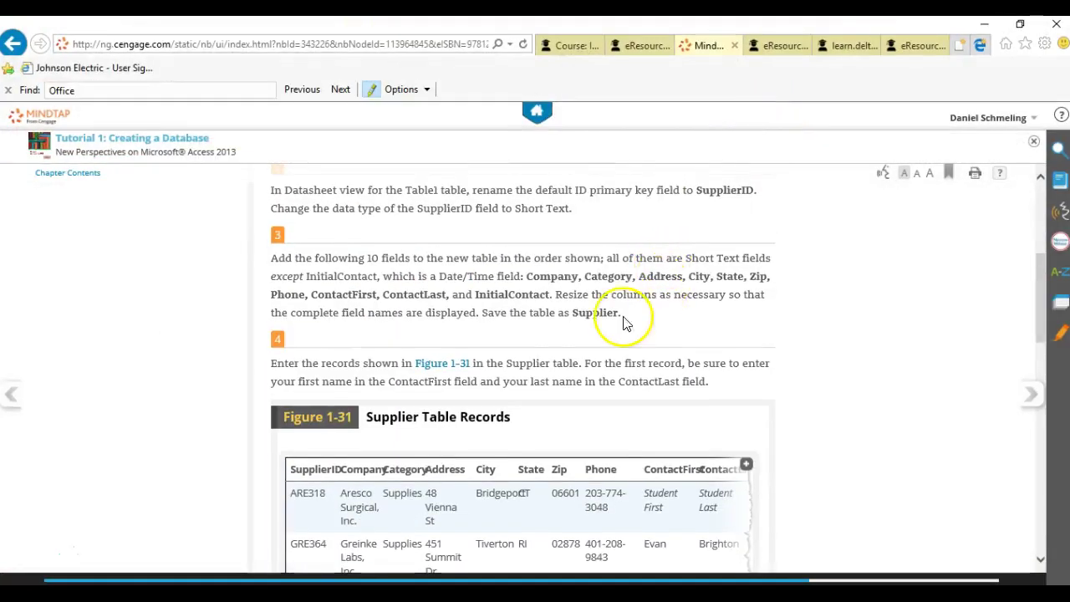
pyautogui.scroll(-1, 622, 323)
pyautogui.moveTo(592, 302); pyautogui.dragTo(427, 329)
pyautogui.scroll(-1, 441, 332)
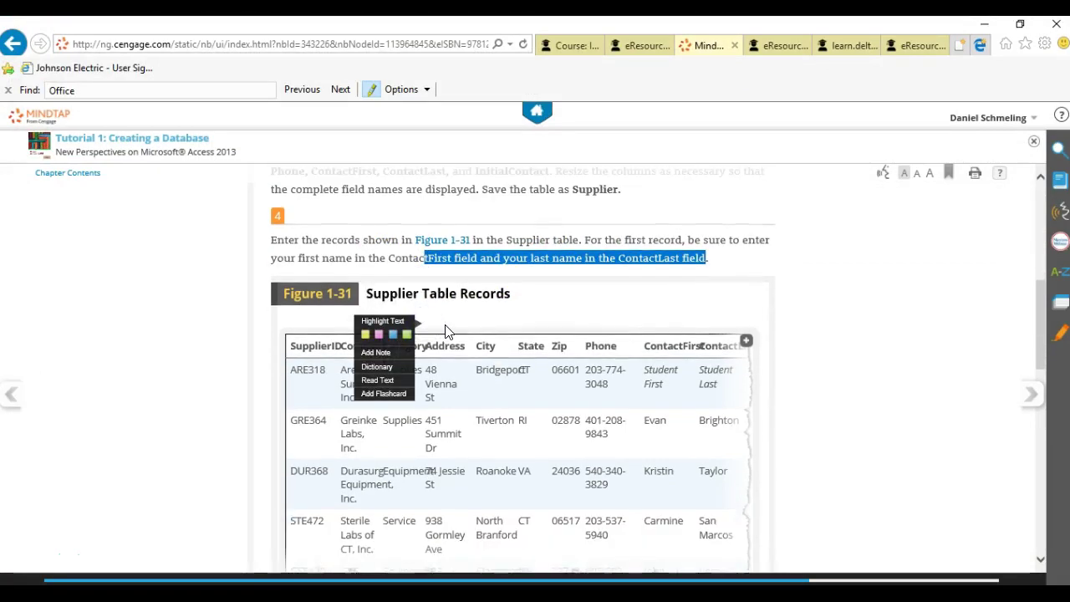
pyautogui.click(527, 254)
pyautogui.scroll(-5, 602, 251)
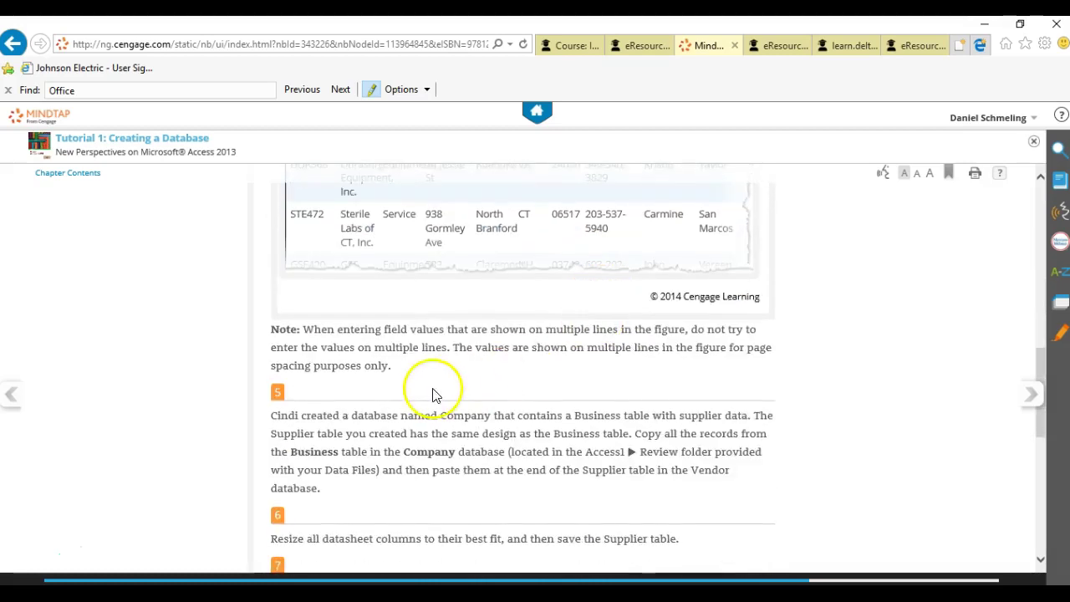
pyautogui.scroll(-1, 419, 386)
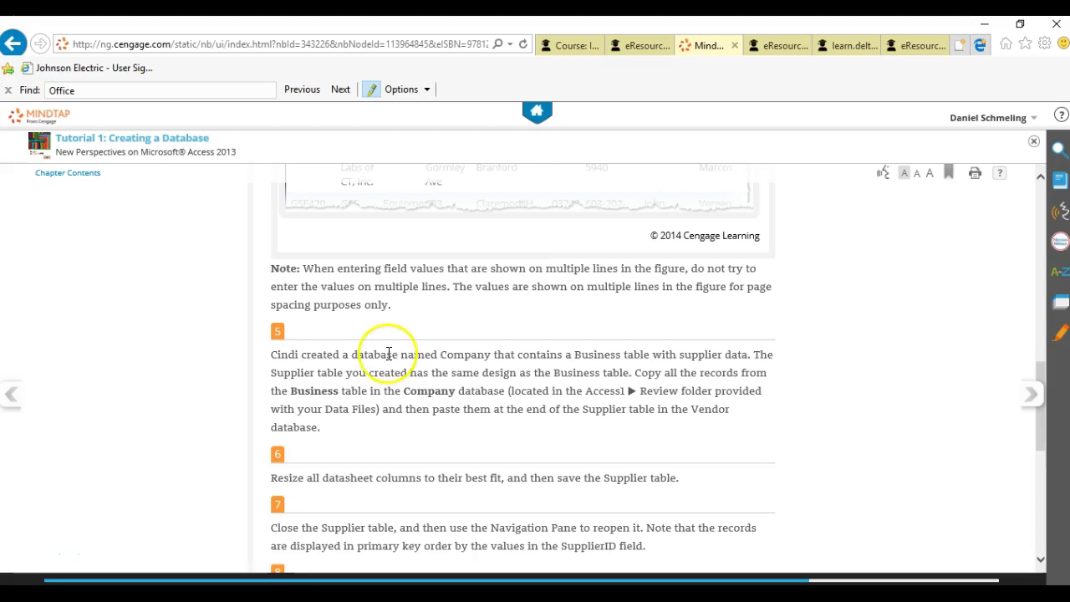
pyautogui.scroll(1, 389, 354)
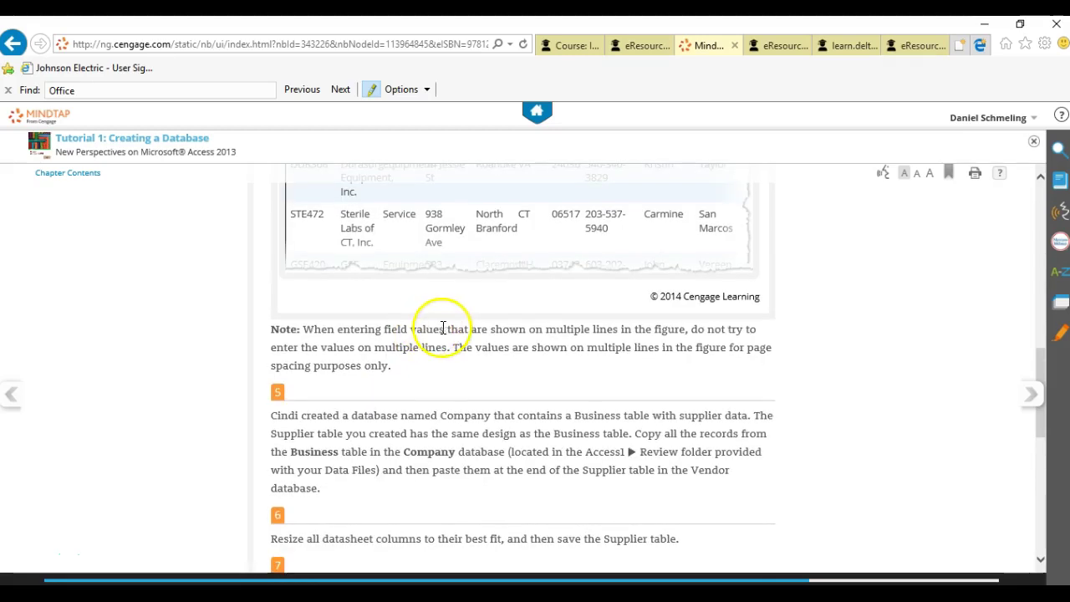
# Open Company.accdb from the Assignment 1 > Access1 > Review folder and open its Business table in Datasheet View
pyautogui.click(988, 27)
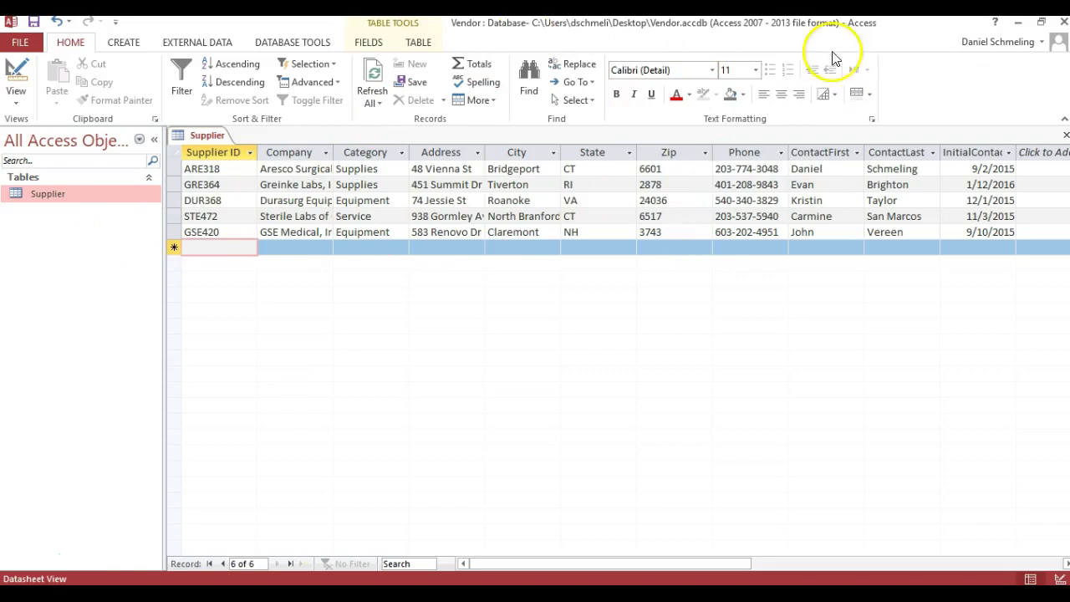
pyautogui.click(1027, 26)
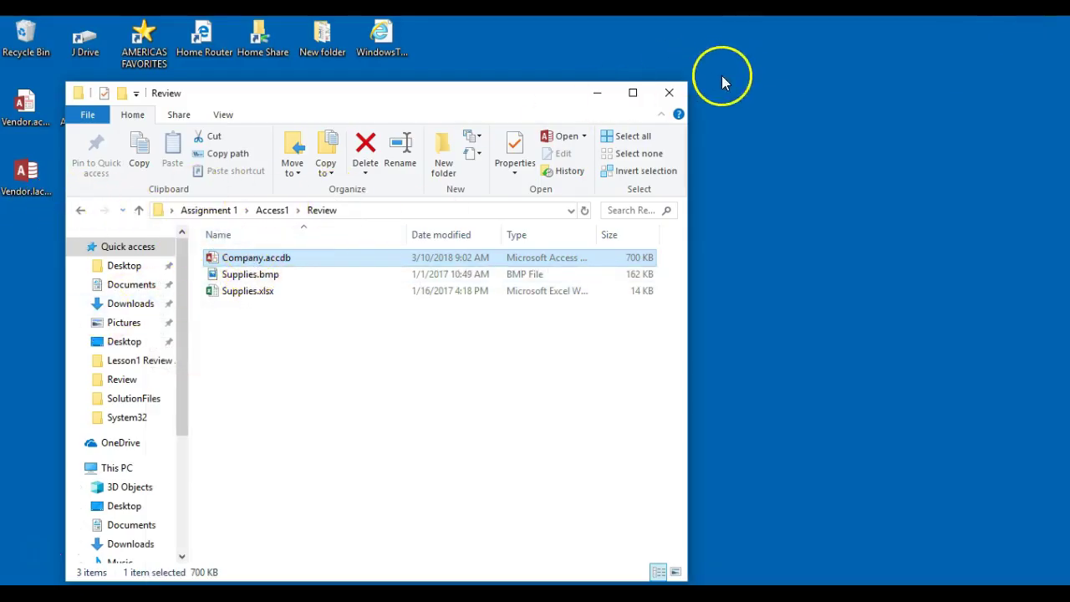
pyautogui.click(671, 93)
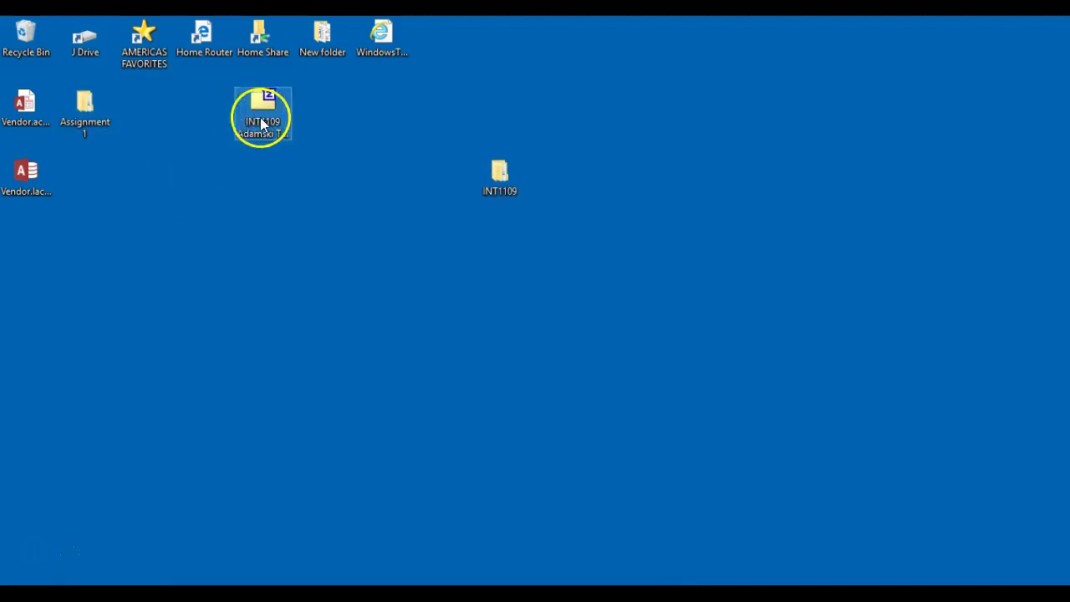
pyautogui.doubleClick(104, 116)
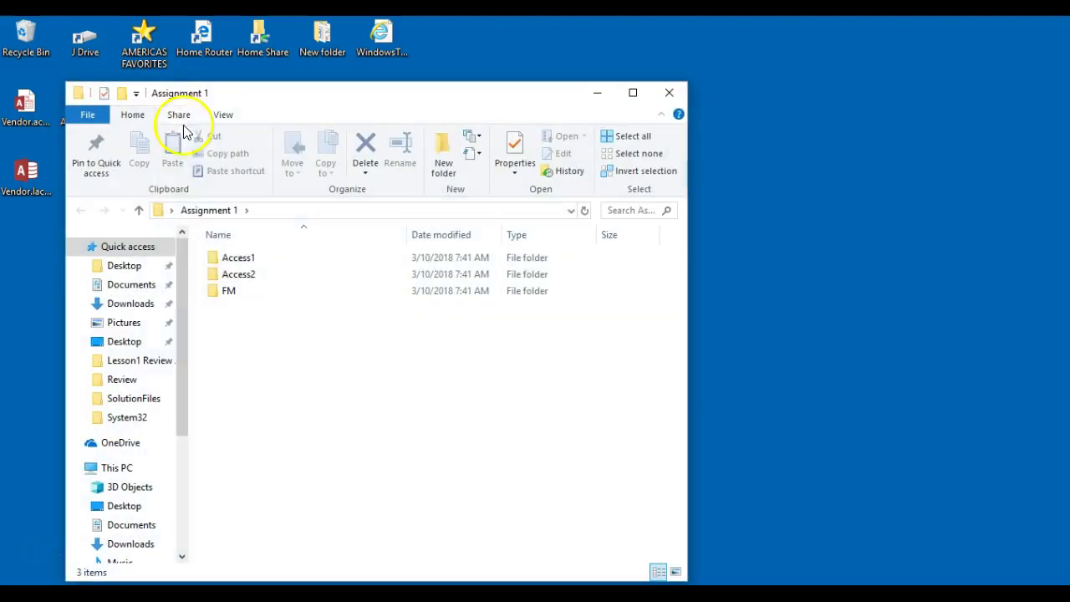
pyautogui.doubleClick(234, 257)
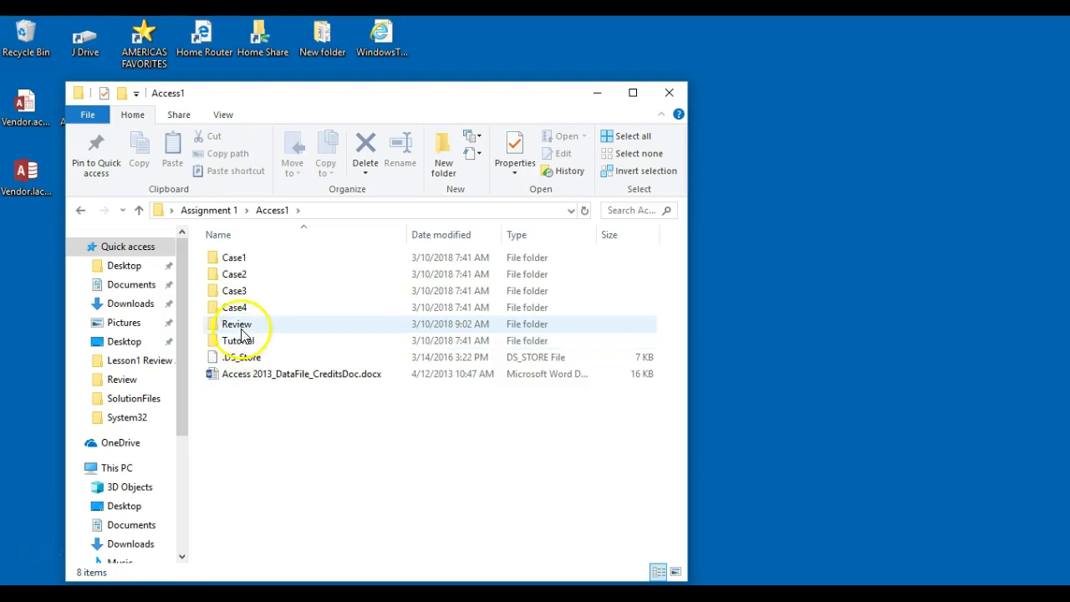
pyautogui.doubleClick(239, 326)
pyautogui.doubleClick(249, 257)
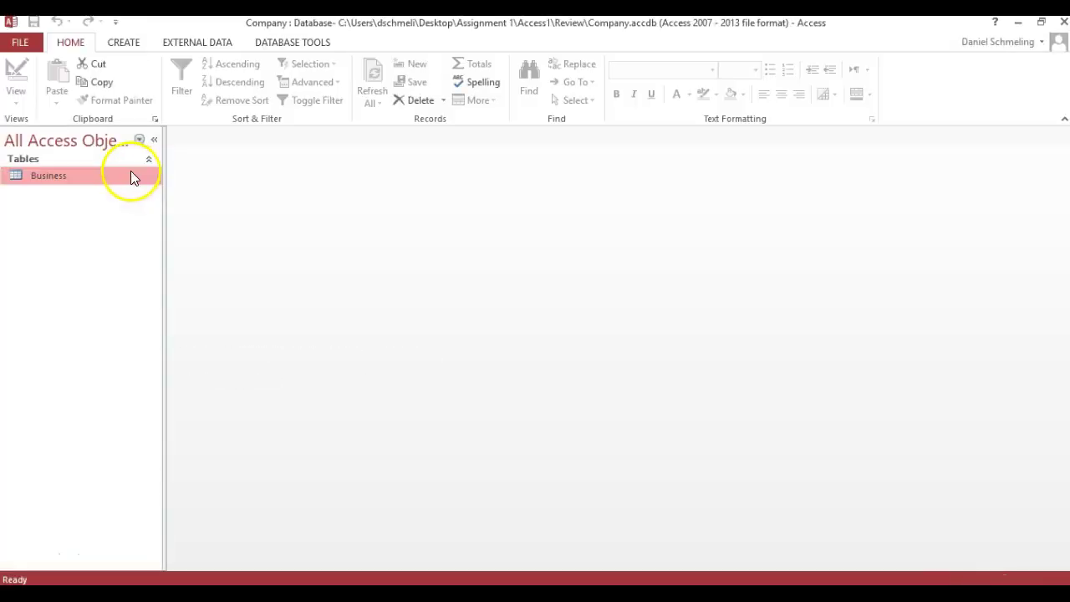
pyautogui.doubleClick(100, 176)
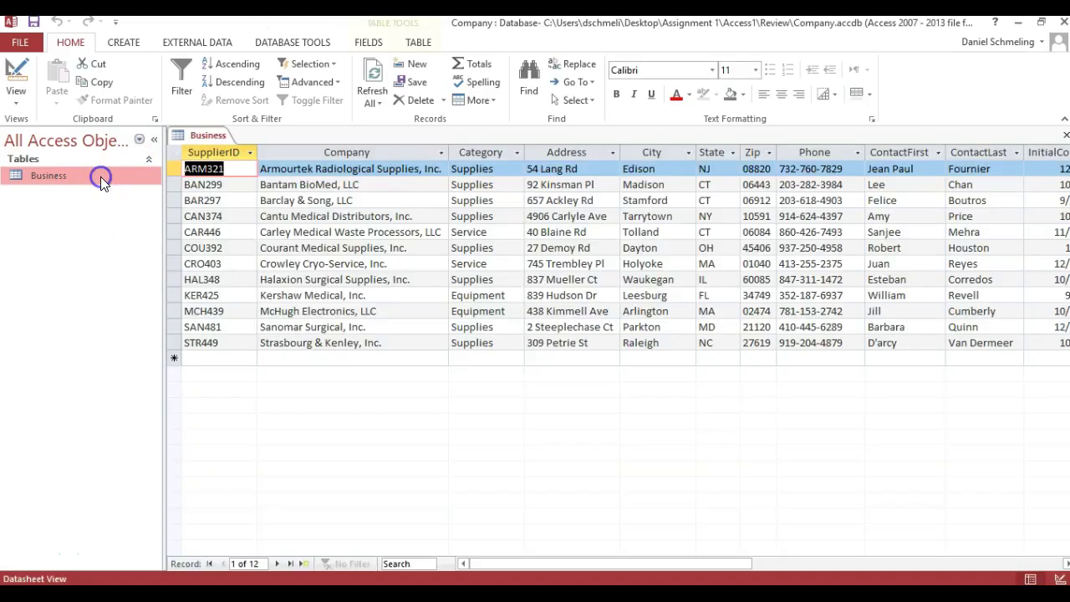
pyautogui.click(175, 168)
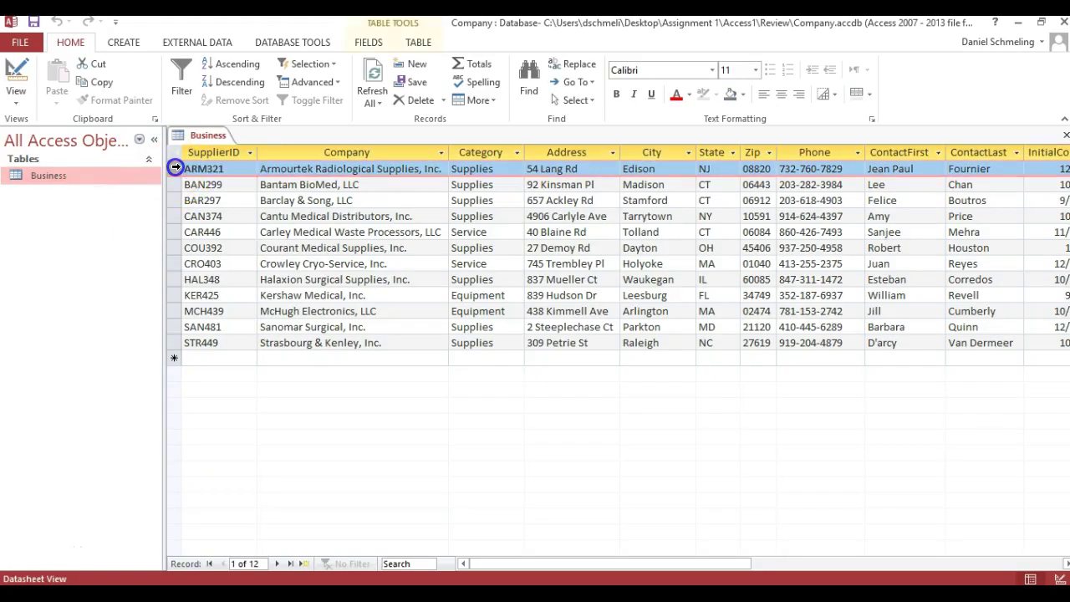
pyautogui.moveTo(177, 174); pyautogui.dragTo(180, 346)
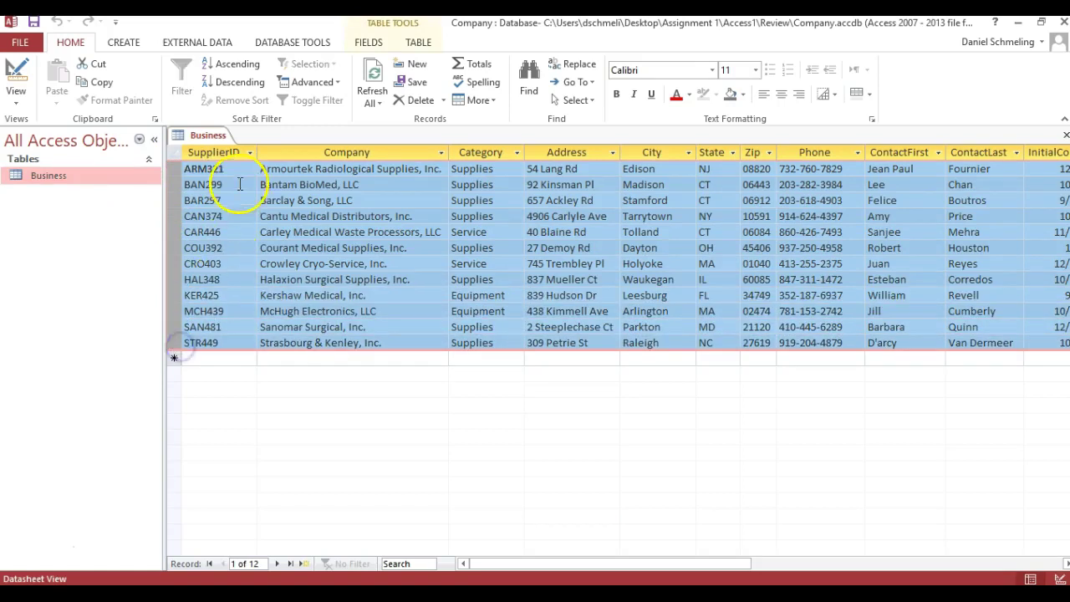
pyautogui.click(239, 169)
pyautogui.moveTo(173, 167); pyautogui.dragTo(176, 343)
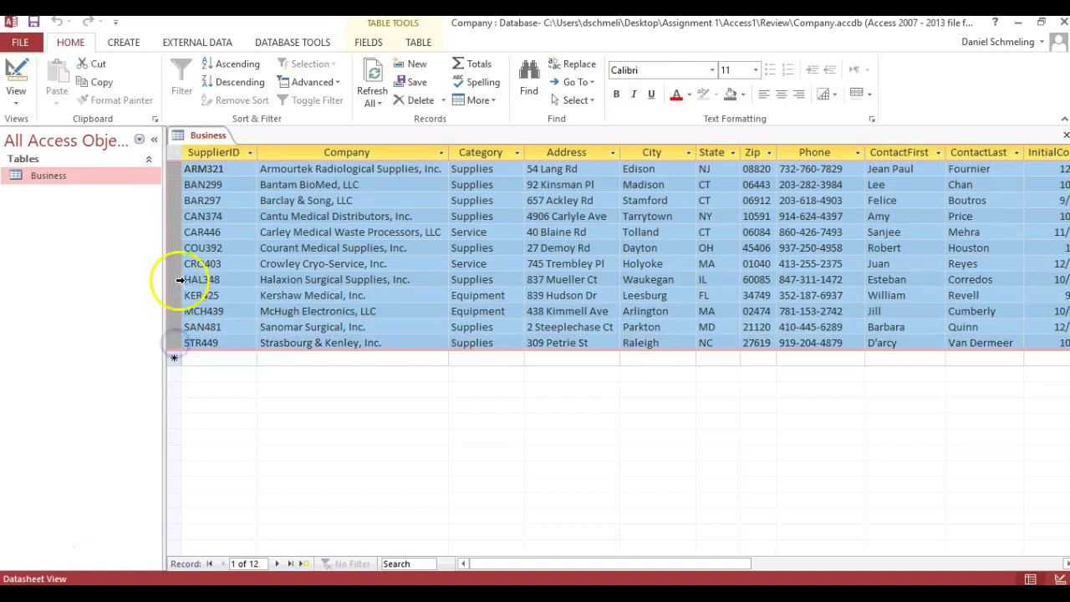
pyautogui.rightClick(174, 232)
# Copy all records of the Business table, from ARM321 through STR449
pyautogui.click(174, 170)
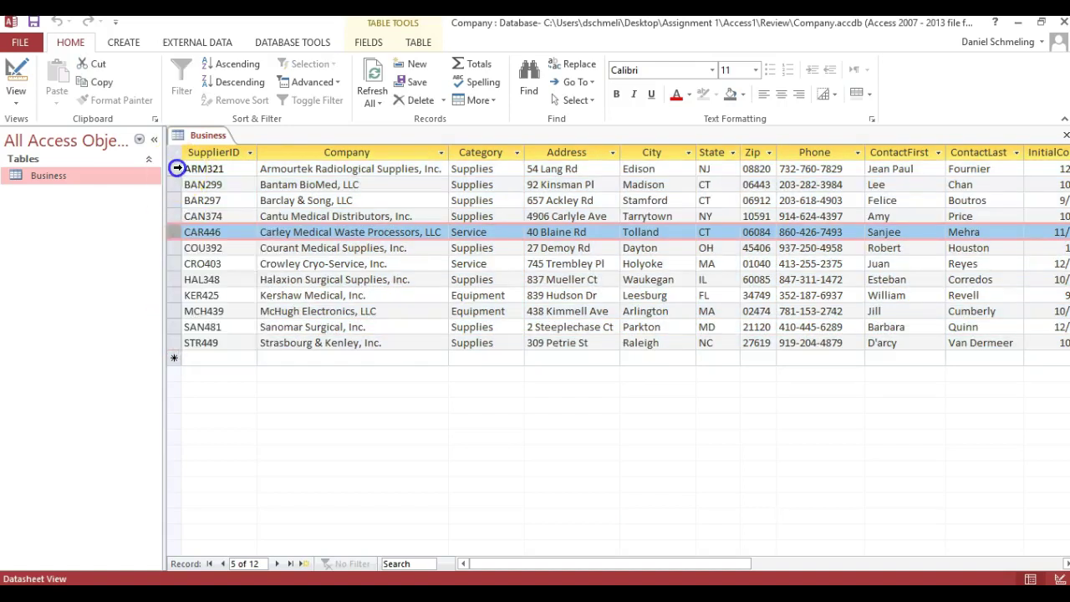
pyautogui.click(176, 171)
pyautogui.moveTo(176, 170); pyautogui.dragTo(172, 346)
pyautogui.moveTo(171, 266); pyautogui.dragTo(171, 255)
pyautogui.rightClick(171, 255)
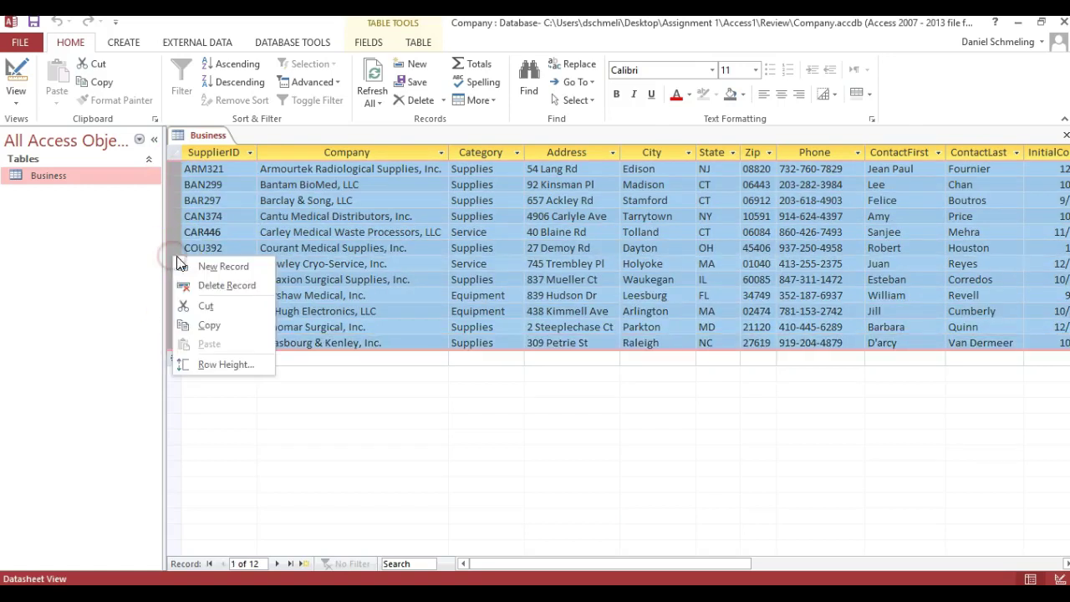
pyautogui.click(209, 325)
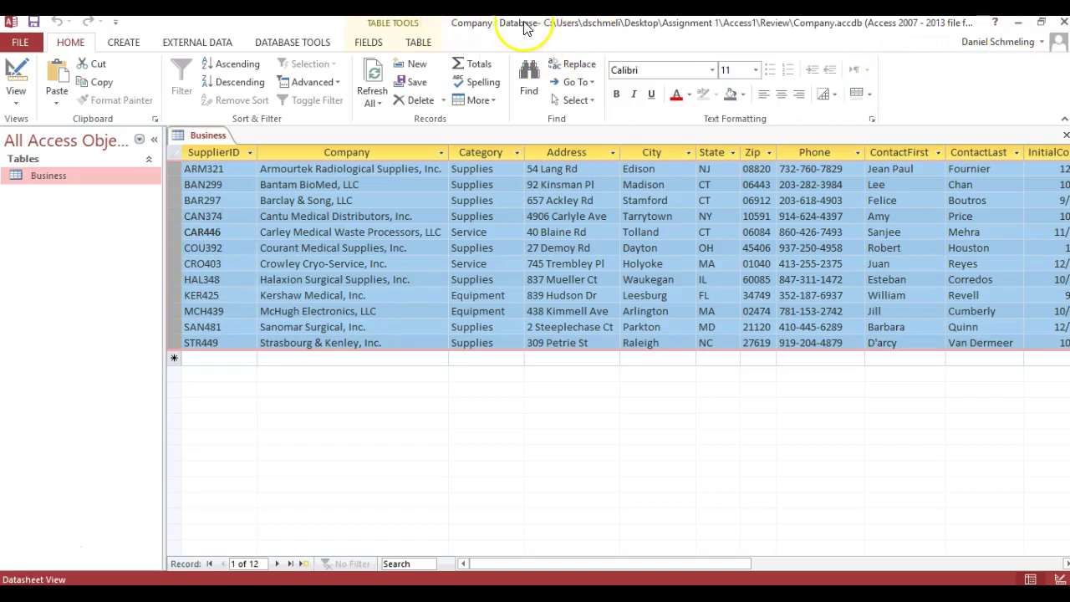
# Paste the copied Business records at the end of the Vendor database's Supplier table and refresh the datasheet
pyautogui.click(1024, 25)
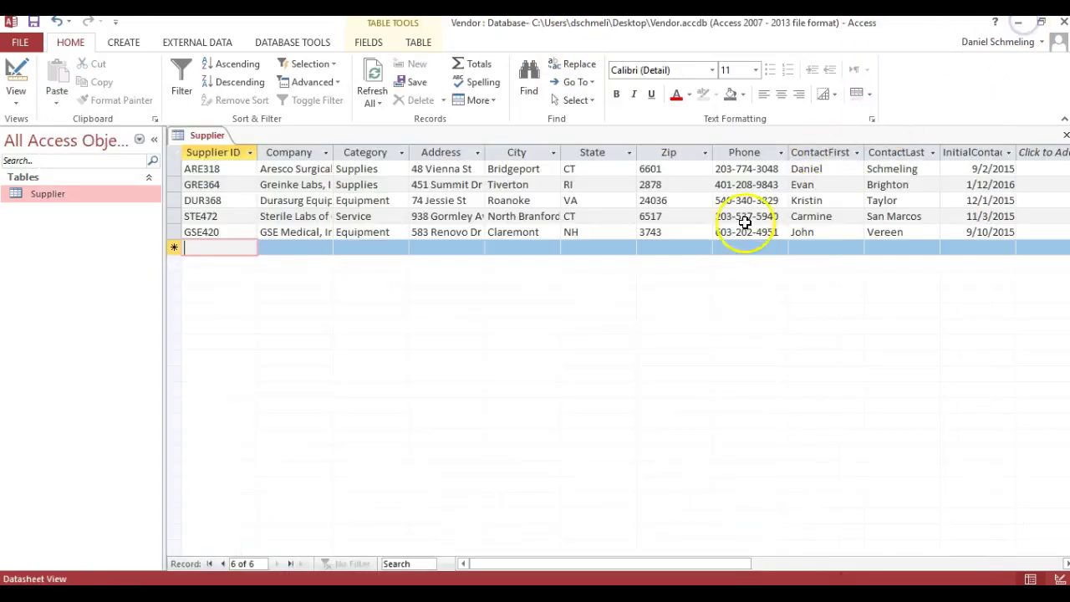
pyautogui.click(174, 247)
pyautogui.click(173, 251)
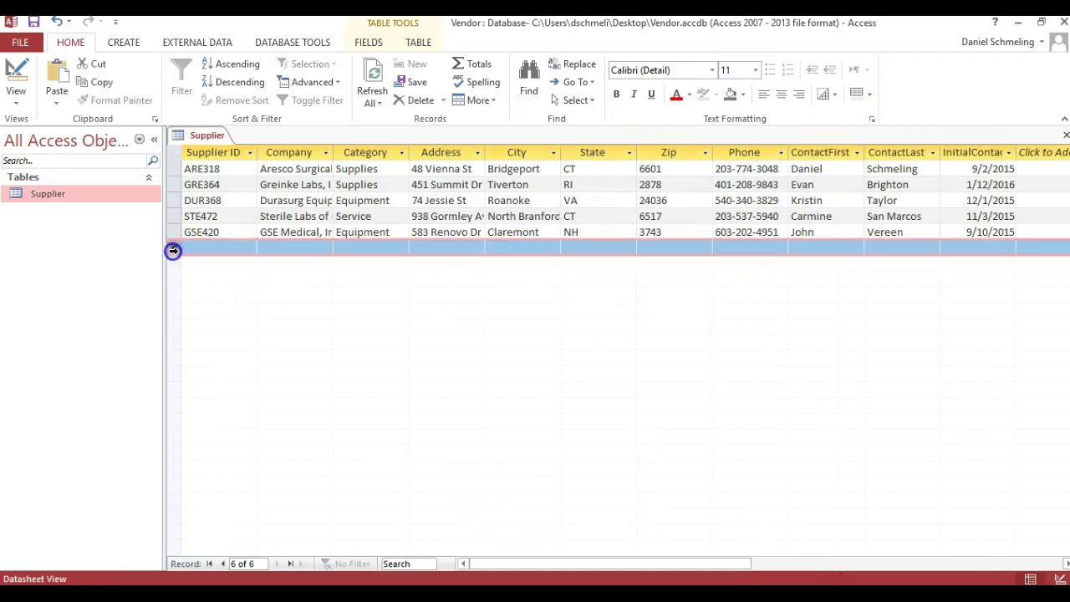
pyautogui.rightClick(173, 248)
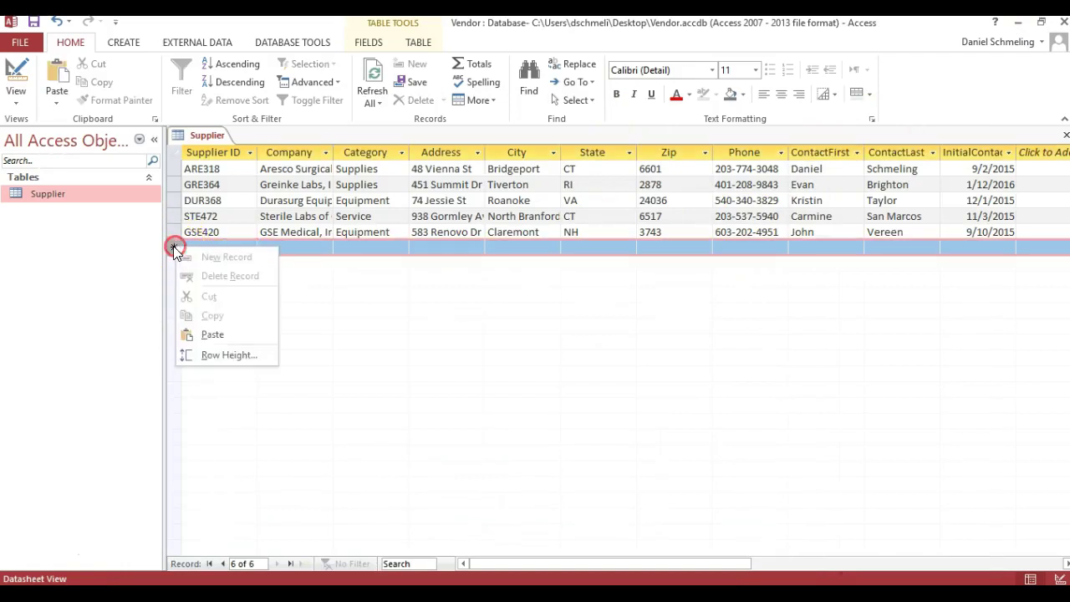
pyautogui.click(211, 335)
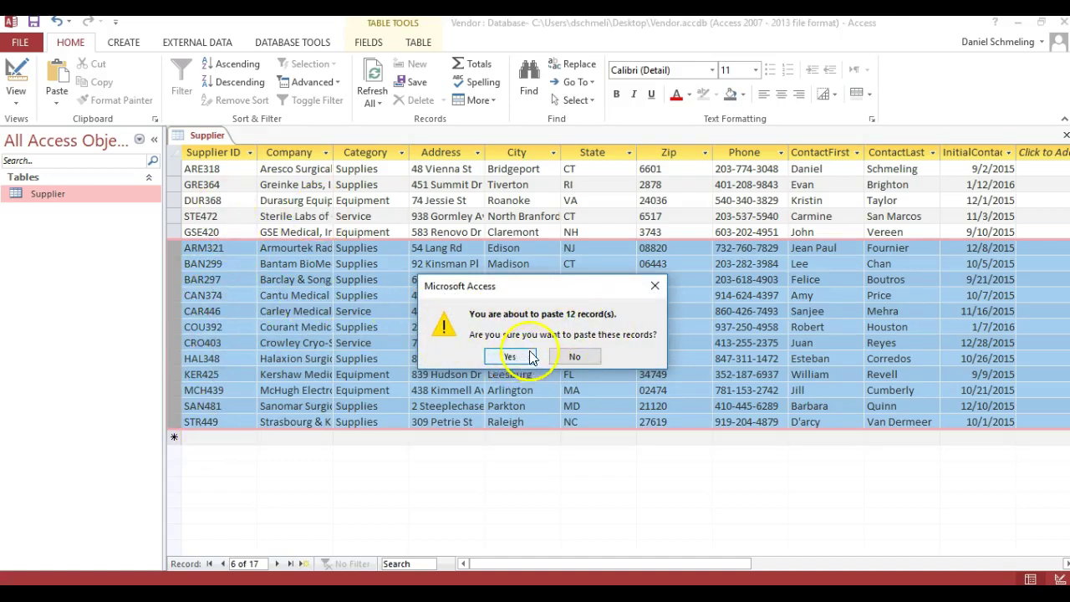
pyautogui.click(505, 357)
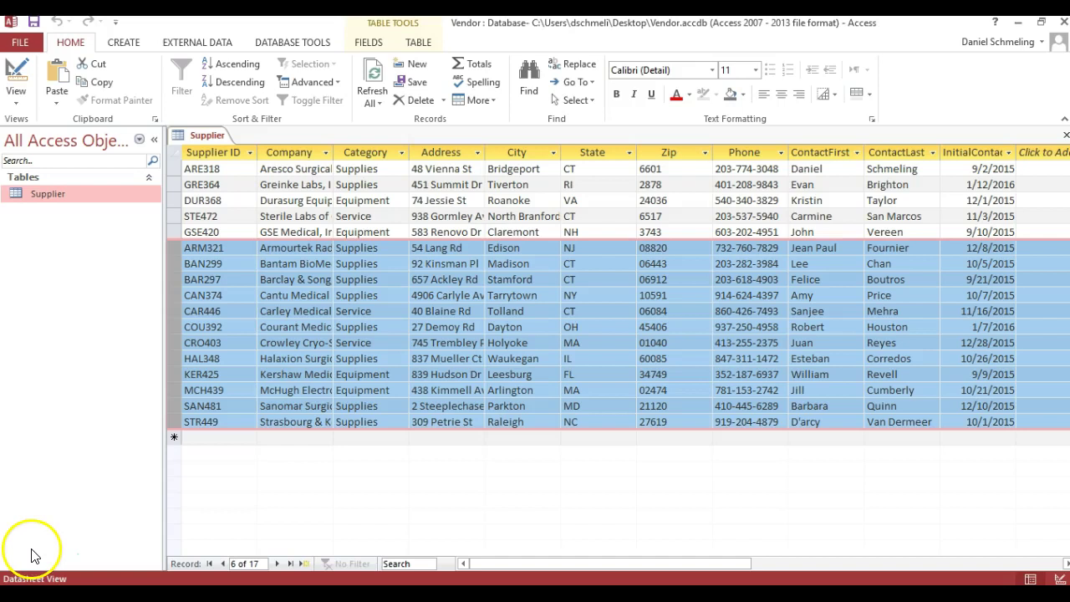
pyautogui.hotkey('shift', 'F9')
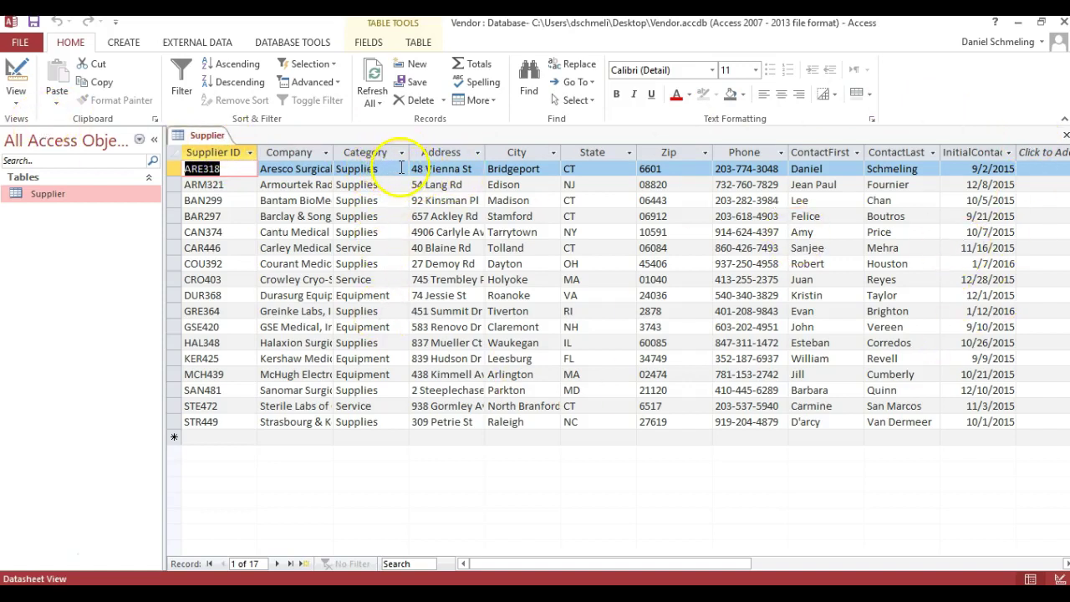
# Resize the Supplier ID column to its best fit
pyautogui.click(204, 154)
pyautogui.rightClick(204, 152)
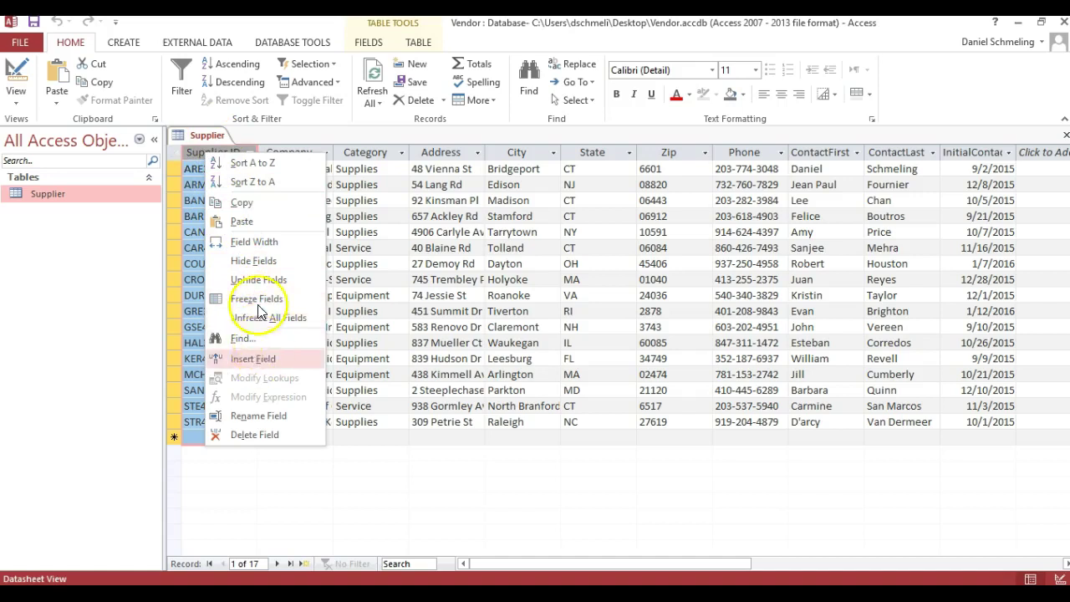
pyautogui.click(253, 242)
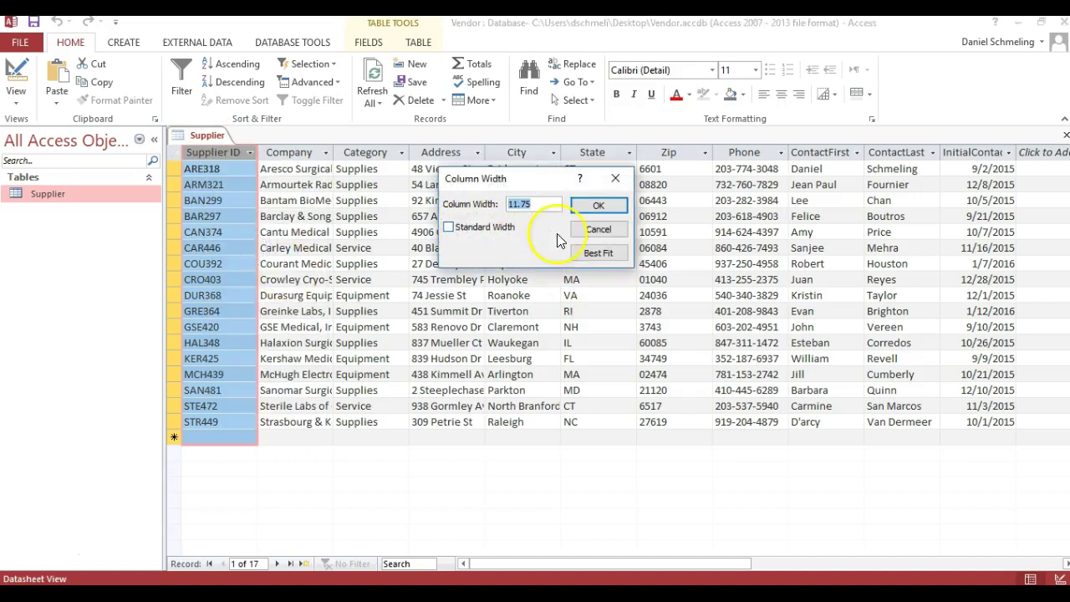
pyautogui.click(587, 258)
# Resize the Company column of the Supplier table to its best fit
pyautogui.click(287, 152)
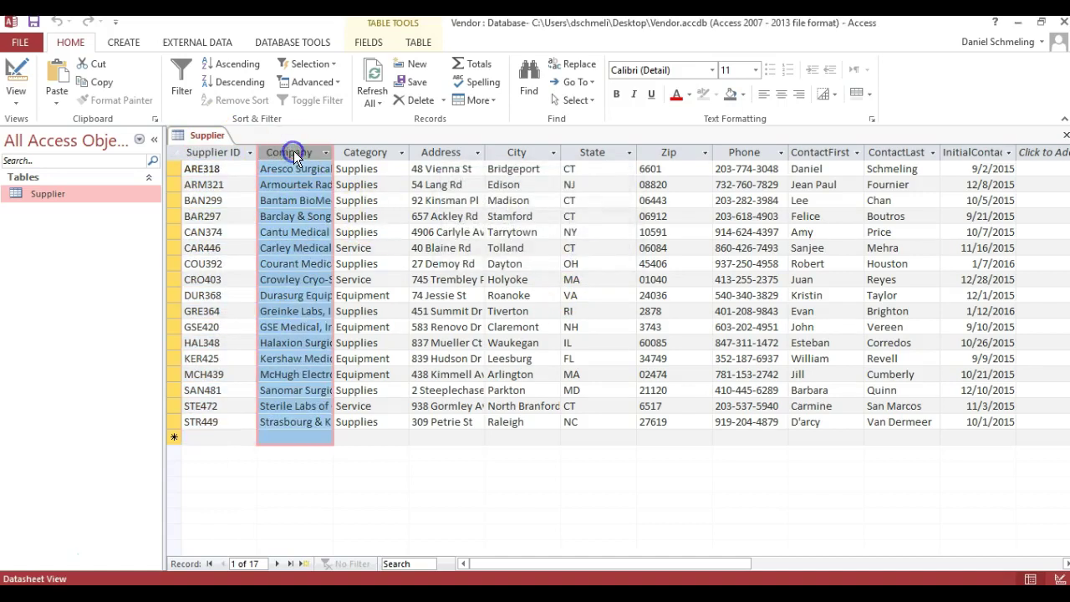
pyautogui.rightClick(292, 151)
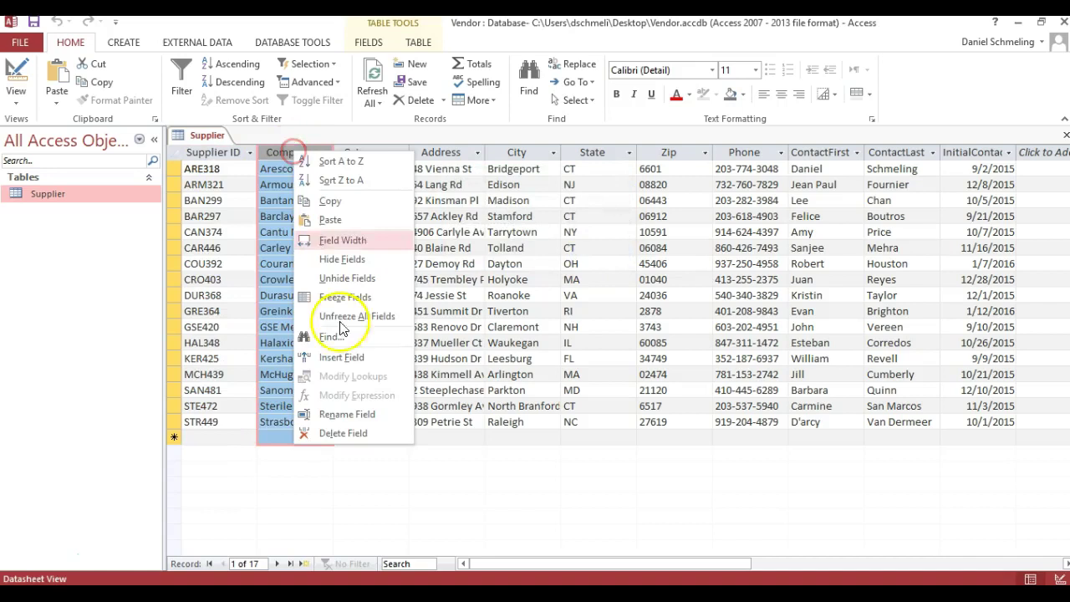
pyautogui.click(343, 240)
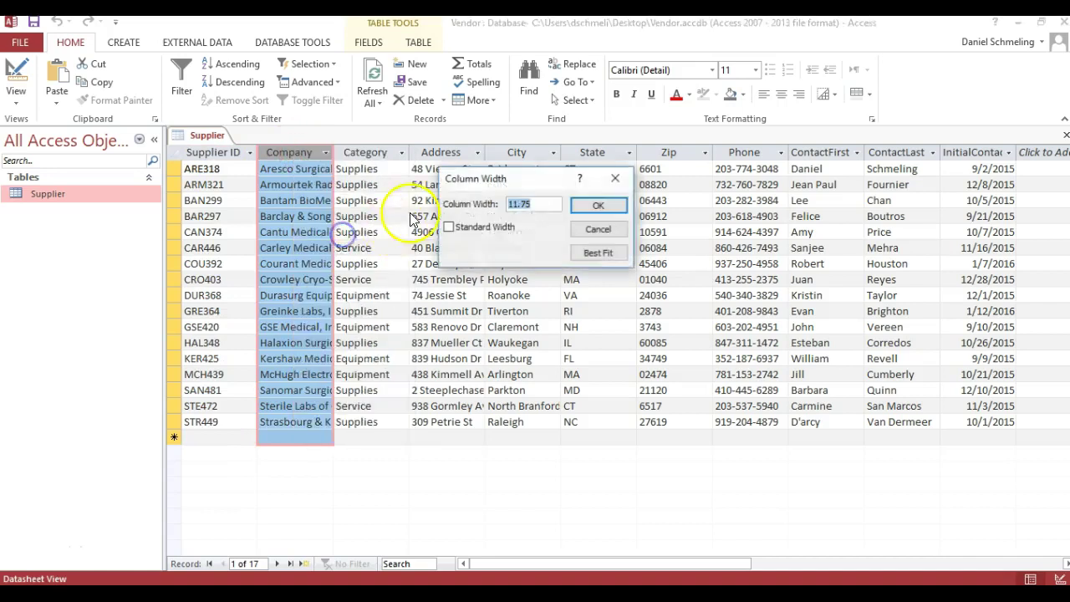
pyautogui.click(598, 252)
# Resize all the remaining Supplier columns, from Category through InitialContact, to their best fit in one operation
pyautogui.moveTo(466, 148); pyautogui.dragTo(1066, 168)
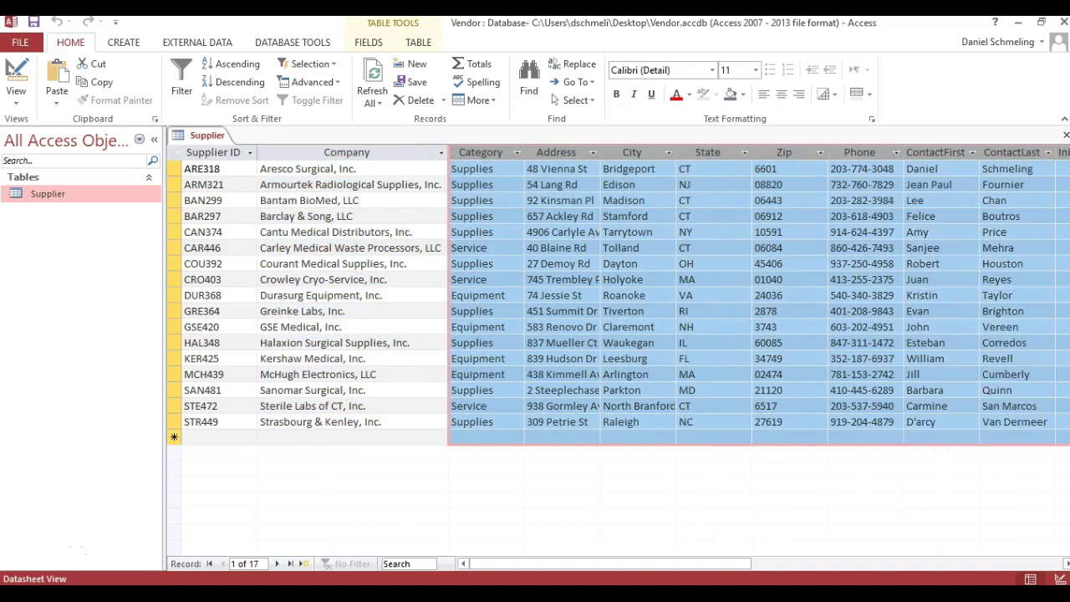
pyautogui.rightClick(917, 150)
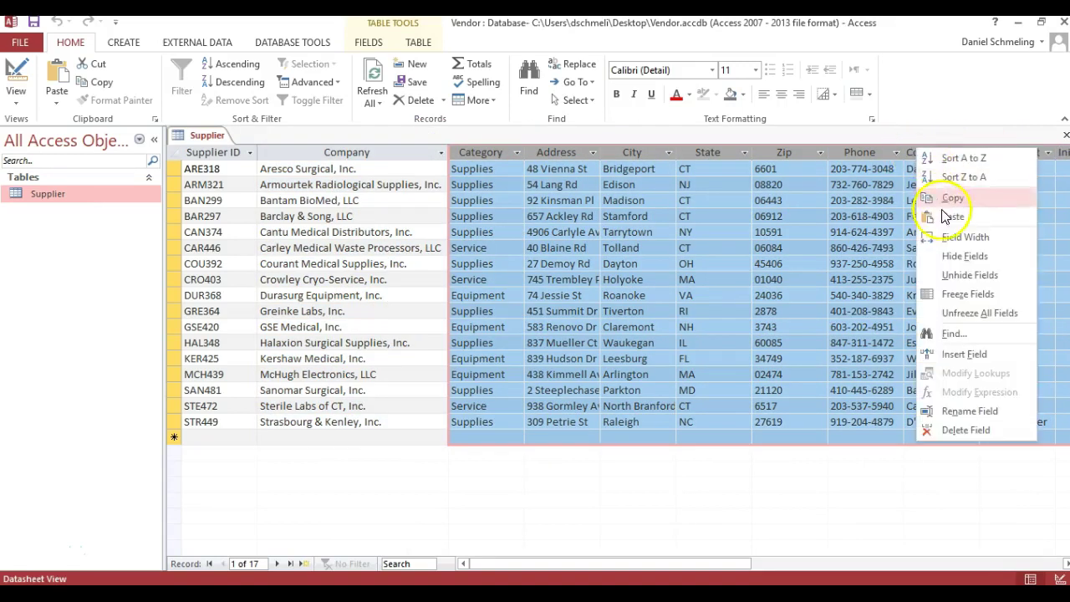
pyautogui.click(965, 237)
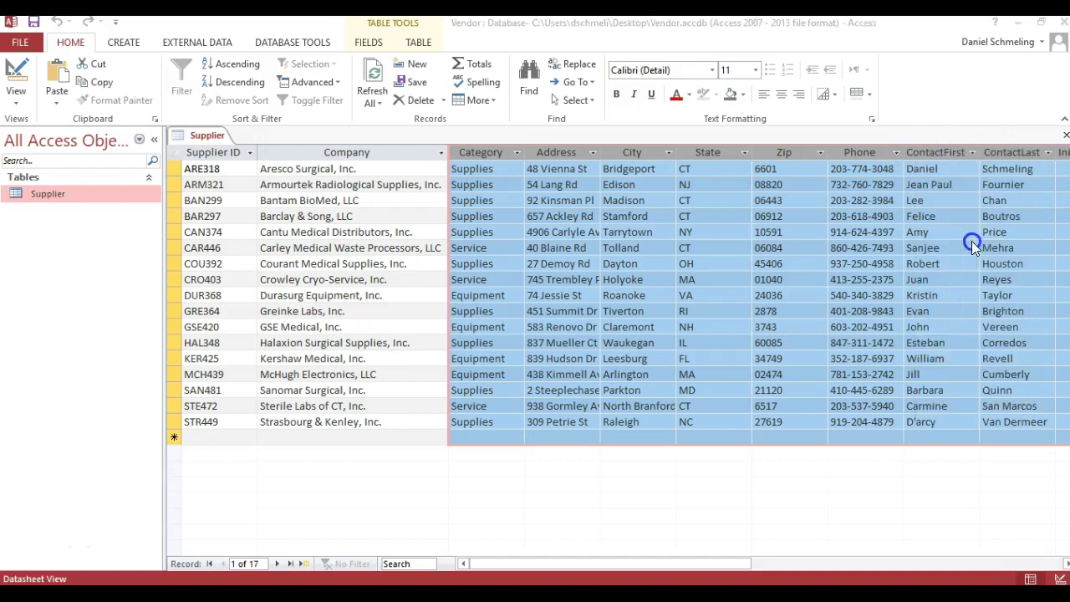
pyautogui.click(597, 253)
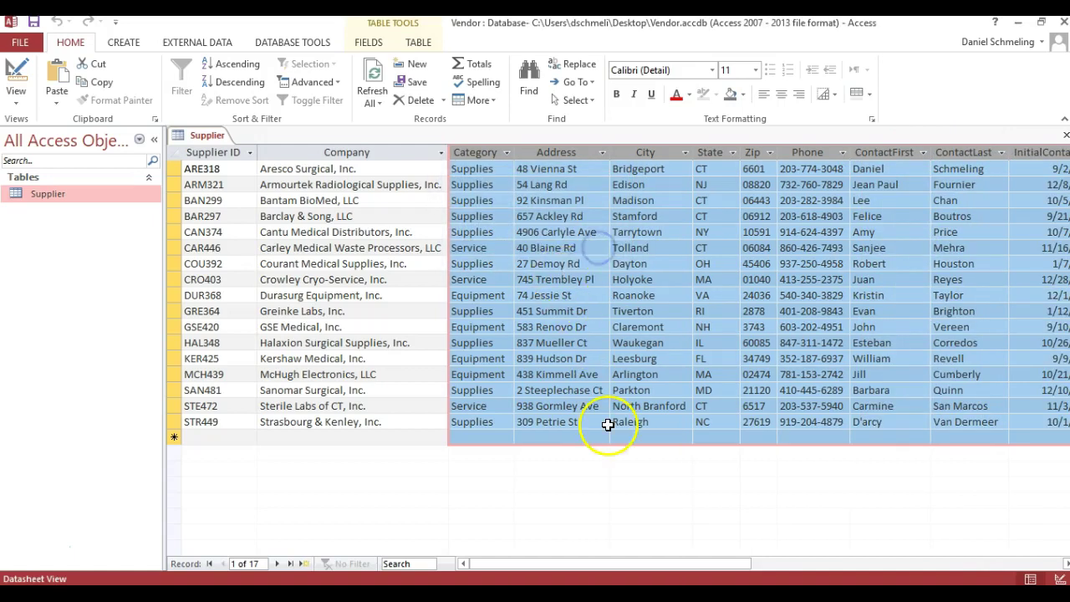
pyautogui.moveTo(470, 567); pyautogui.dragTo(506, 564)
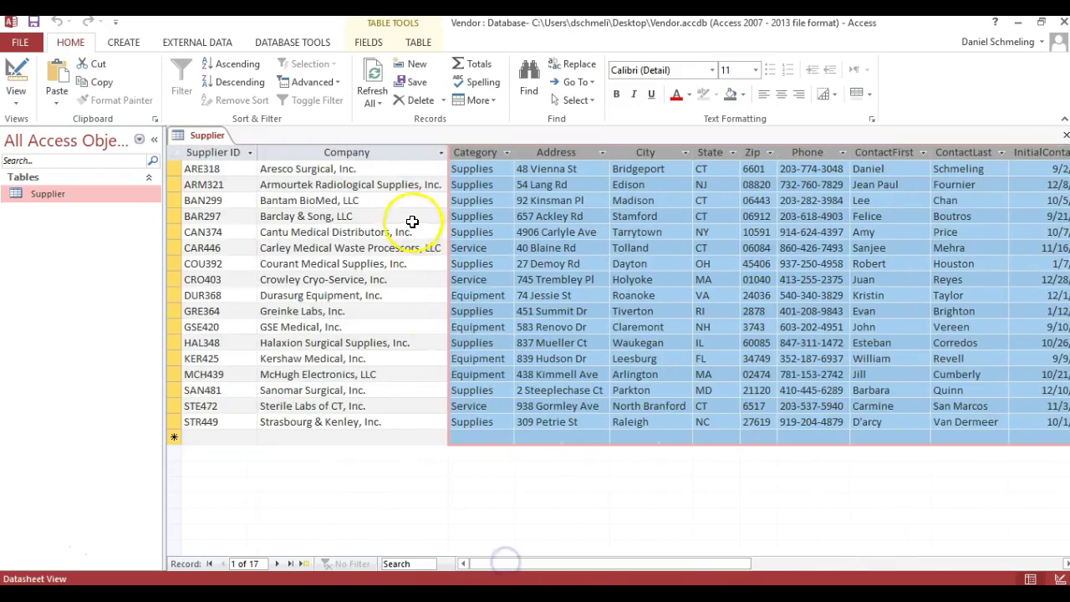
pyautogui.moveTo(409, 154)
pyautogui.mouseDown()
pyautogui.moveTo(452, 158)
pyautogui.moveTo(397, 155)
pyautogui.mouseUp()
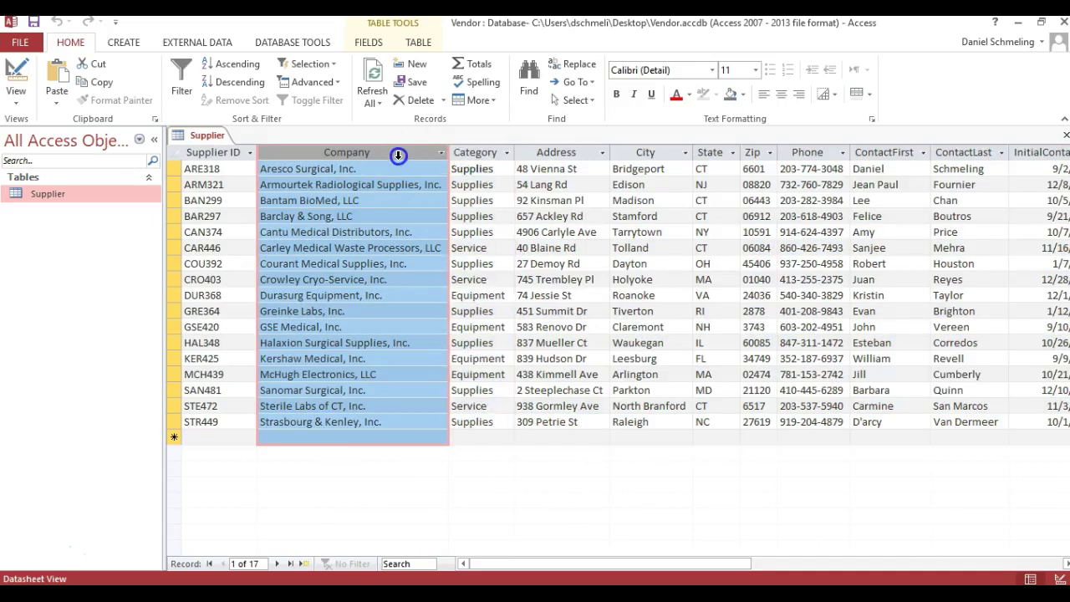
pyautogui.click(224, 152)
pyautogui.moveTo(224, 152)
pyautogui.mouseDown()
pyautogui.moveTo(254, 152)
pyautogui.moveTo(236, 153)
pyautogui.mouseUp()
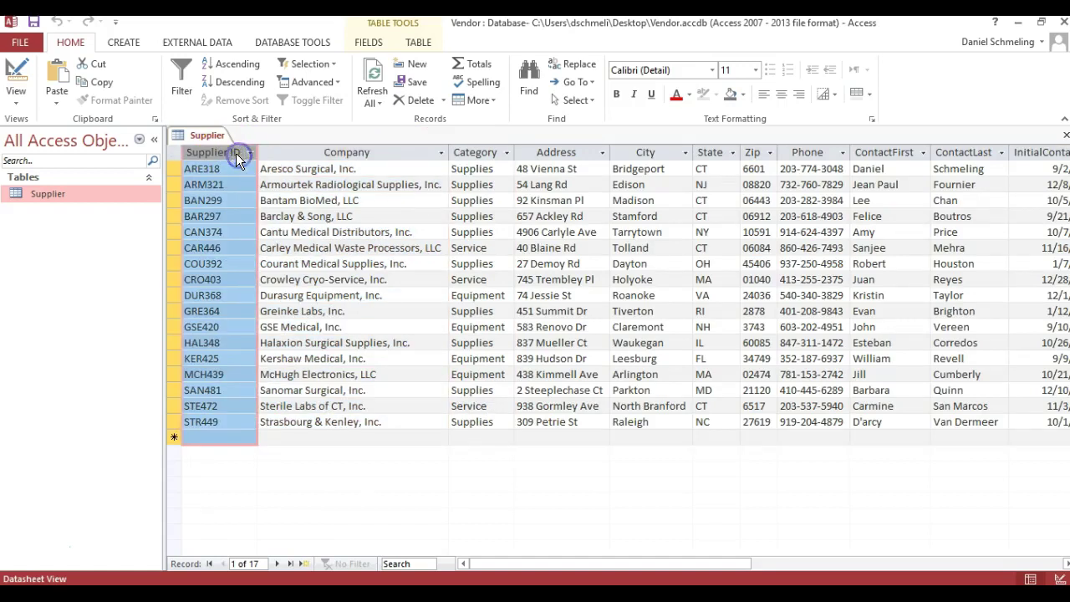
pyautogui.click(314, 152)
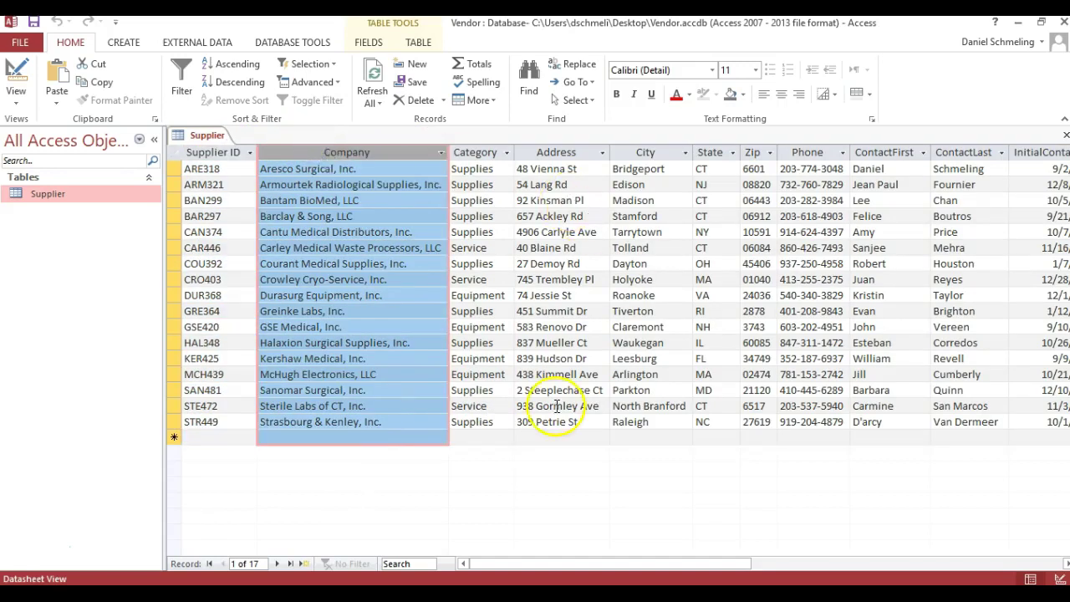
pyautogui.moveTo(641, 564)
pyautogui.mouseDown()
pyautogui.moveTo(736, 565)
pyautogui.moveTo(635, 566)
pyautogui.mouseUp()
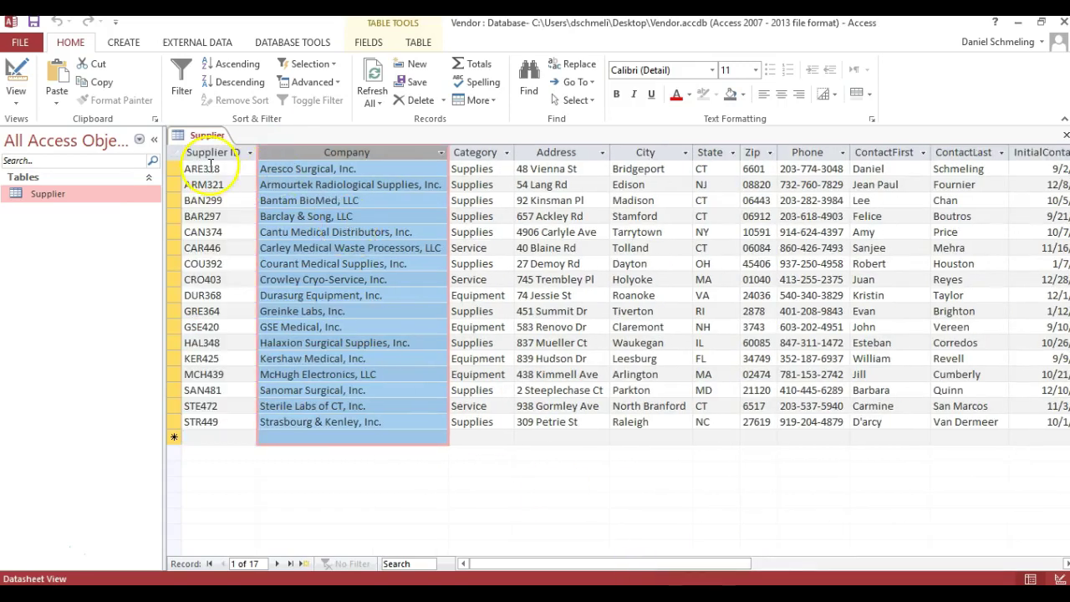
# Close the Supplier table, saving its layout changes, and collapse the list of database objects
pyautogui.click(1066, 136)
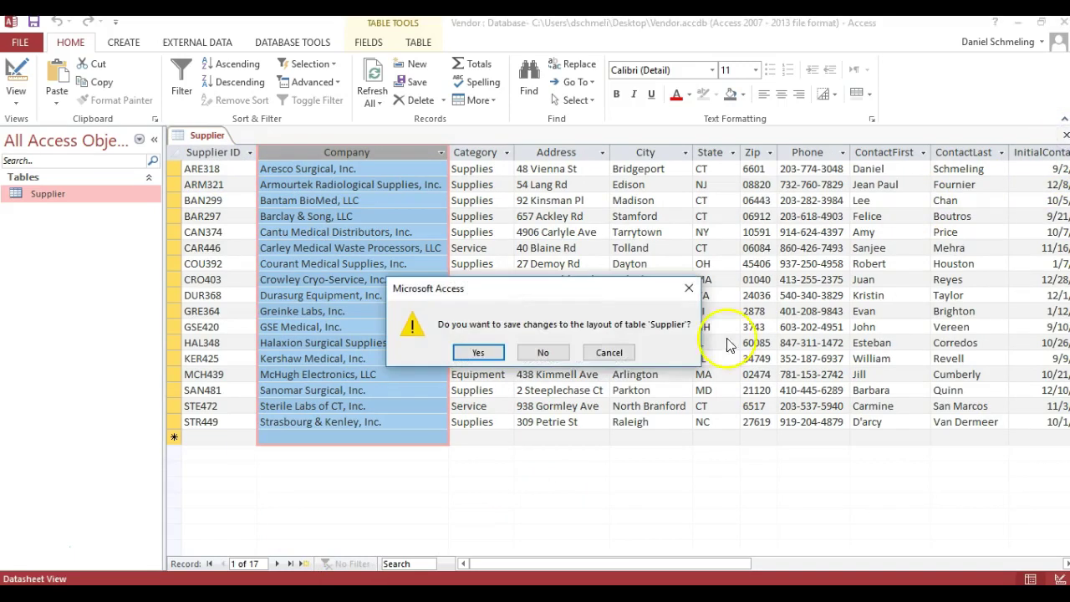
pyautogui.click(499, 352)
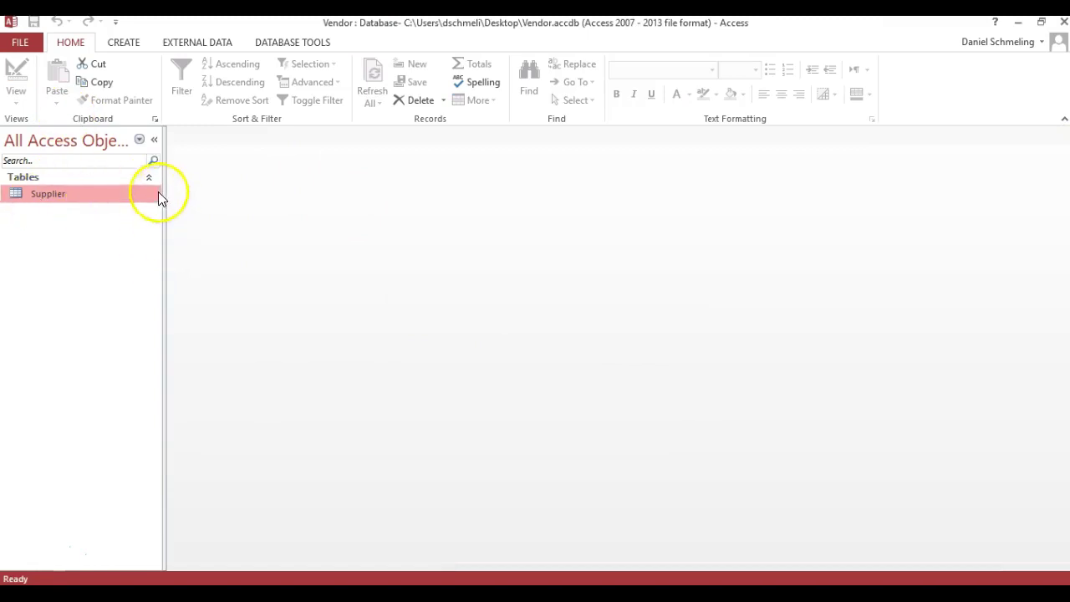
pyautogui.click(158, 140)
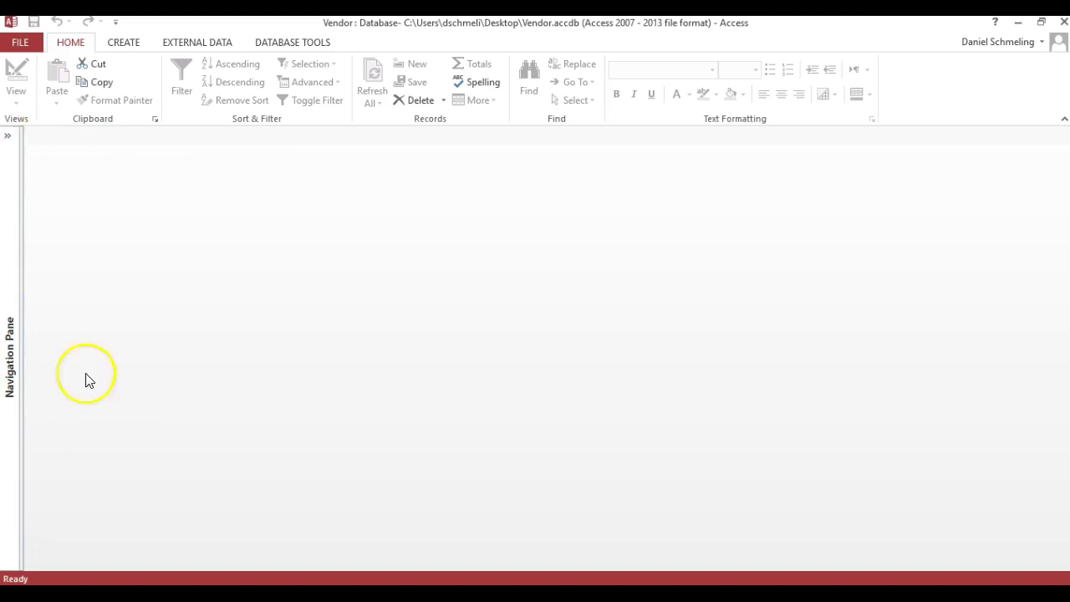
# Switch to the MindTap assignment page in the browser and read instruction 7 about closing and reopening the Supplier table
pyautogui.moveTo(419, 536)
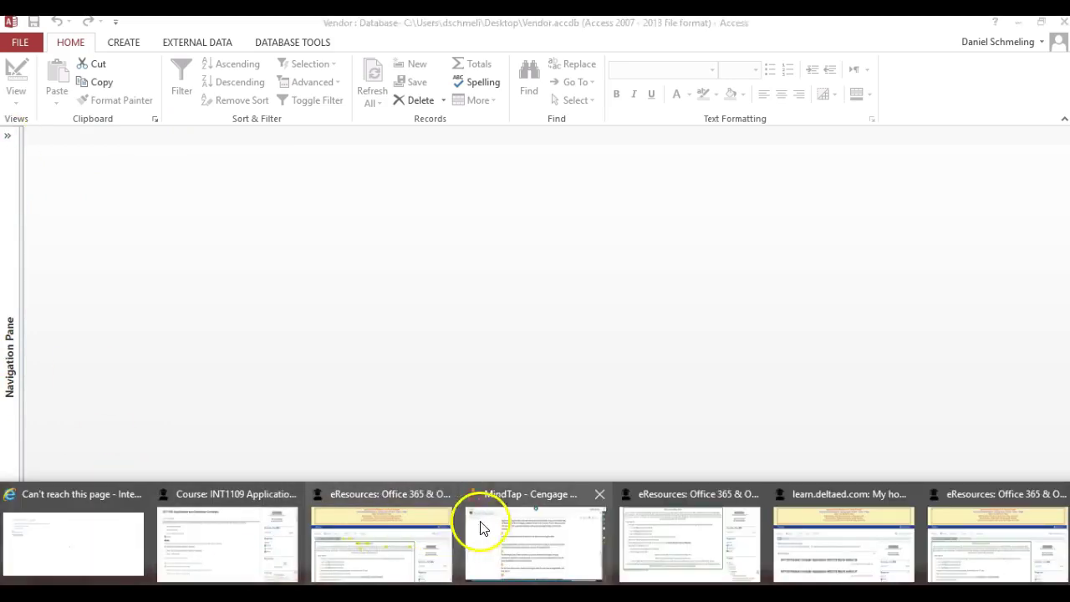
pyautogui.click(527, 516)
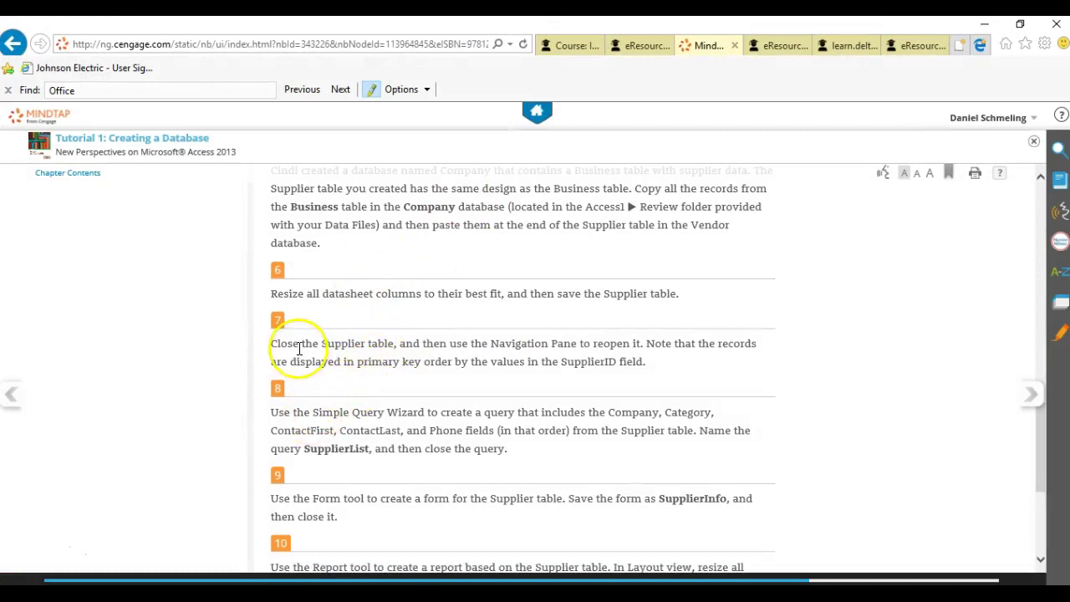
pyautogui.moveTo(301, 343); pyautogui.dragTo(617, 362)
pyautogui.click(554, 343)
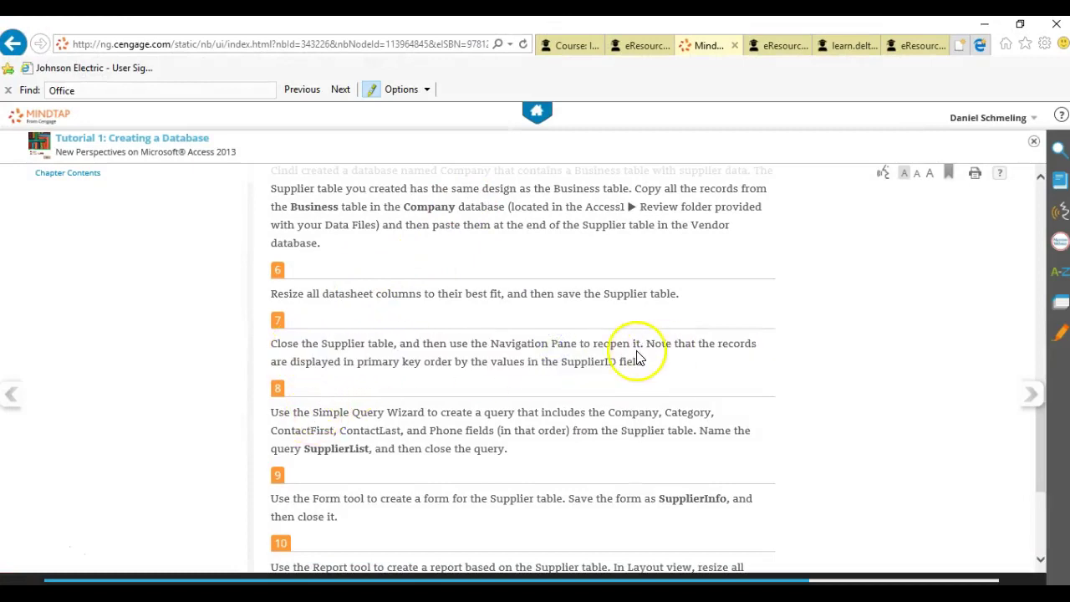
# Return to the Vendor database in Access, expand the list of database objects and reopen the Supplier table
pyautogui.click(982, 24)
pyautogui.click(9, 139)
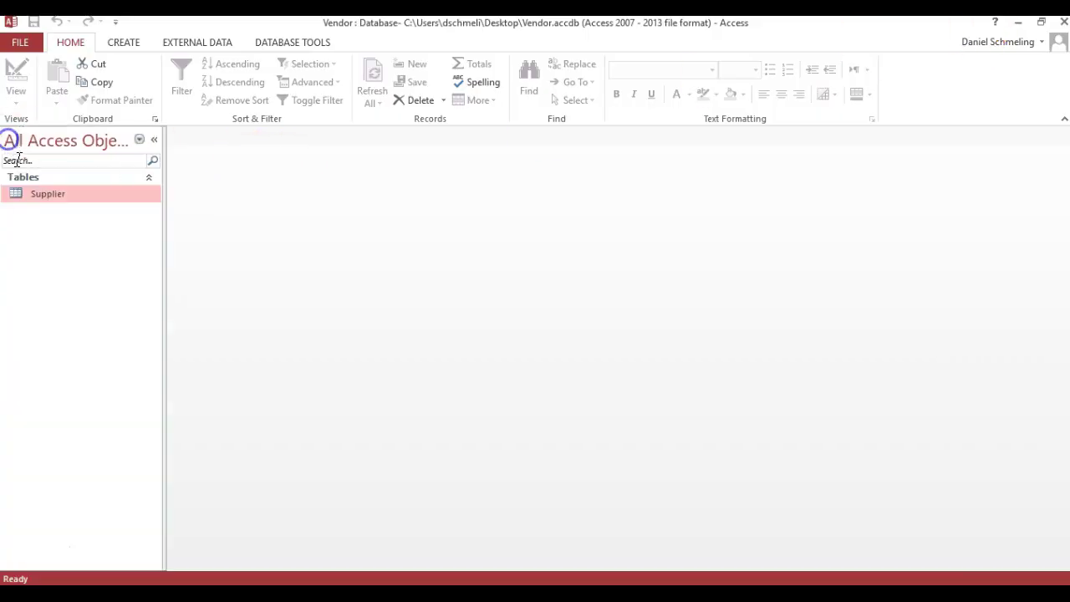
pyautogui.doubleClick(24, 192)
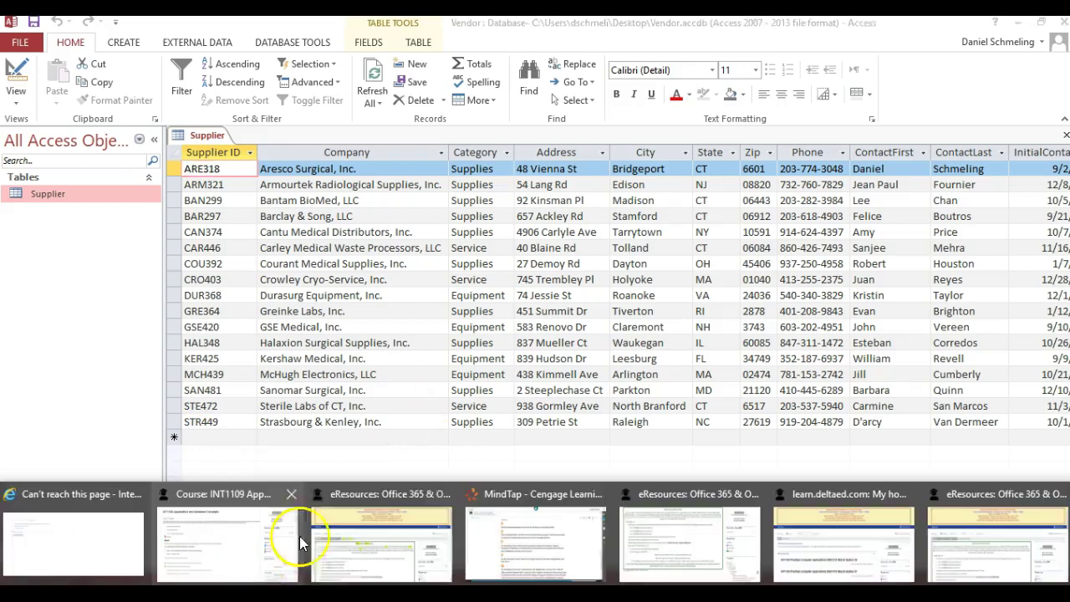
# Switch to the MindTap page in the browser and read instruction 8 on the query's required fields, their order and its name
pyautogui.click(511, 532)
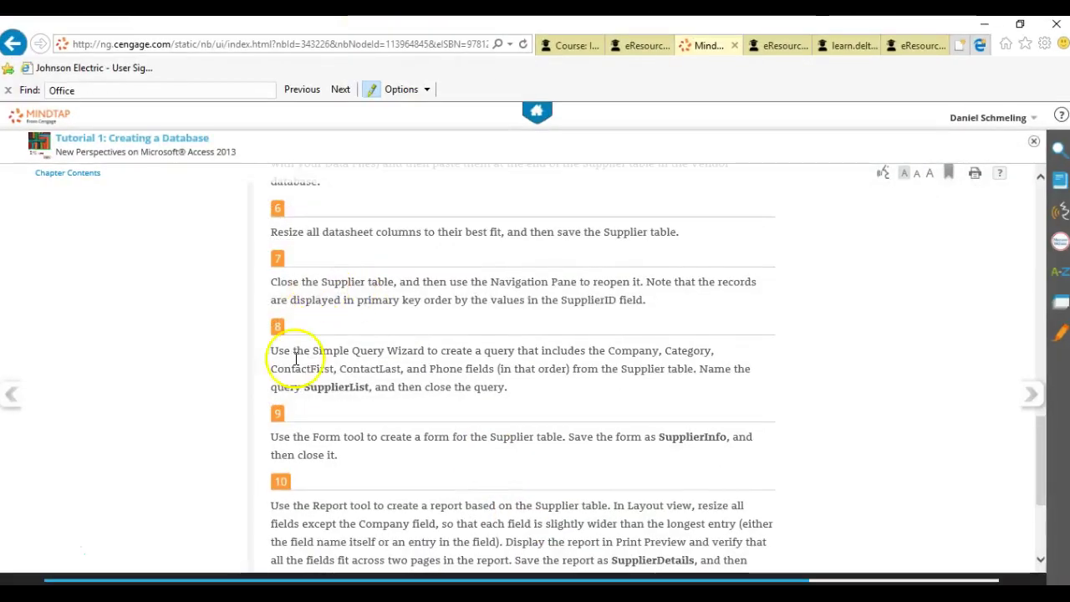
pyautogui.moveTo(269, 282); pyautogui.dragTo(771, 342)
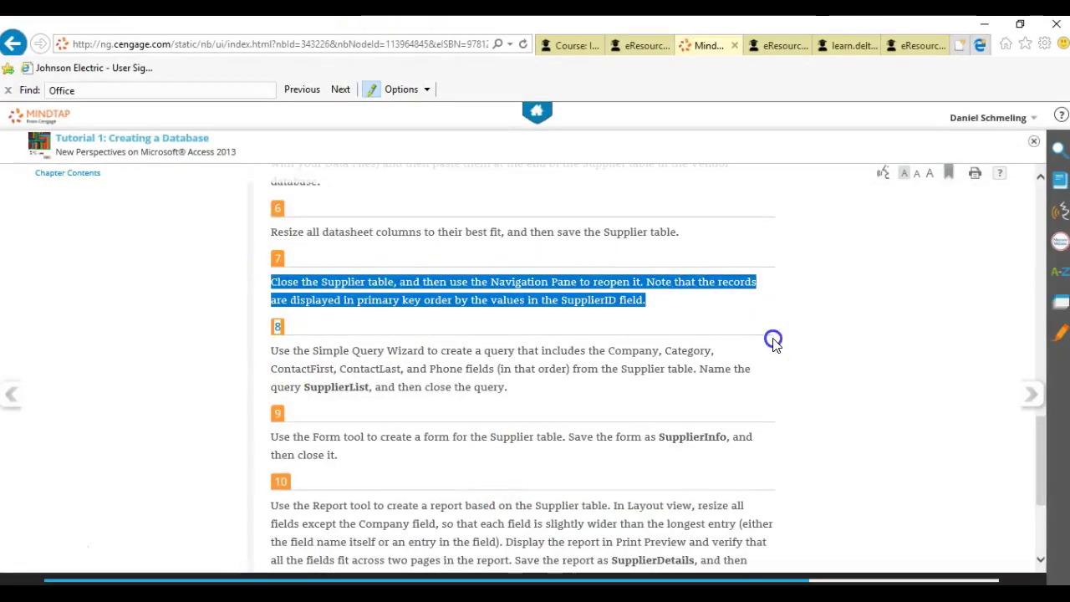
pyautogui.click(564, 366)
pyautogui.moveTo(271, 364); pyautogui.dragTo(477, 386)
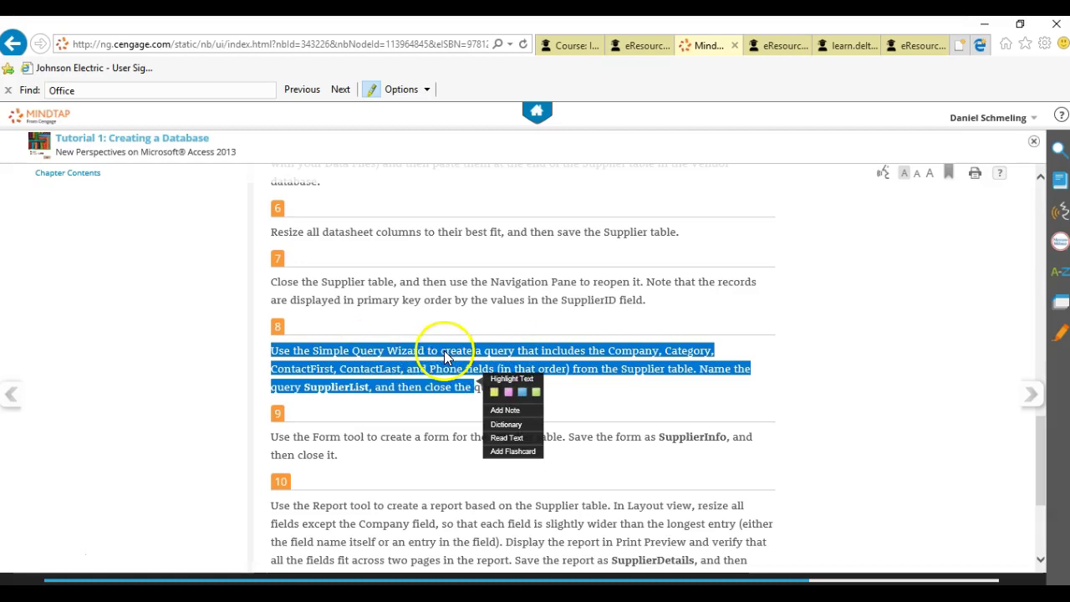
pyautogui.click(666, 371)
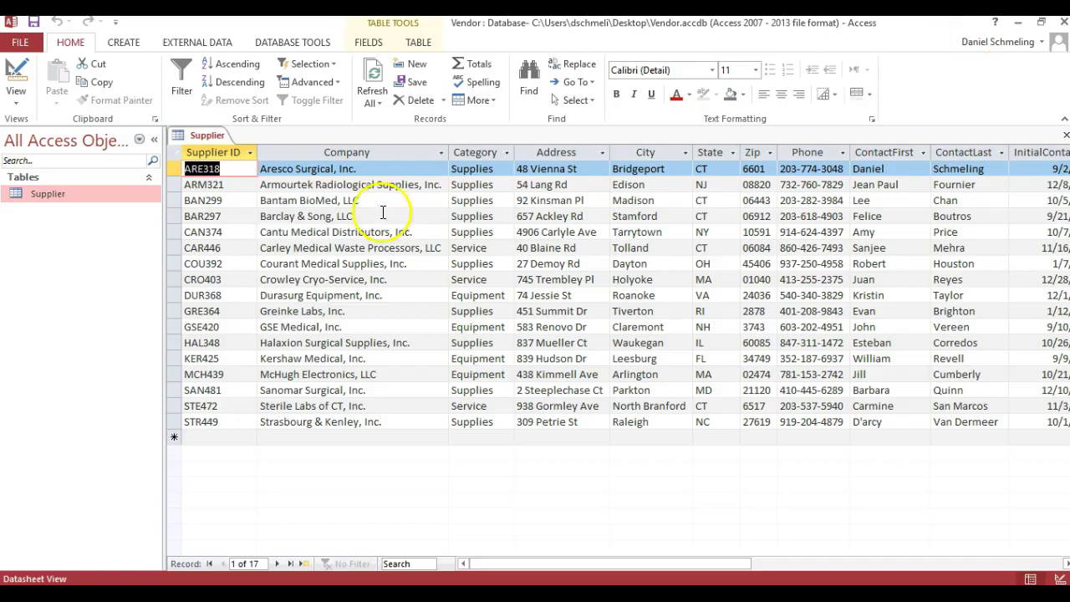
# Return to the Vendor database in Access and start a new query with the Simple Query Wizard
pyautogui.click(985, 24)
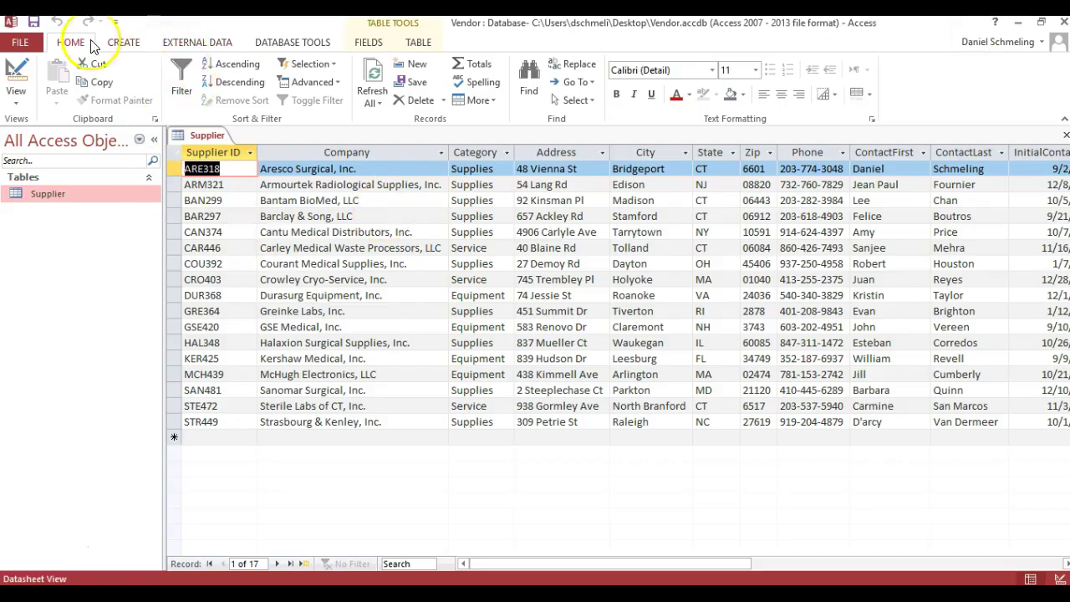
pyautogui.click(125, 42)
pyautogui.click(199, 90)
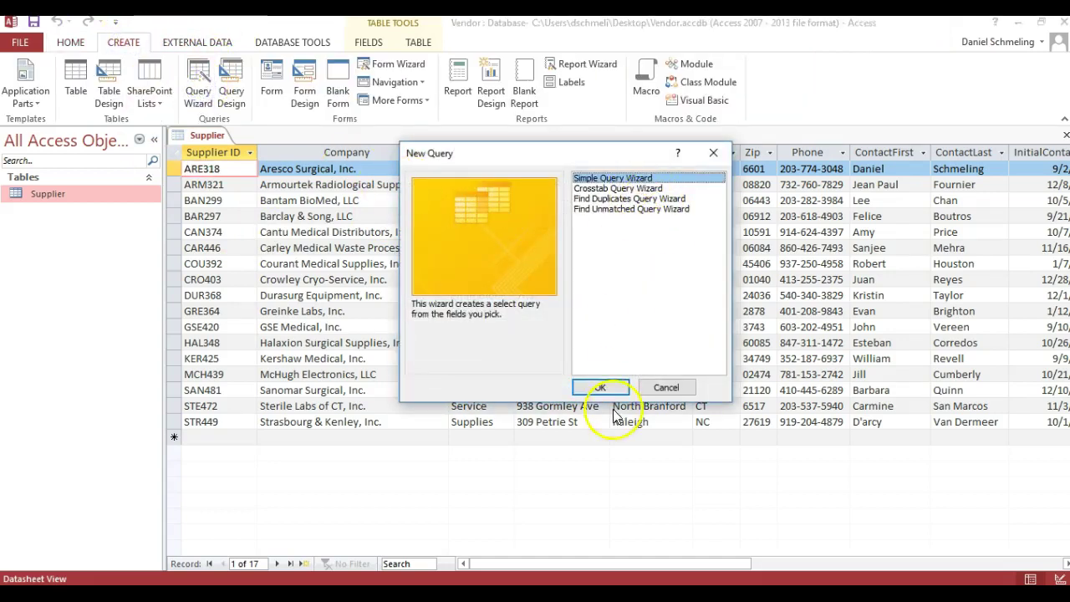
pyautogui.click(600, 387)
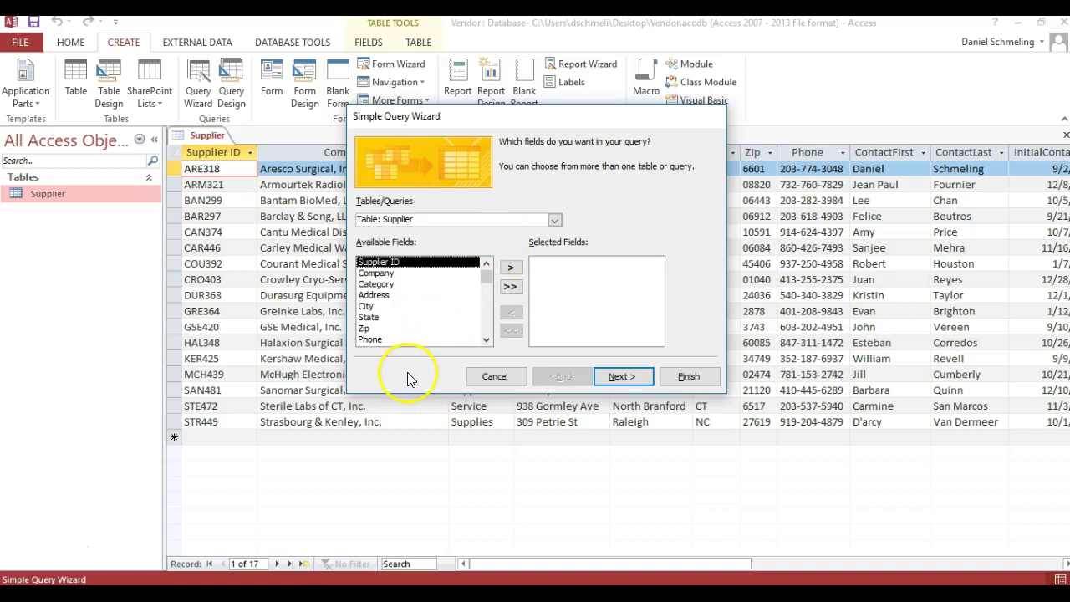
# Add the Supplier table's Company, Category, ContactFirst, ContactLast and Phone fields to the query, in that order
pyautogui.click(383, 273)
pyautogui.click(510, 267)
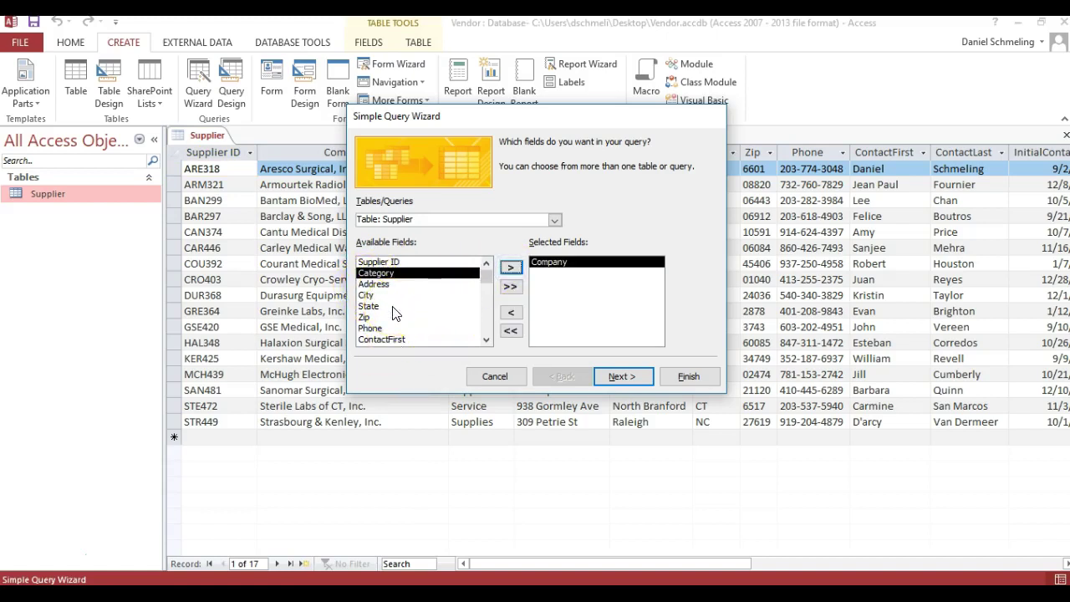
pyautogui.click(510, 268)
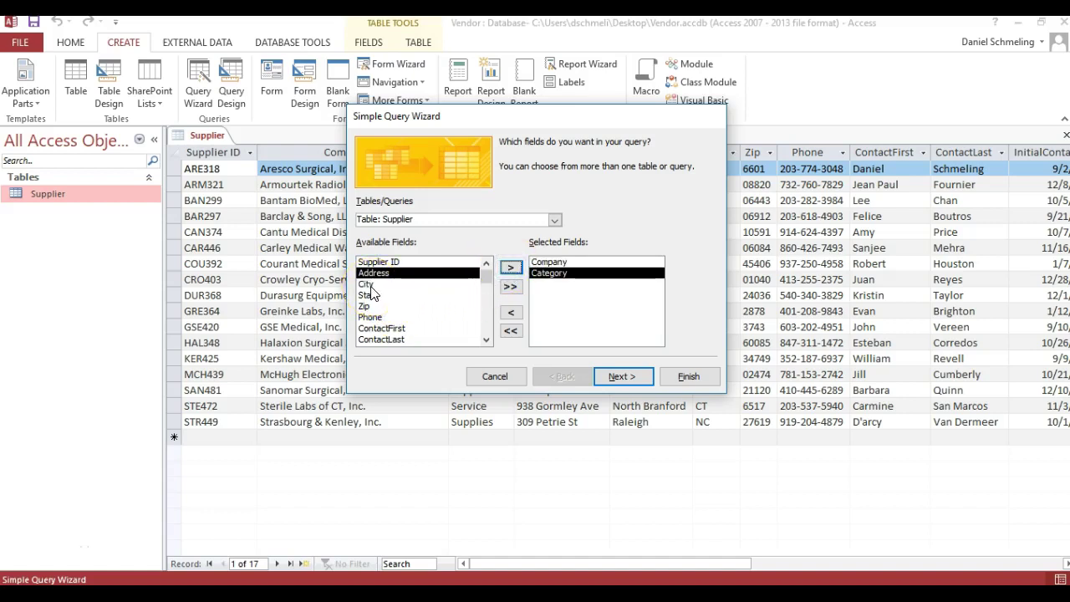
pyautogui.click(386, 328)
pyautogui.click(389, 341)
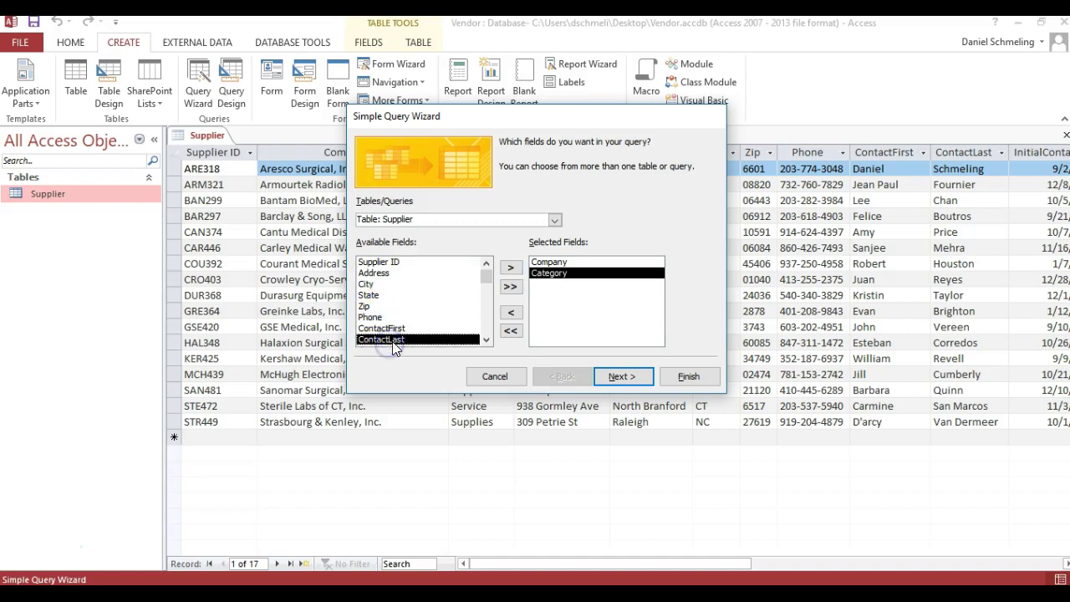
pyautogui.click(389, 329)
pyautogui.click(510, 267)
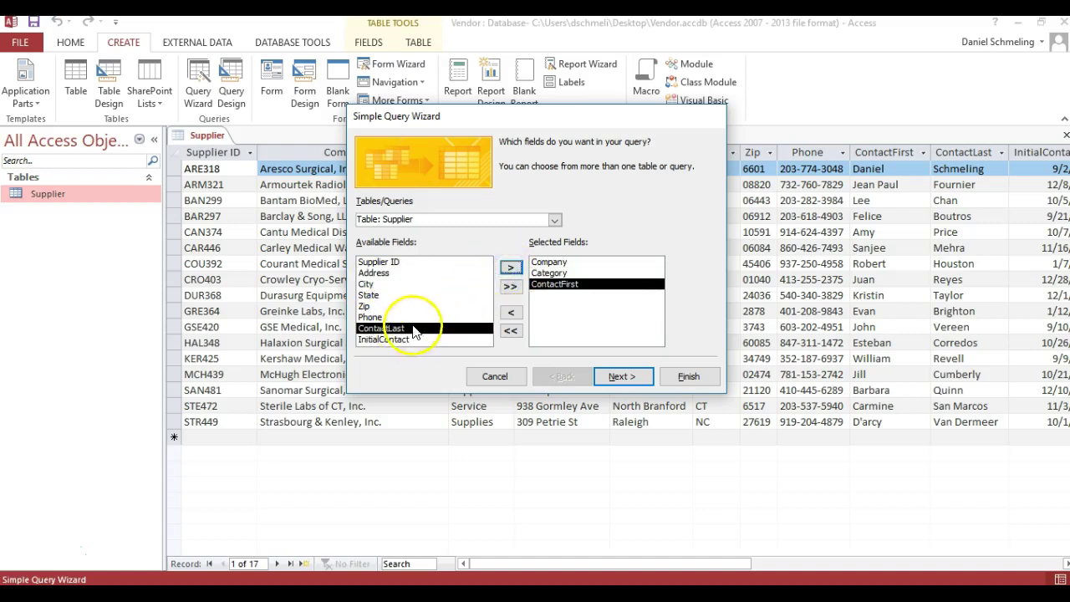
pyautogui.click(510, 268)
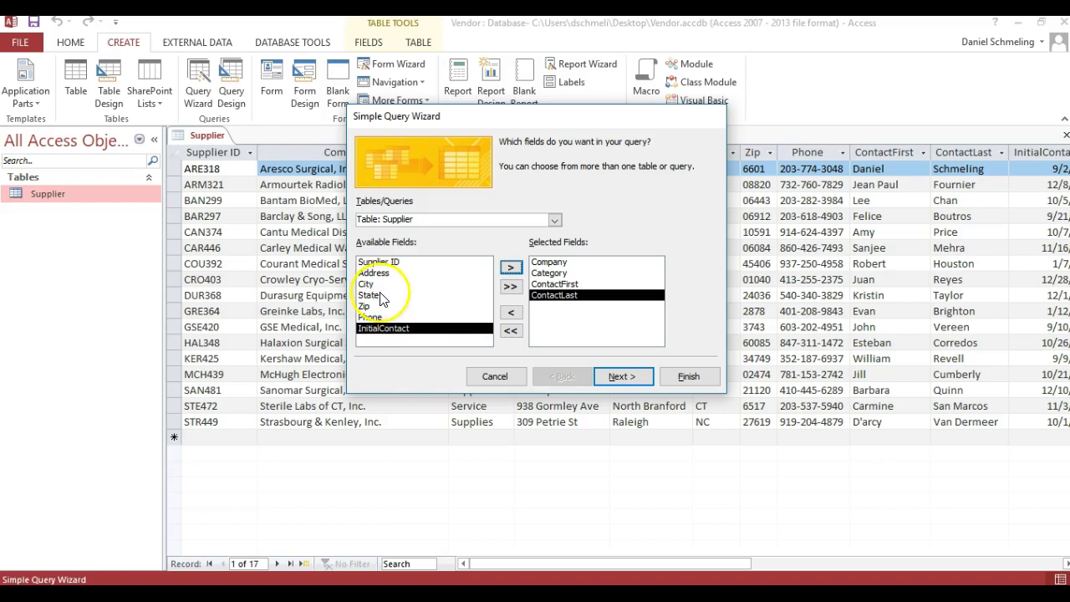
pyautogui.click(389, 317)
pyautogui.click(510, 267)
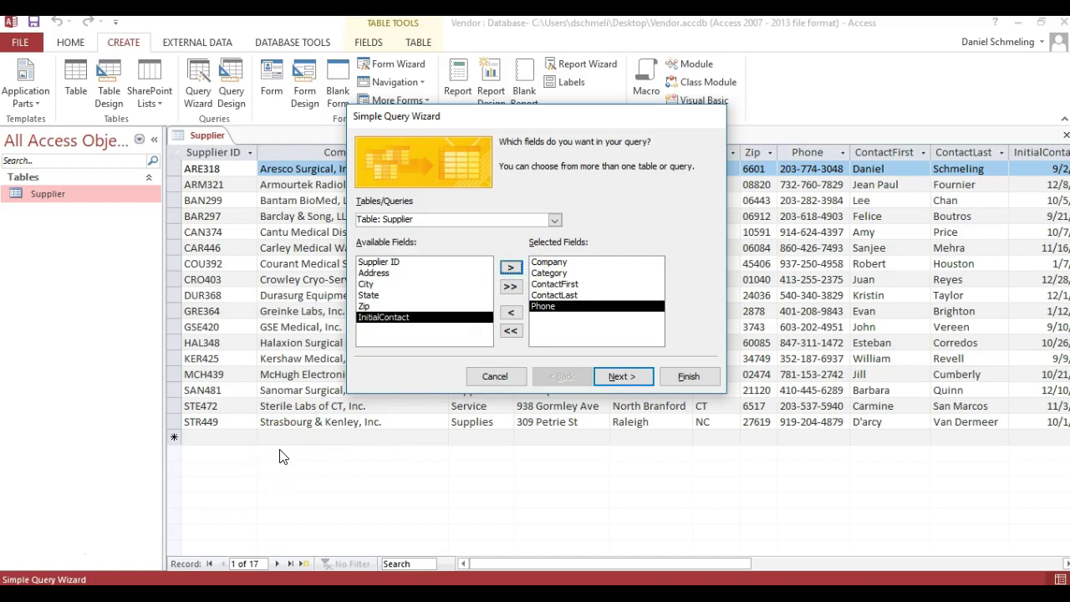
# Title the query SupplierList and finish the wizard so that the query opens to view its information
pyautogui.click(629, 374)
pyautogui.click(562, 158)
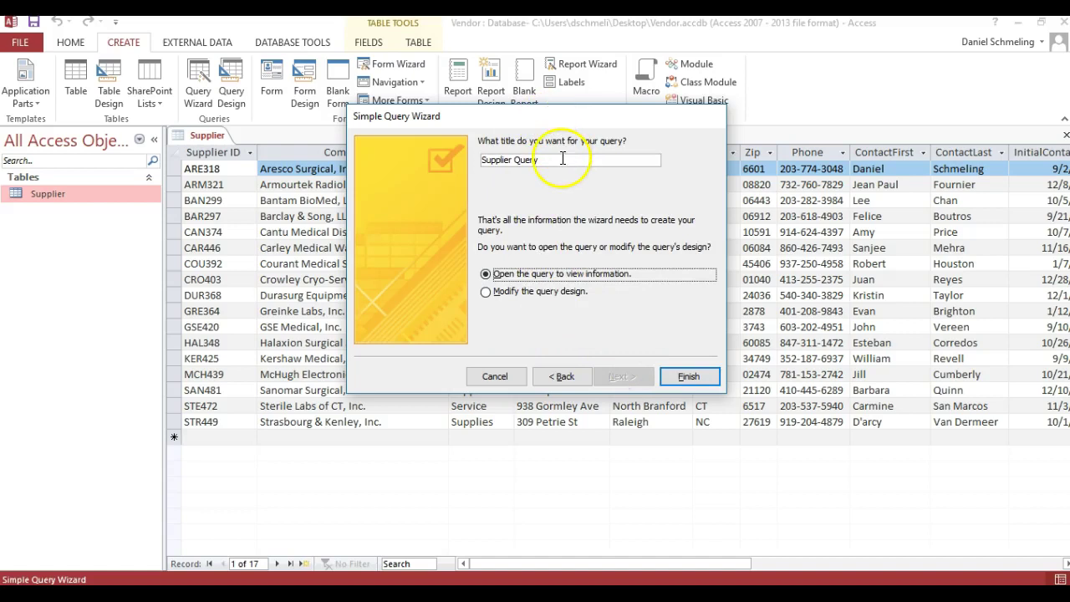
pyautogui.moveTo(545, 158); pyautogui.dragTo(445, 158)
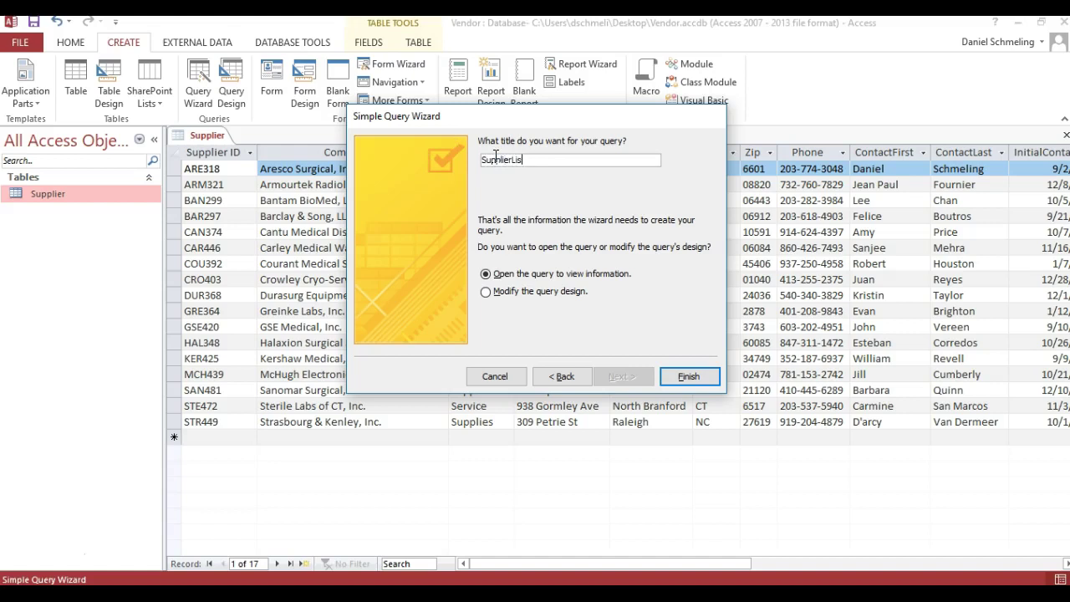
pyautogui.click(680, 377)
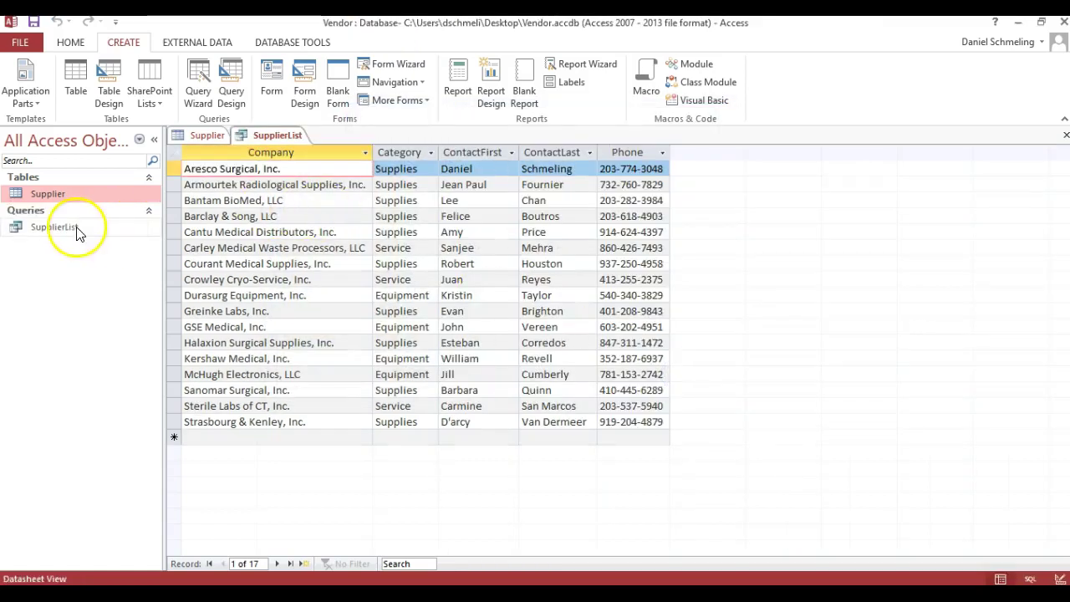
# Open the SupplierList query from the list of database objects to check its records
pyautogui.click(75, 227)
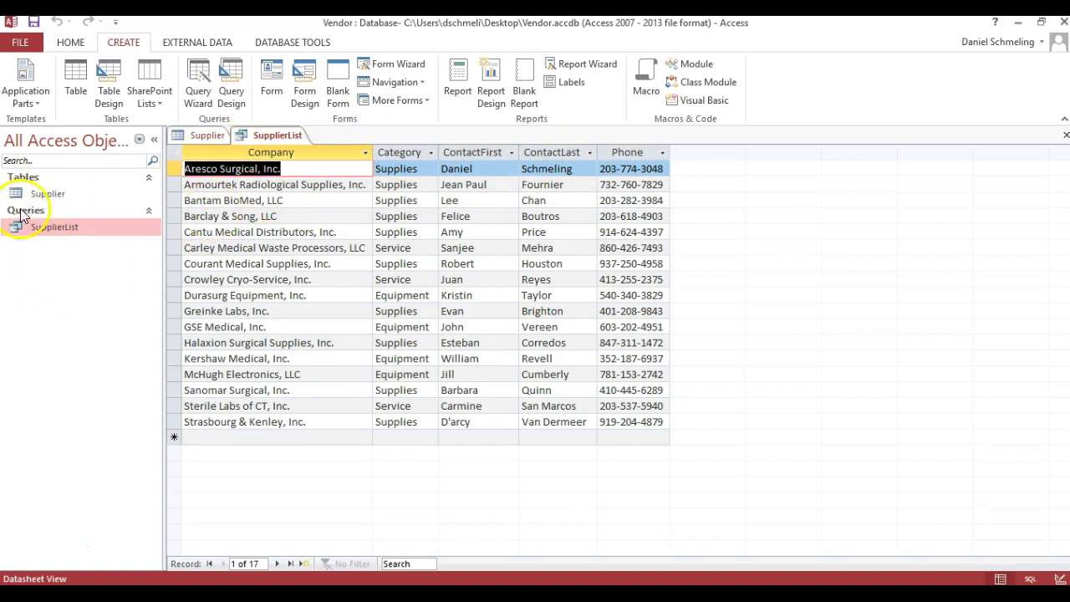
pyautogui.click(45, 230)
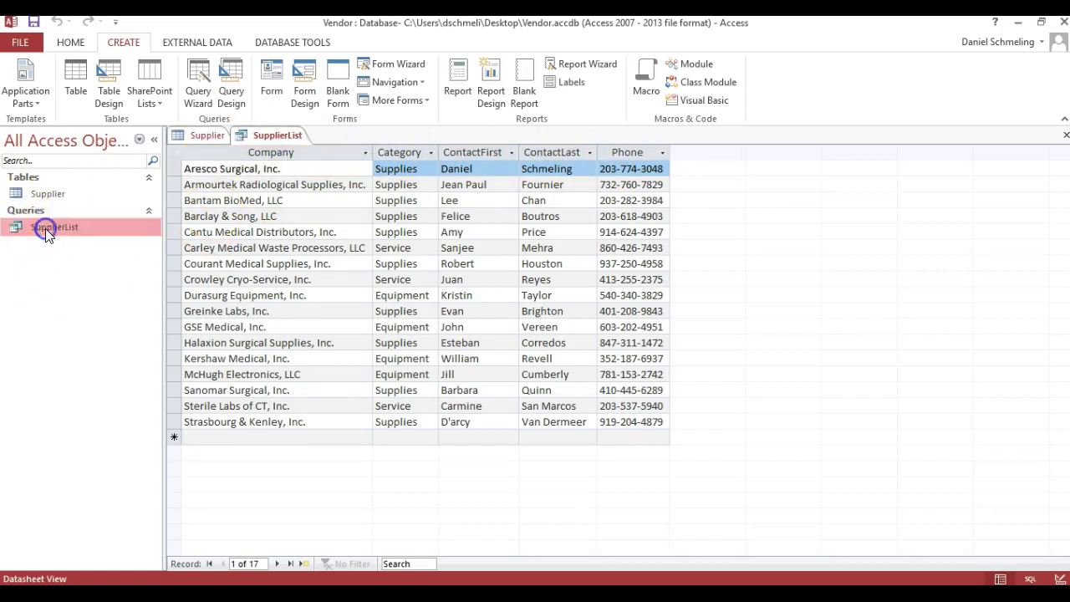
pyautogui.doubleClick(45, 228)
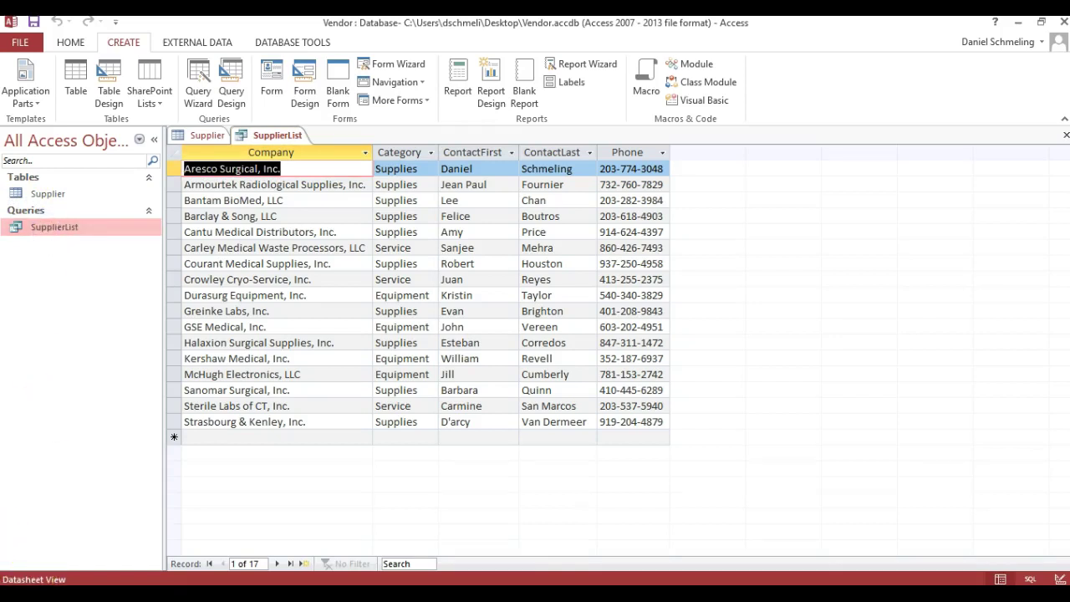
# Switch to the MindTap page in the browser, read instruction 9 on the supplier form, and return to the Vendor database in Access
pyautogui.click(351, 596)
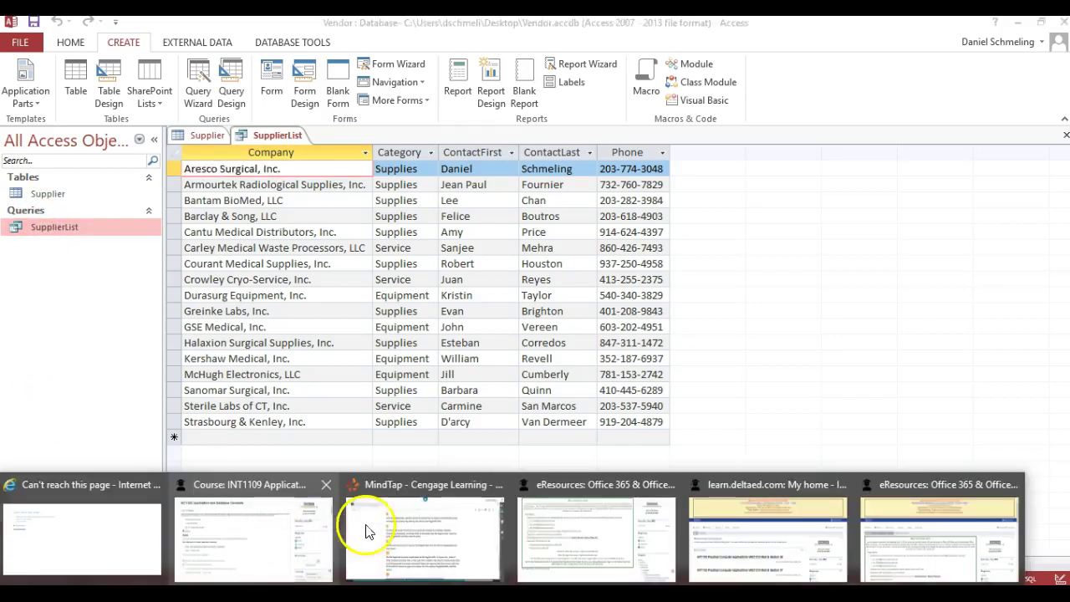
pyautogui.click(477, 560)
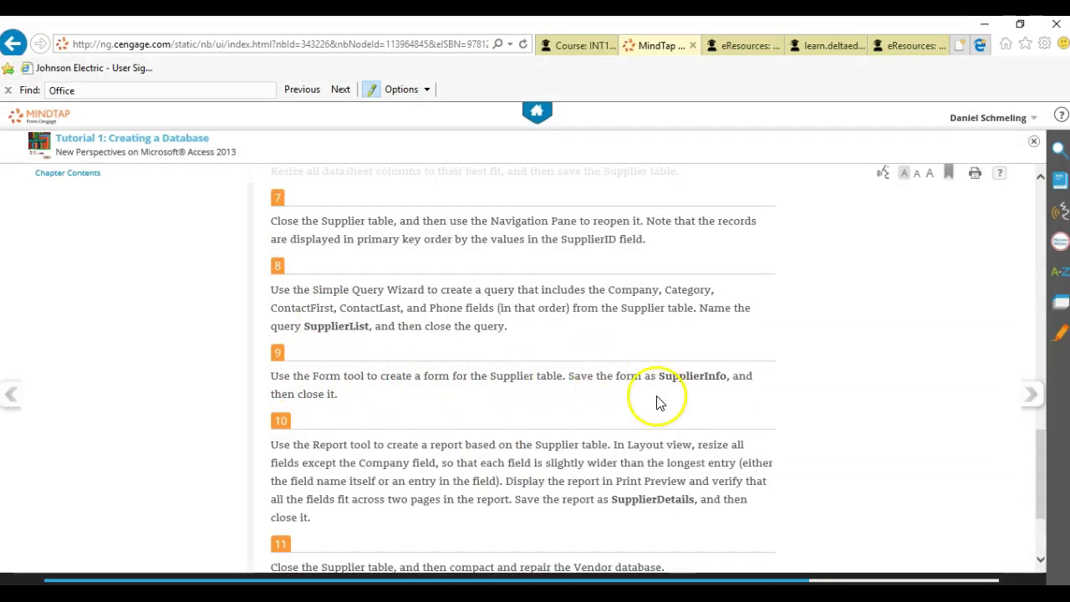
pyautogui.click(984, 23)
# Create a columnar form with the Form Wizard from all fields of the Supplier table, titled SupplierInfo
pyautogui.click(123, 40)
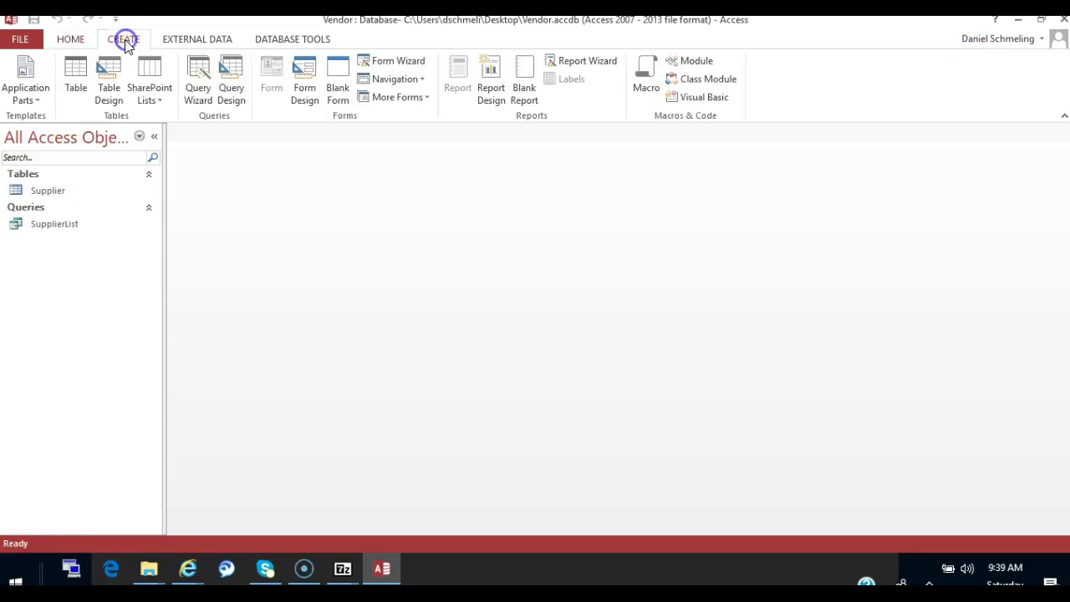
pyautogui.click(387, 61)
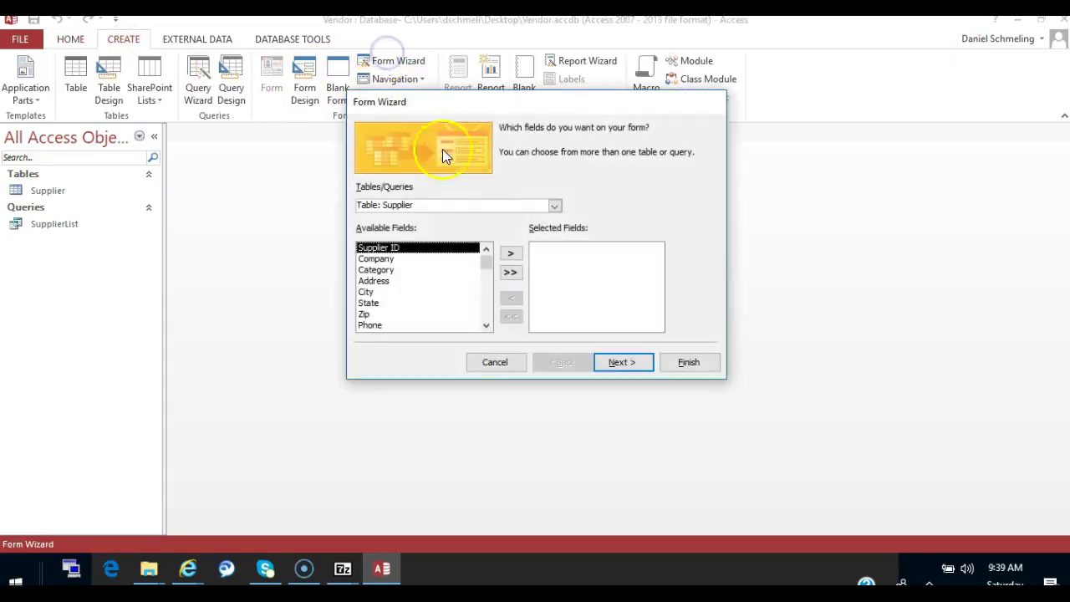
pyautogui.click(510, 272)
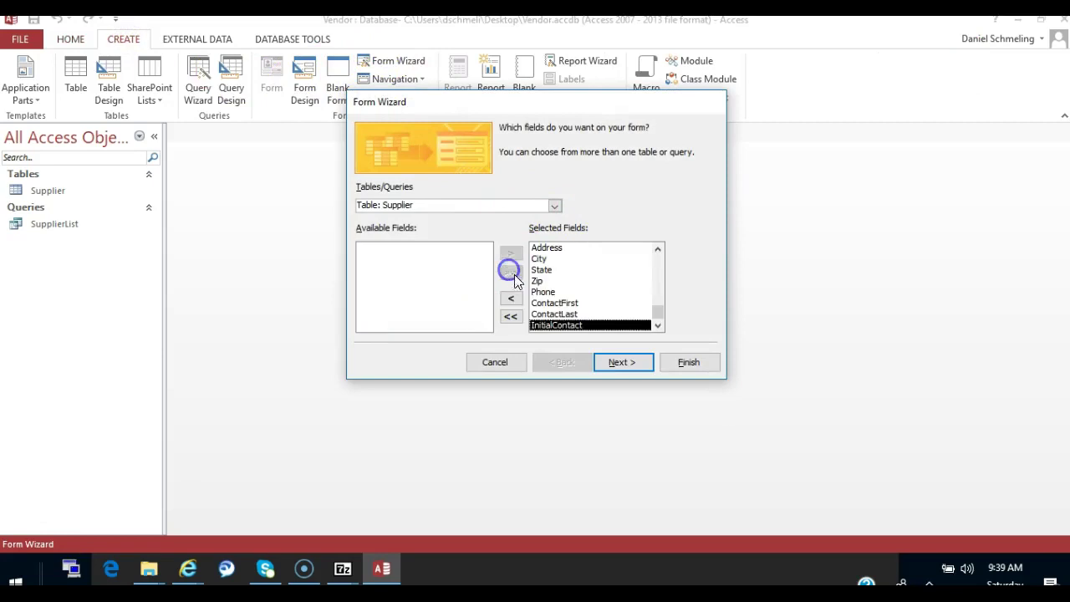
pyautogui.click(614, 363)
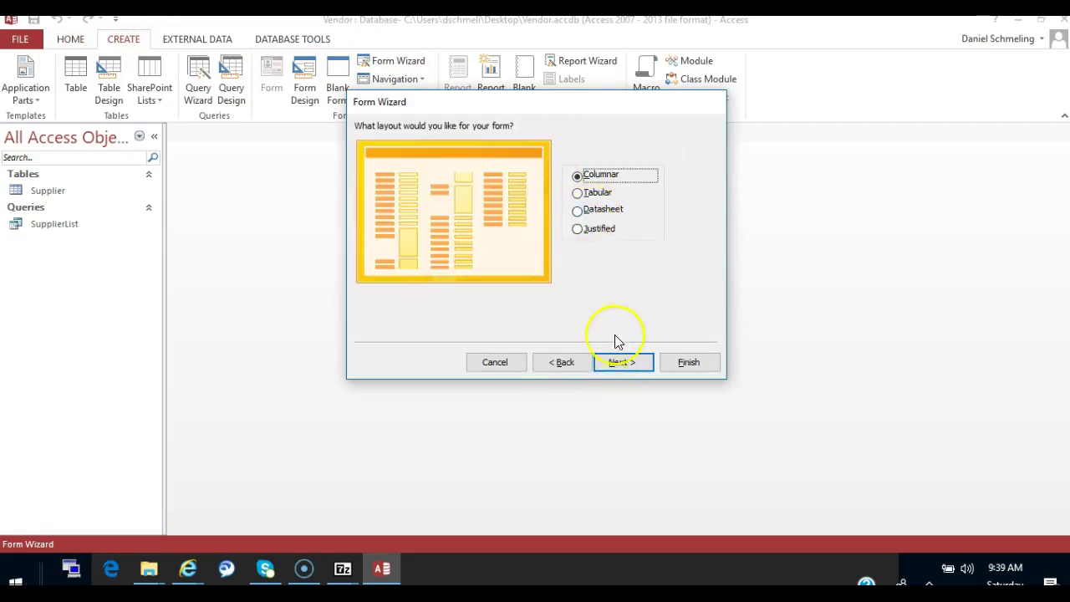
pyautogui.click(623, 362)
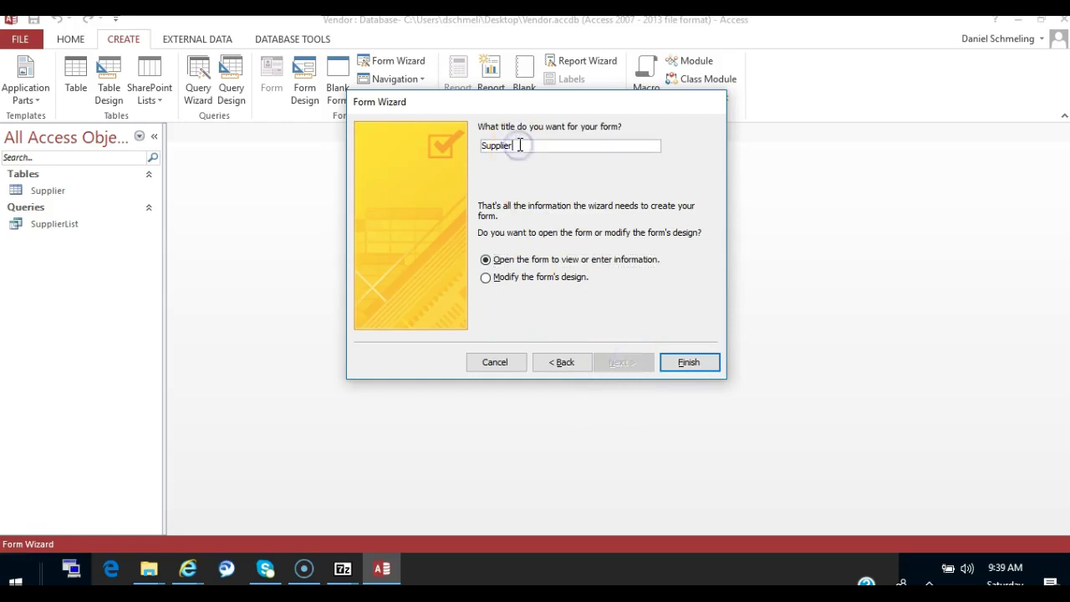
pyautogui.press('Return')
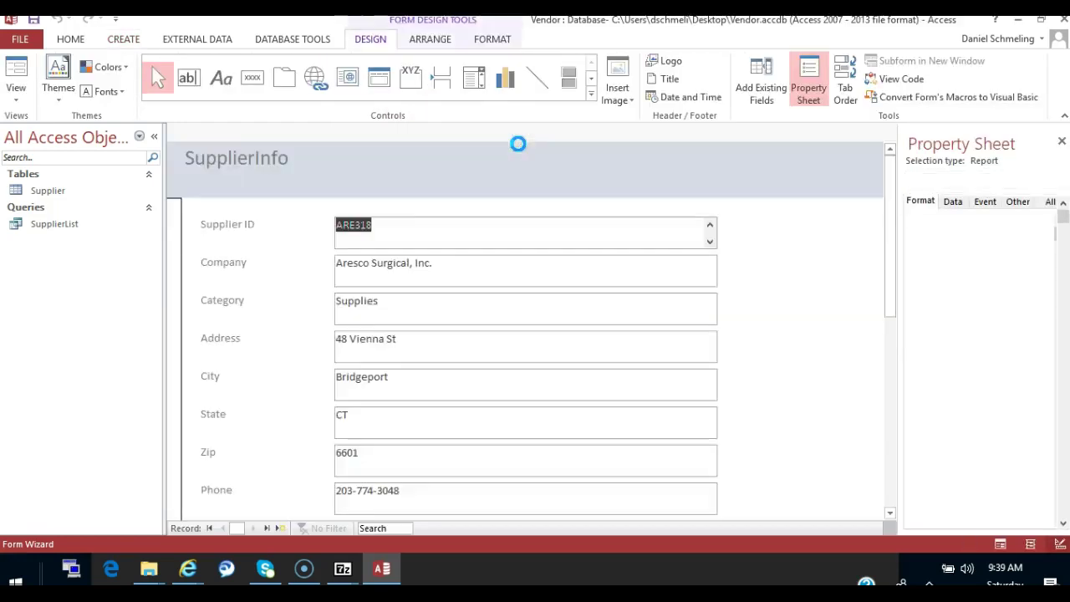
# Open the SupplierInfo form from the list of database objects and look over its fields for the first supplier record
pyautogui.scroll(-1, 418, 238)
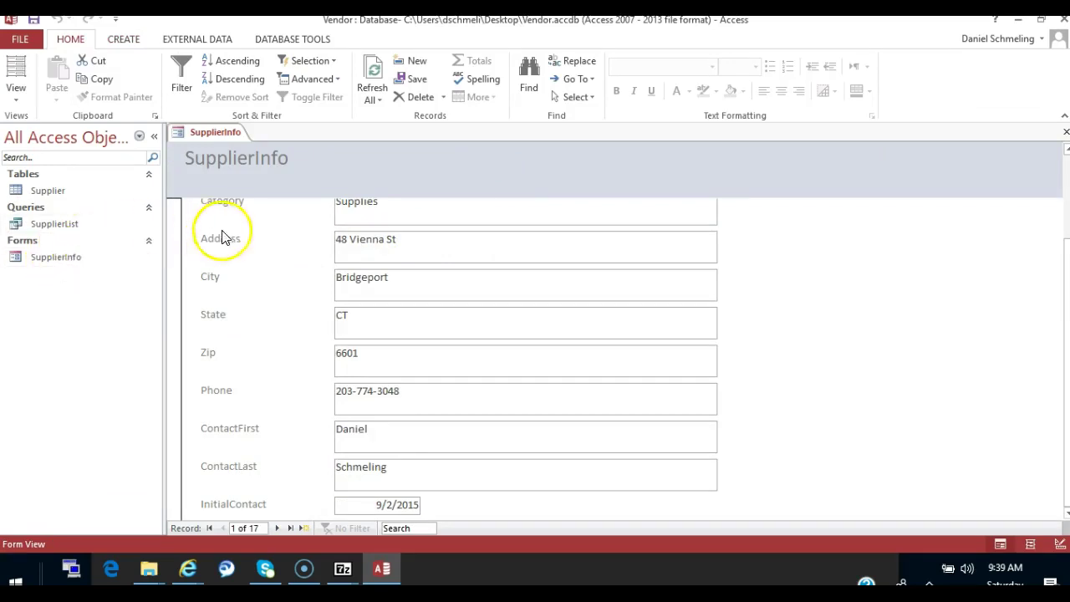
pyautogui.doubleClick(60, 259)
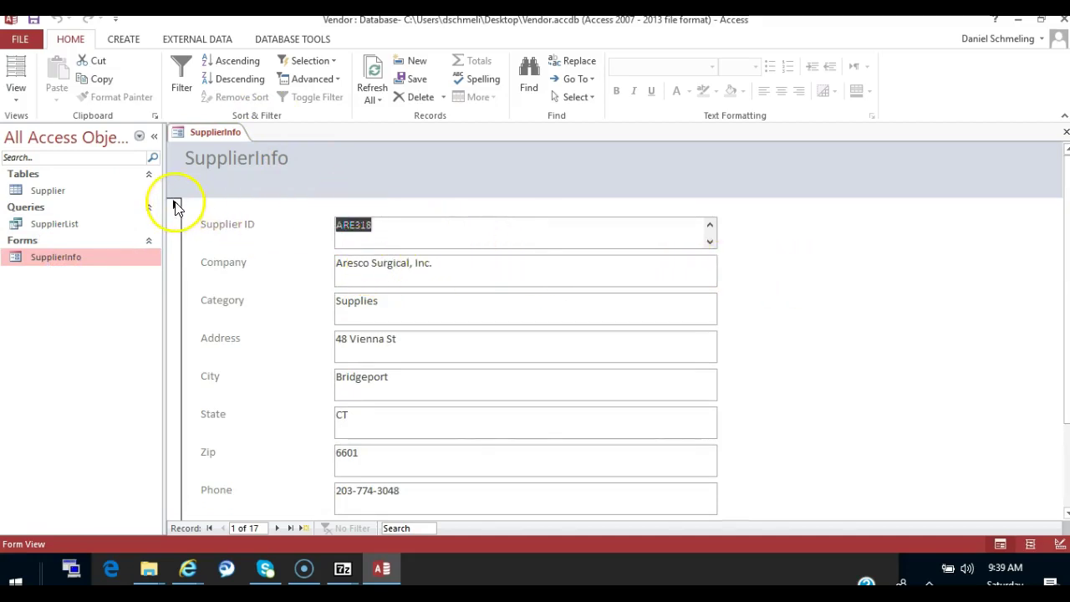
pyautogui.click(378, 256)
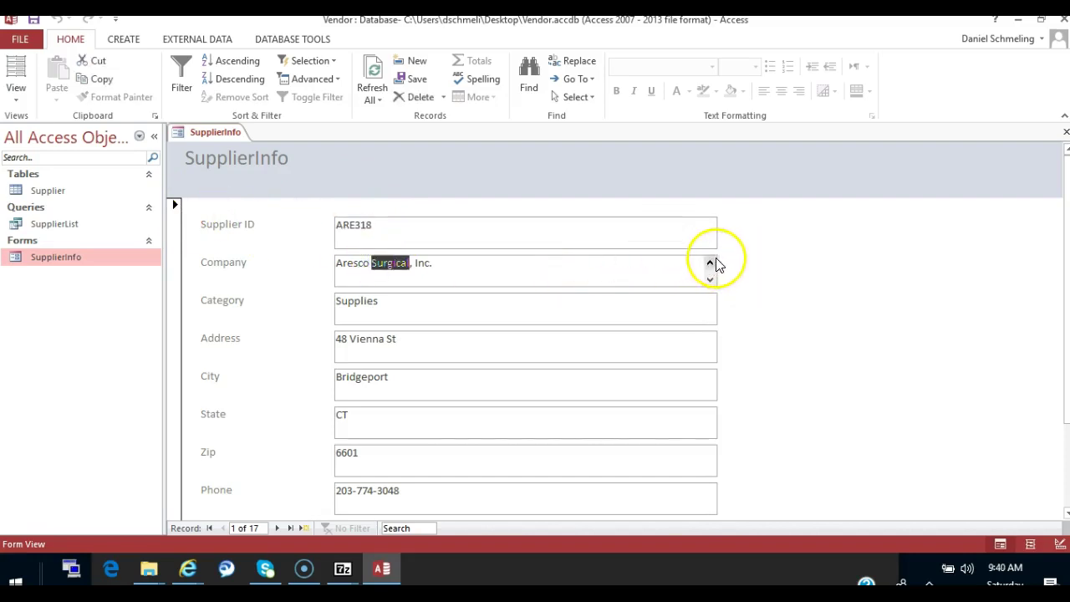
pyautogui.click(247, 266)
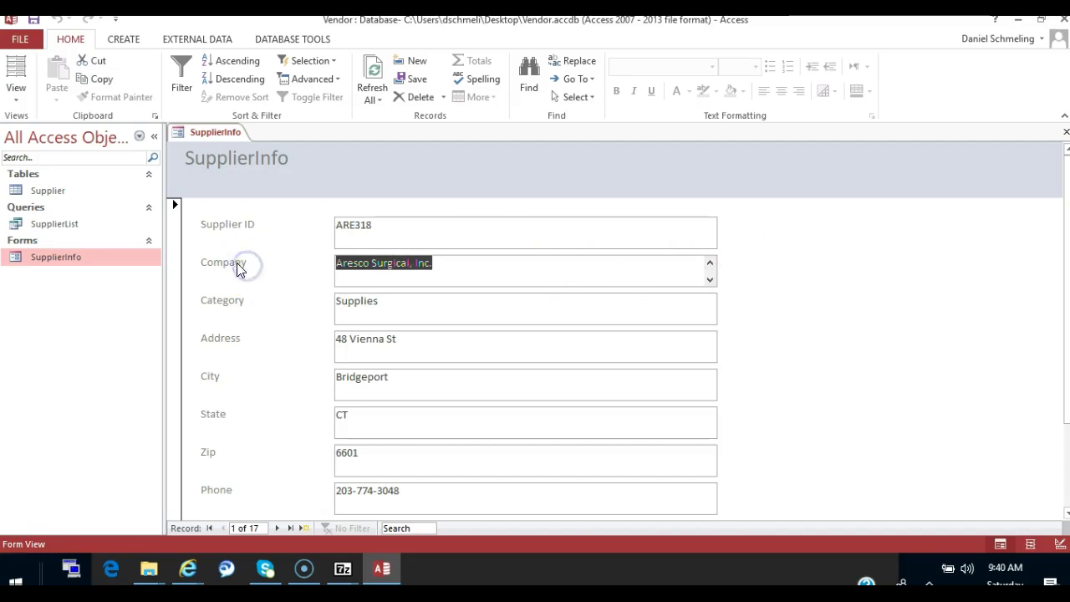
pyautogui.scroll(-3, 231, 222)
pyautogui.scroll(3, 255, 351)
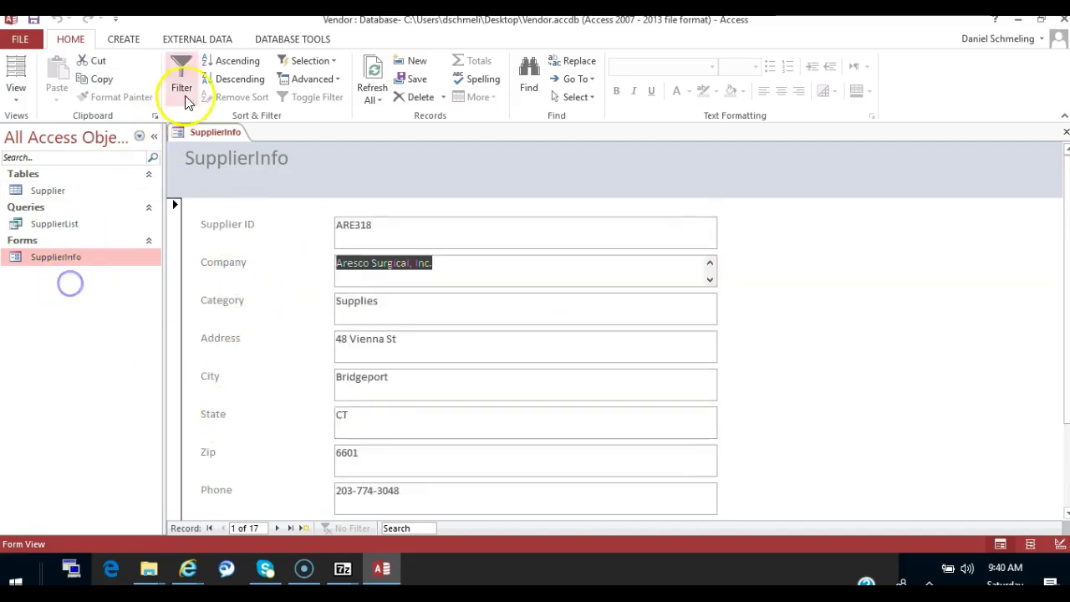
# Switch to the MindTap page, read instruction 10 on the supplier report, and return to the Vendor database in Access
pyautogui.click(136, 42)
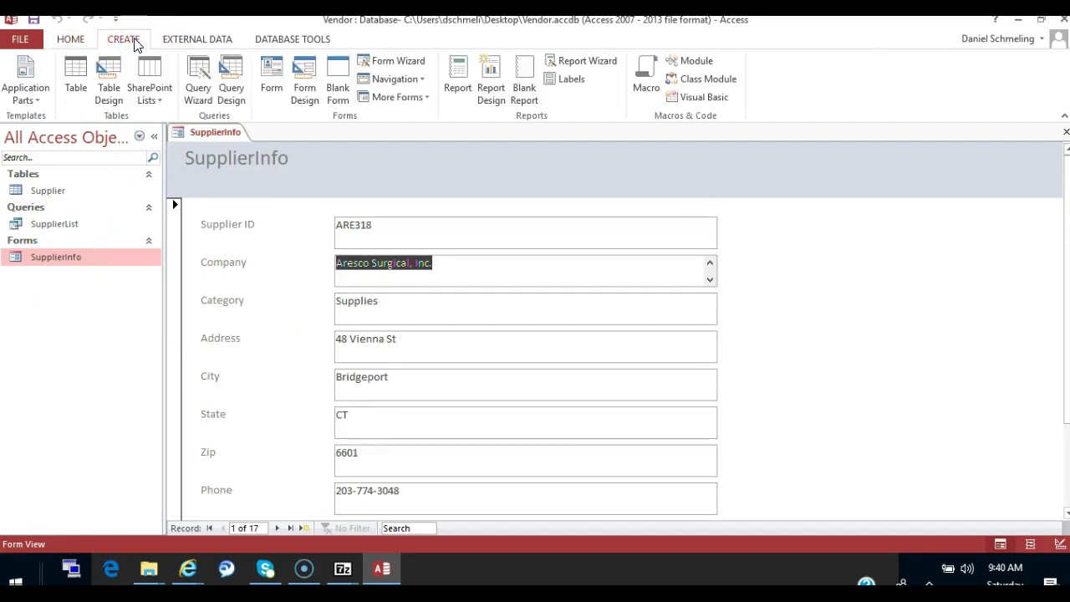
pyautogui.click(190, 566)
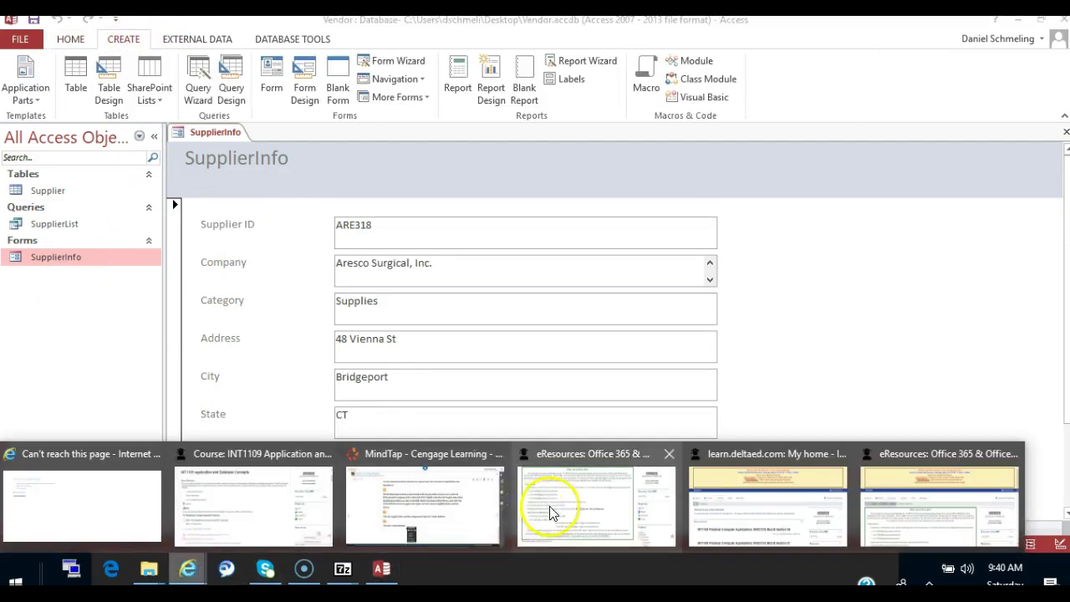
pyautogui.click(473, 482)
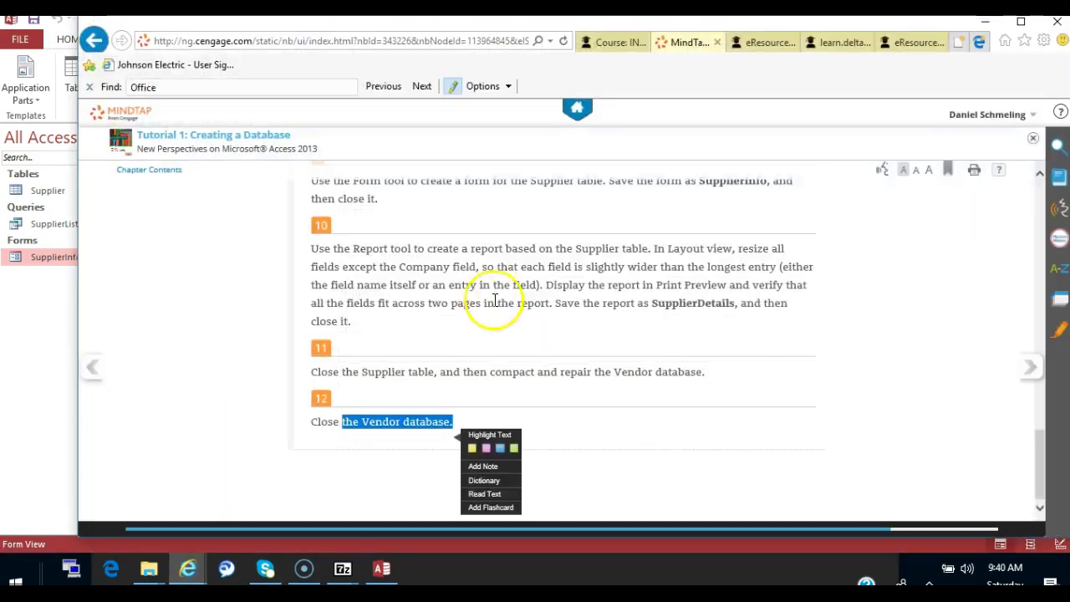
pyautogui.click(988, 23)
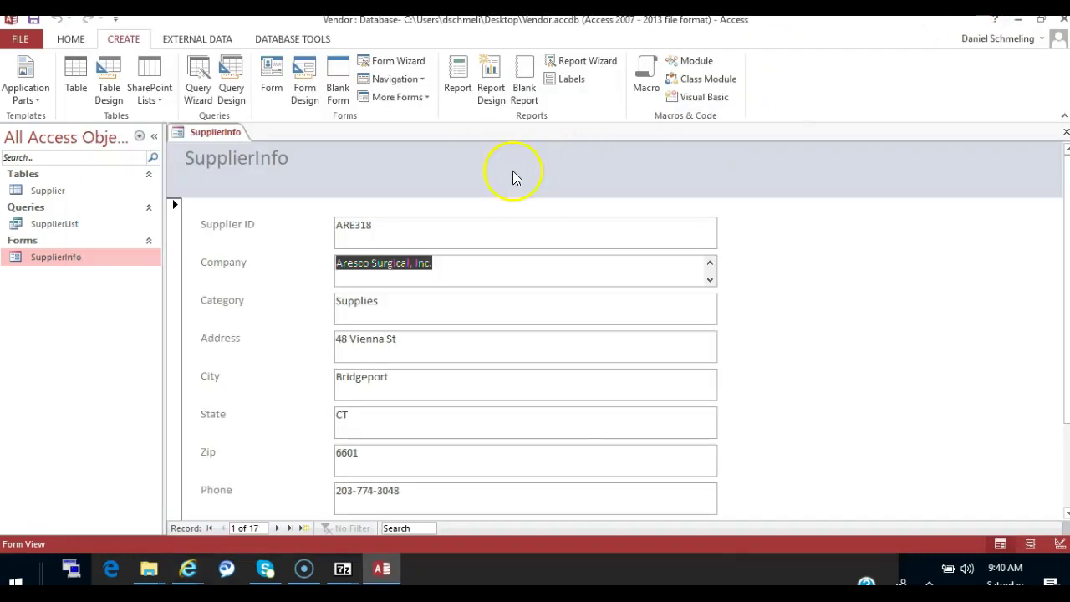
pyautogui.click(583, 63)
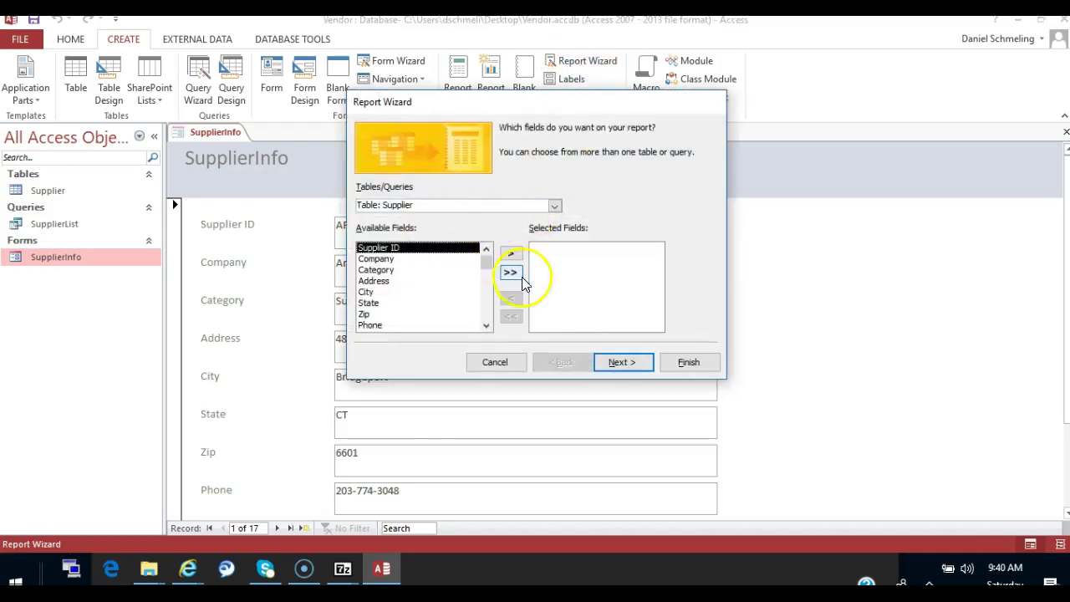
pyautogui.click(465, 260)
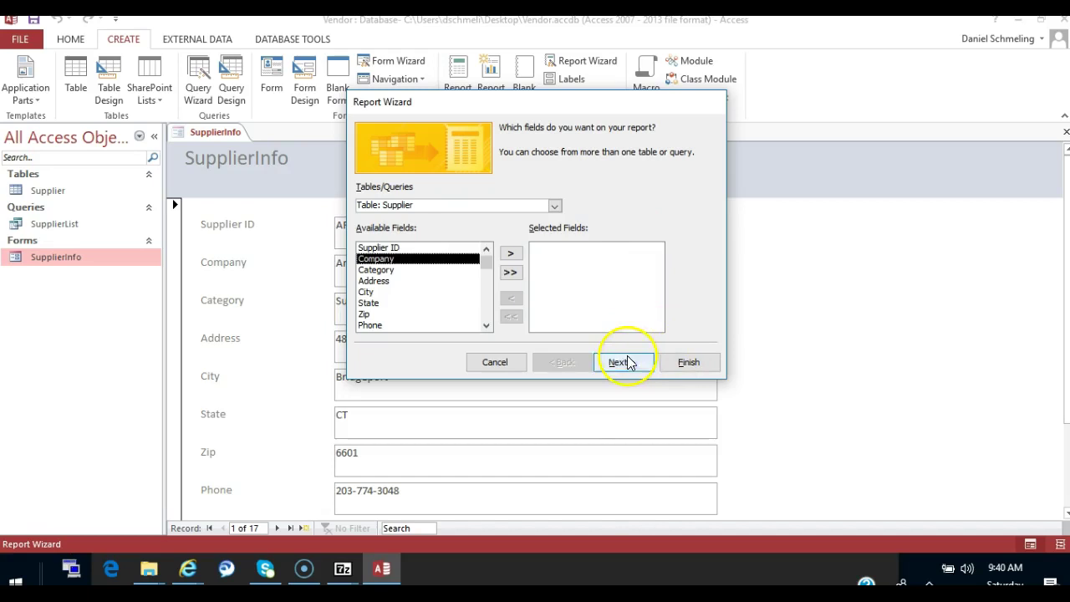
pyautogui.click(502, 369)
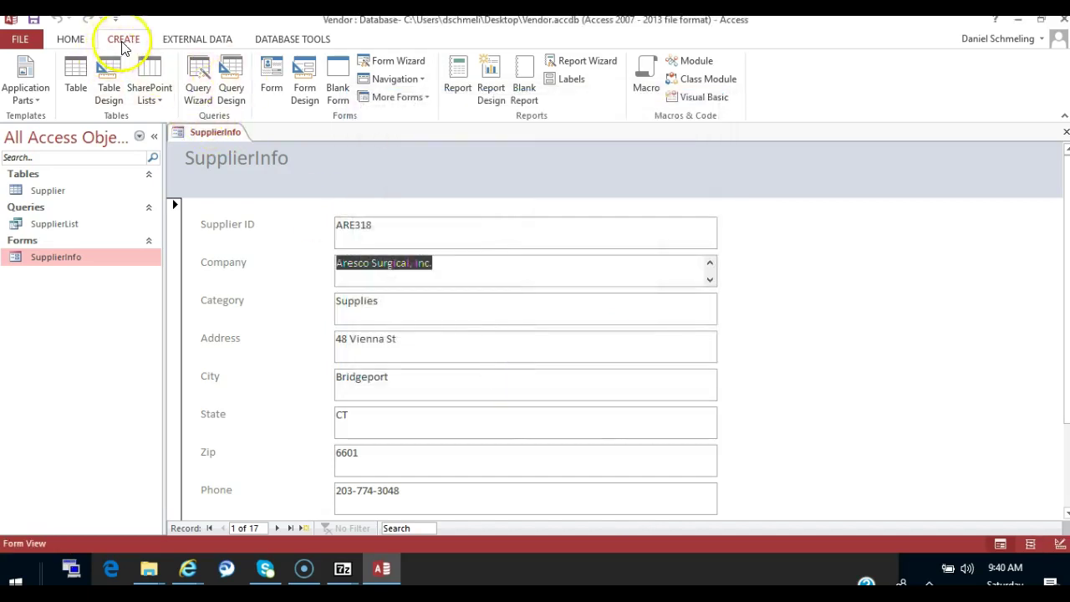
# Create a report with the Report Wizard from all Supplier table fields, without grouping or sorting, titled Supplier, and preview it
pyautogui.click(584, 64)
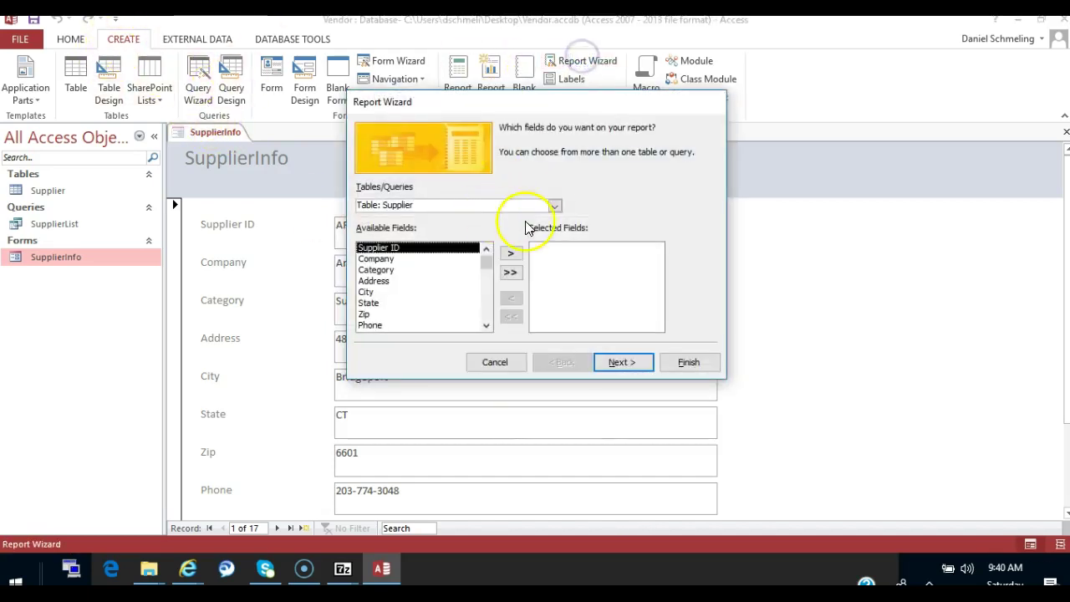
pyautogui.click(510, 271)
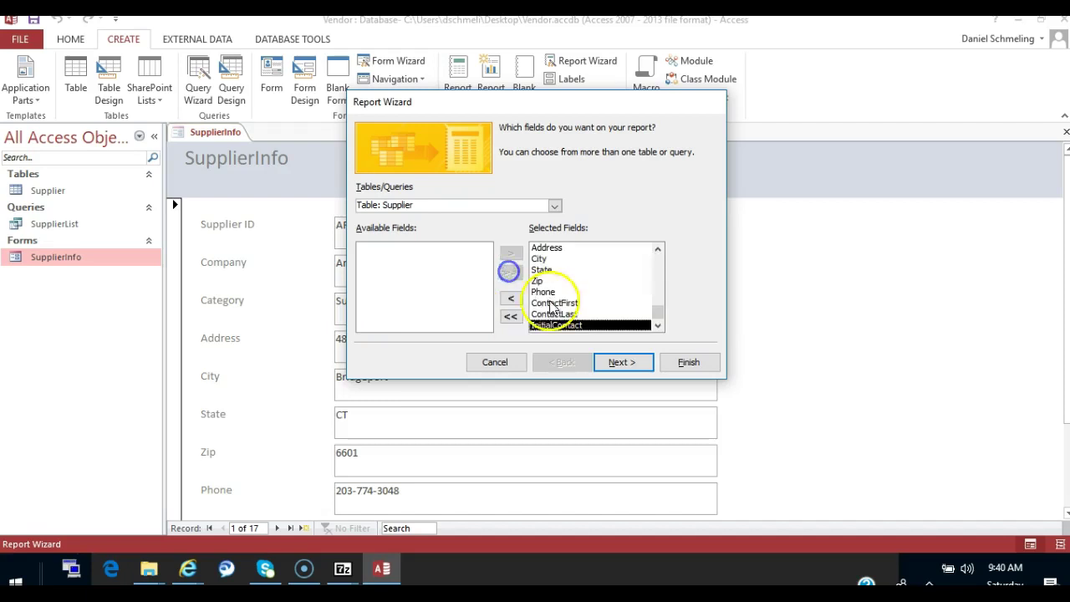
pyautogui.click(610, 366)
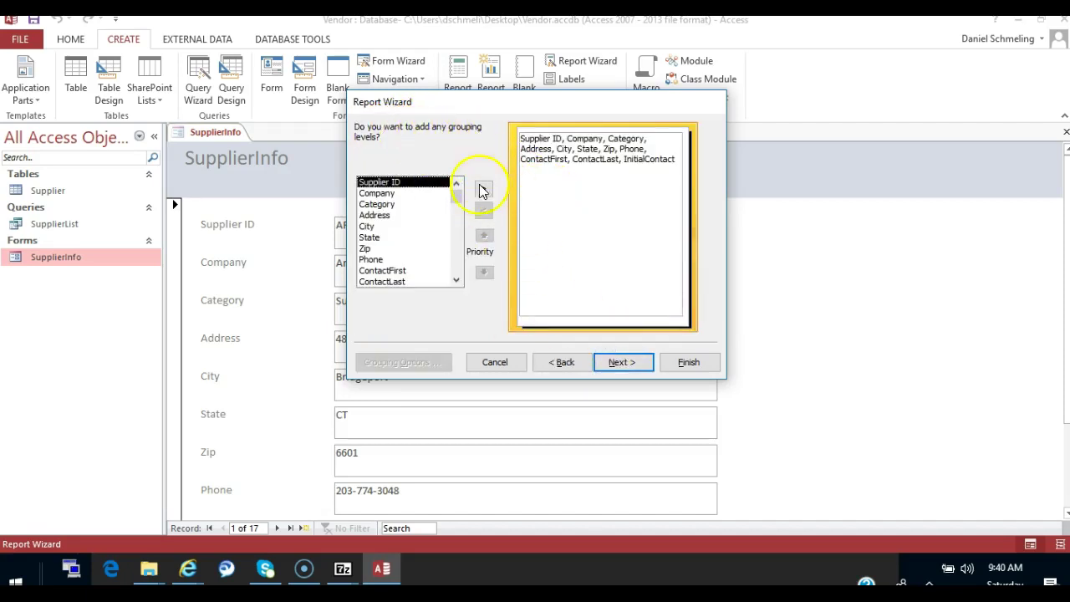
pyautogui.click(619, 366)
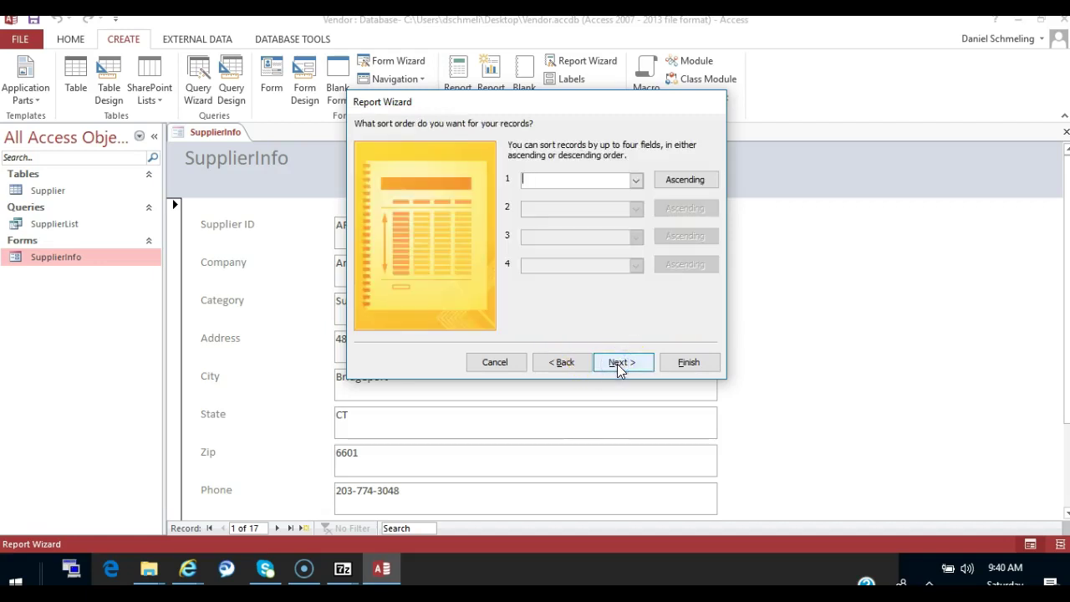
pyautogui.click(619, 364)
pyautogui.click(620, 367)
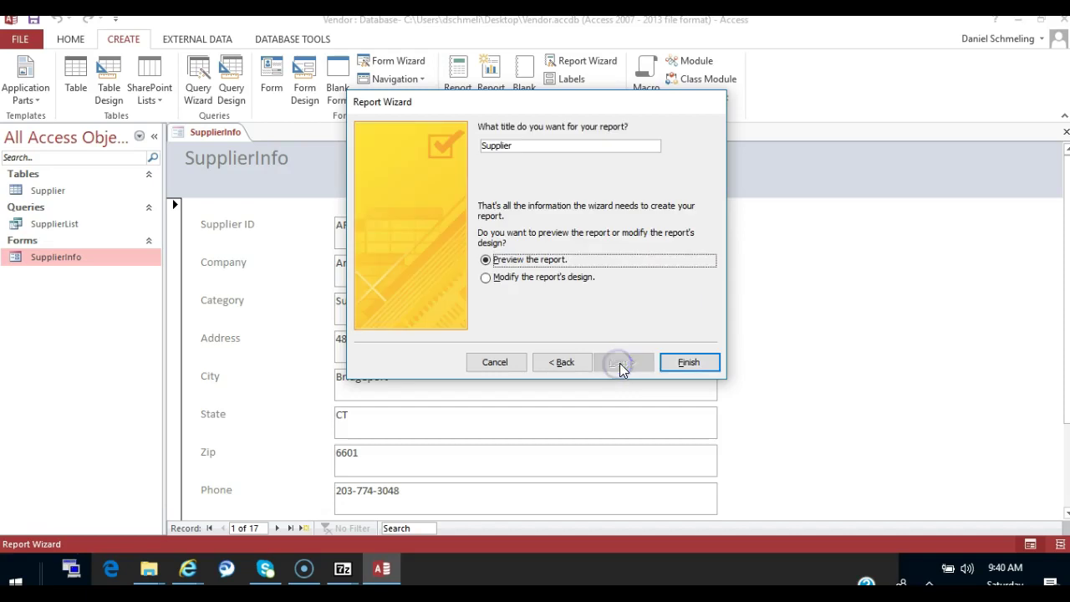
pyautogui.click(684, 362)
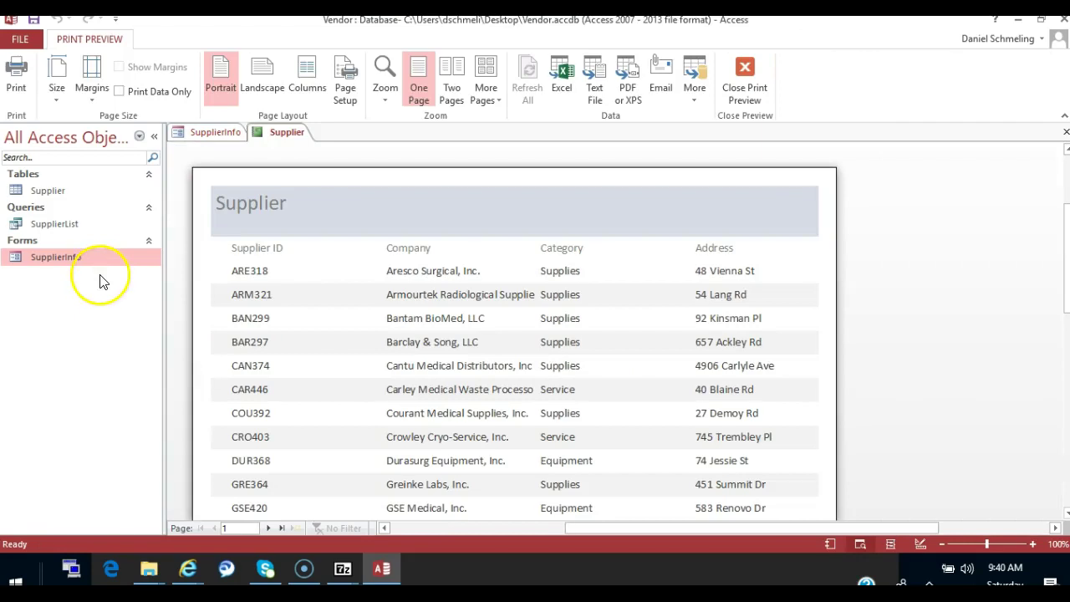
# Select the Supplier report among the database objects and zoom its print preview out to the whole page
pyautogui.click(38, 290)
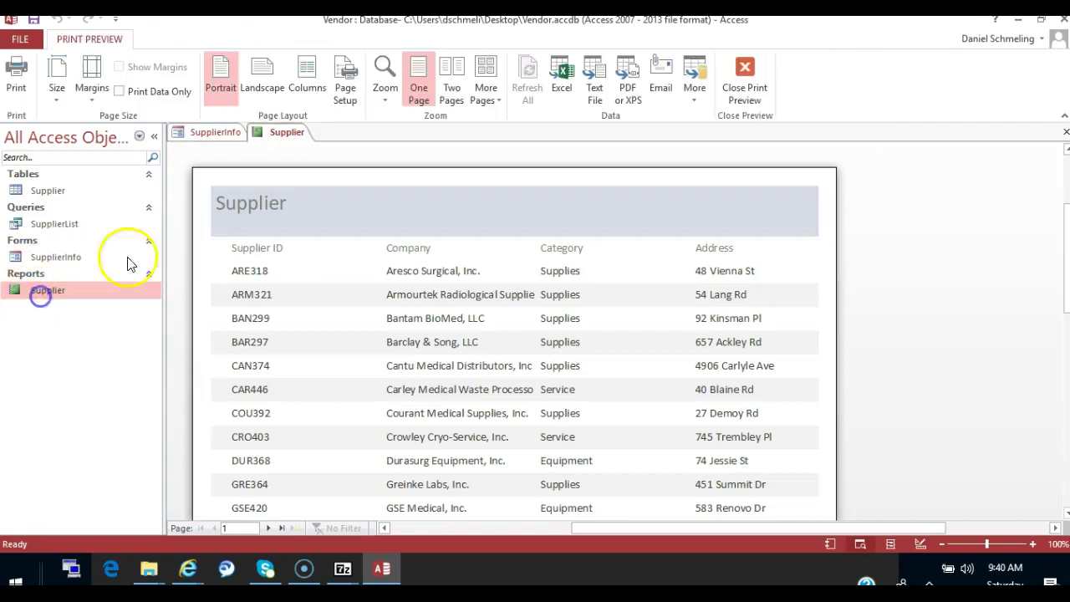
pyautogui.click(105, 290)
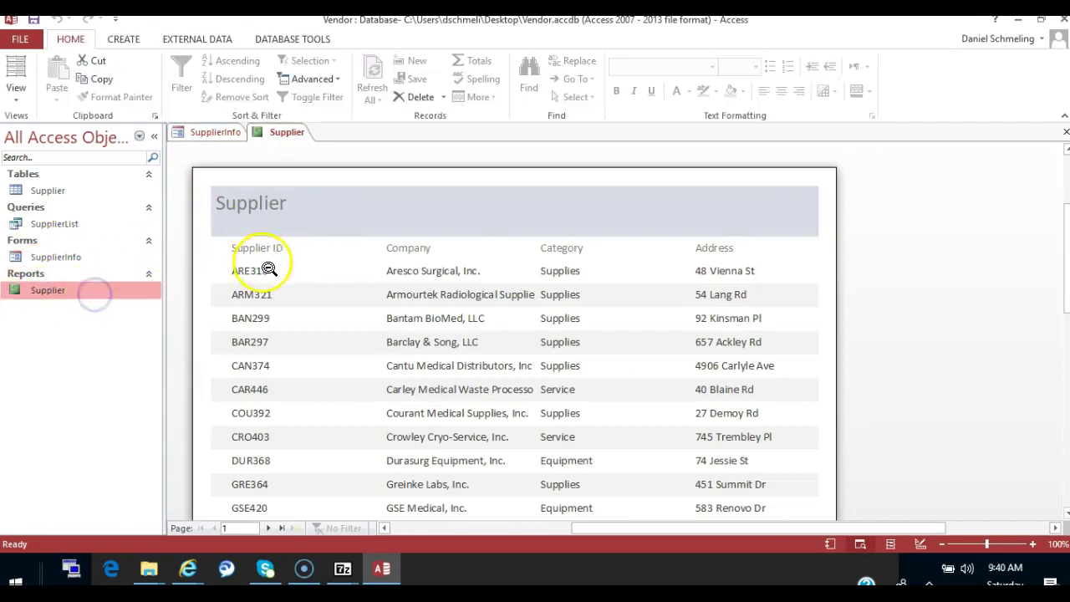
pyautogui.click(263, 263)
pyautogui.click(491, 195)
pyautogui.click(491, 195)
# Open the Supplier report in Design View and narrow the Supplier ID text box in the Detail section to 1.625"
pyautogui.click(29, 297)
pyautogui.rightClick(29, 299)
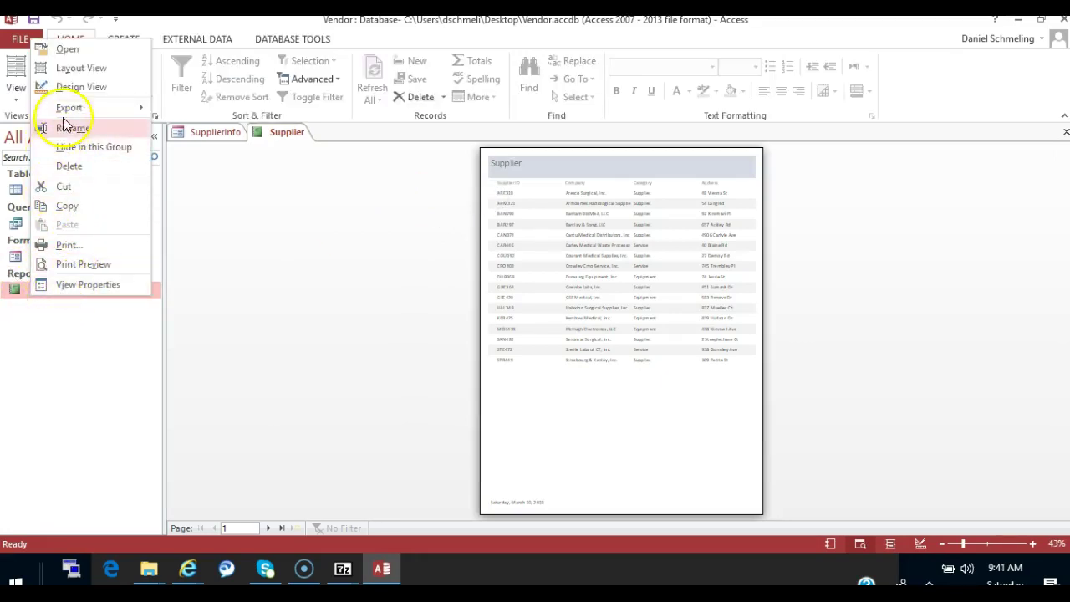
pyautogui.click(67, 88)
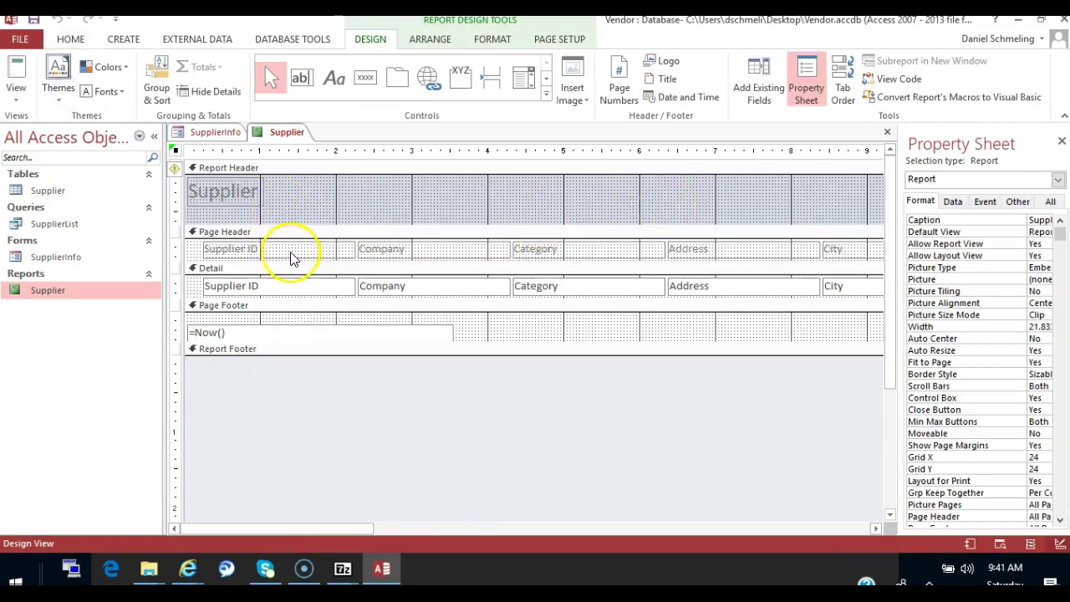
pyautogui.click(354, 285)
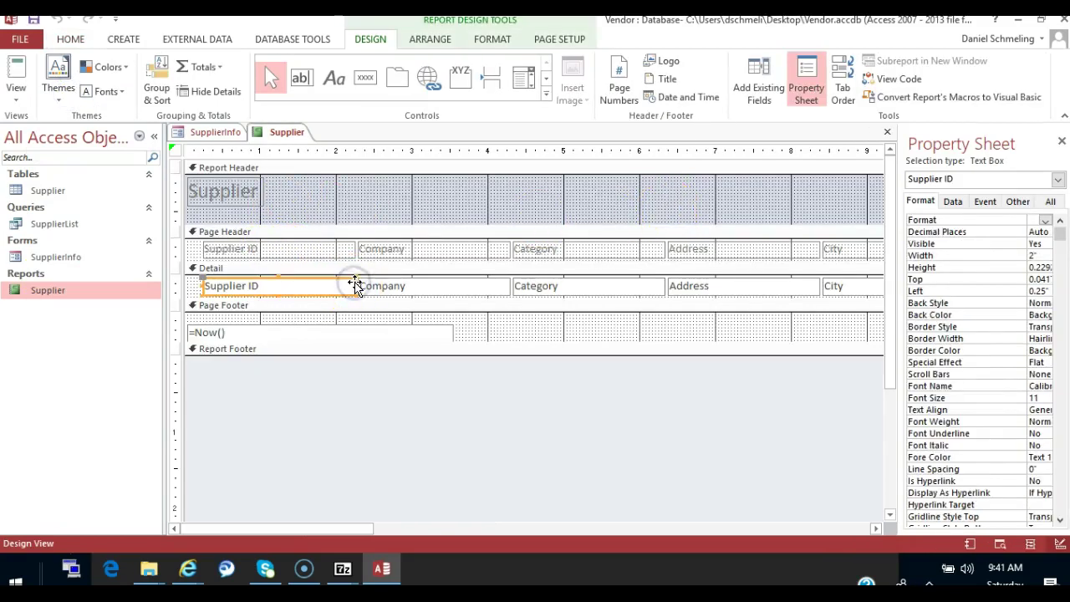
pyautogui.moveTo(354, 286); pyautogui.dragTo(328, 285)
# Show the Supplier report in Print Preview and zoom in to check the column widths and supplier rows
pyautogui.click(16, 92)
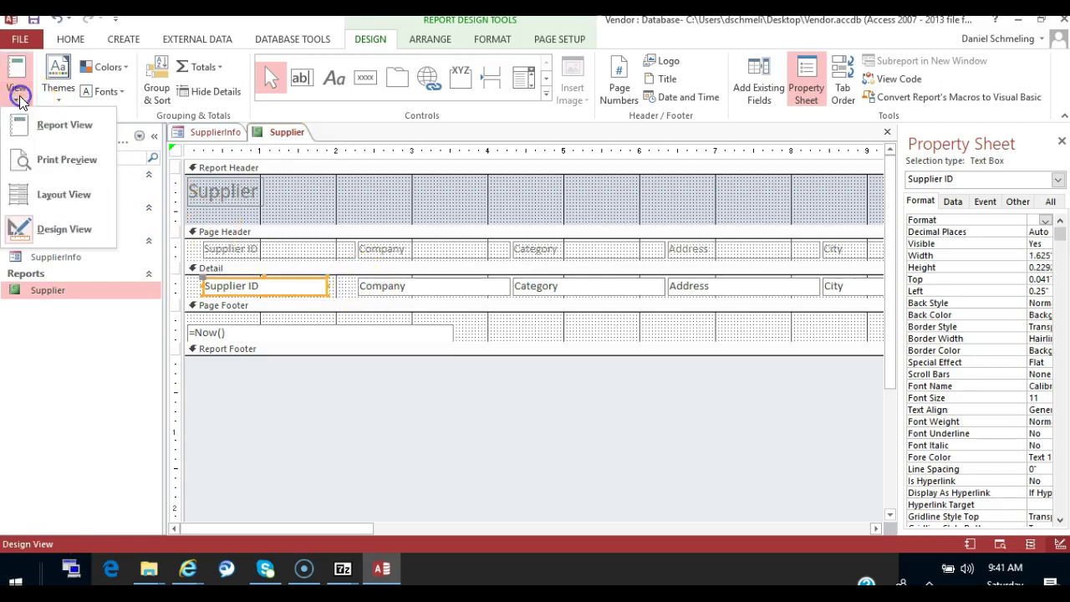
pyautogui.click(39, 158)
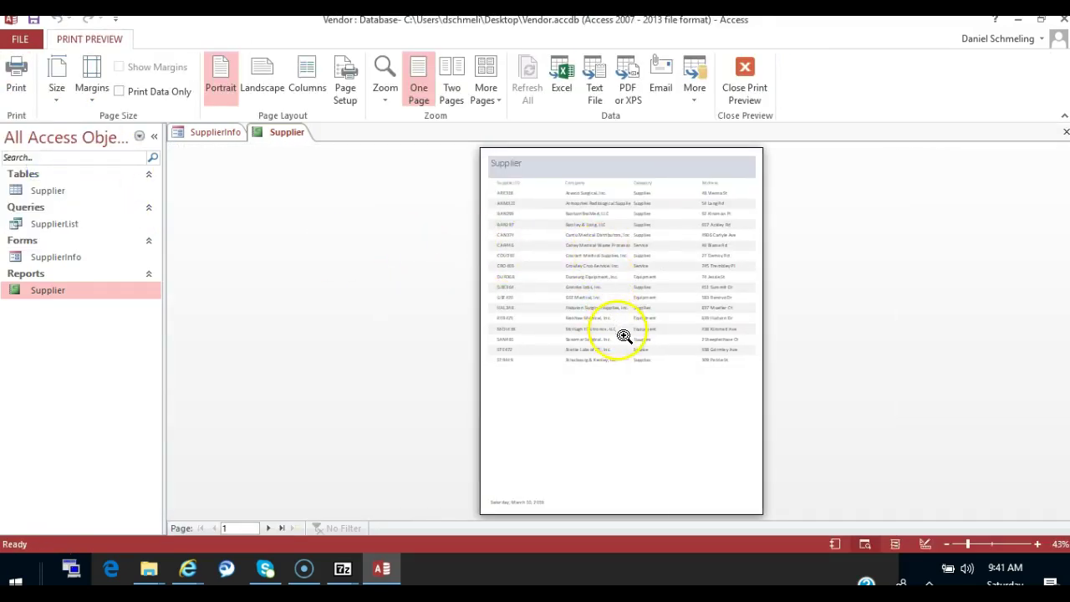
pyautogui.click(622, 361)
pyautogui.scroll(5, 622, 361)
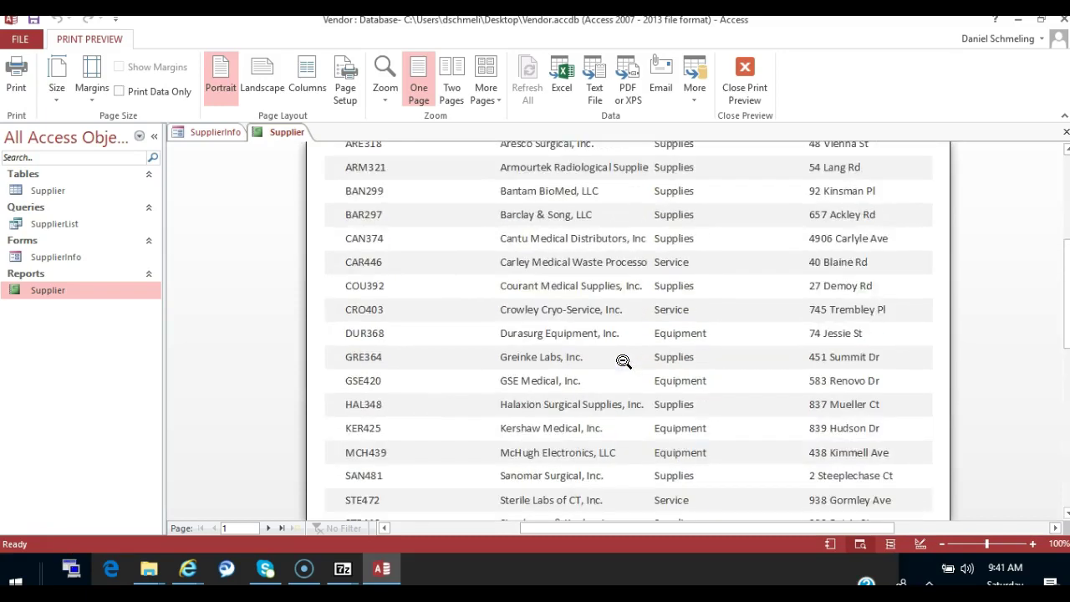
pyautogui.scroll(-1, 622, 361)
# Try to rename the Supplier report while it is still open
pyautogui.doubleClick(98, 292)
pyautogui.rightClick(97, 296)
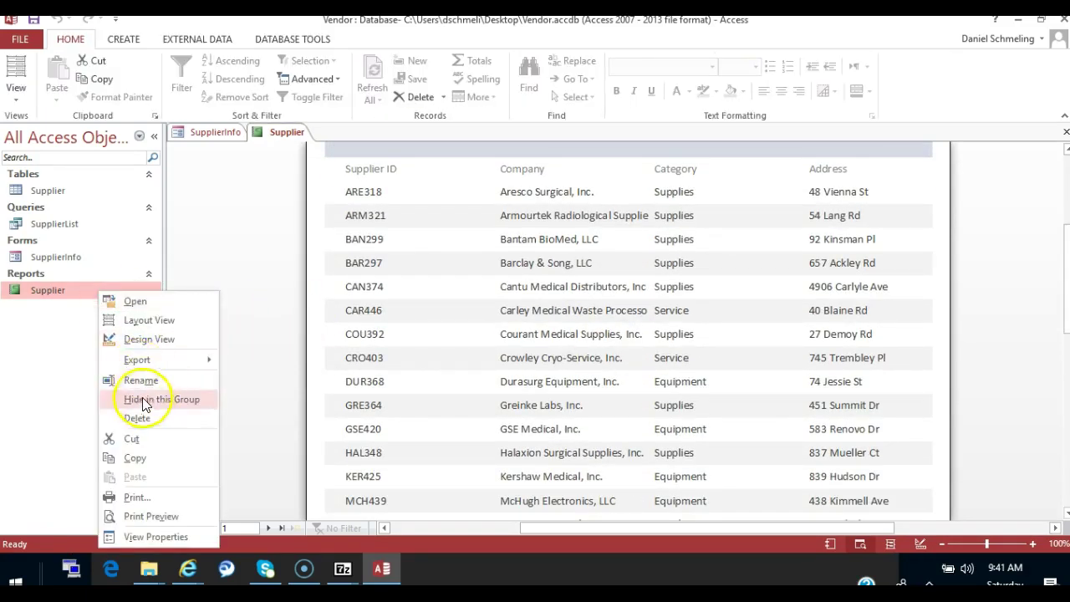
pyautogui.click(139, 381)
pyautogui.click(542, 326)
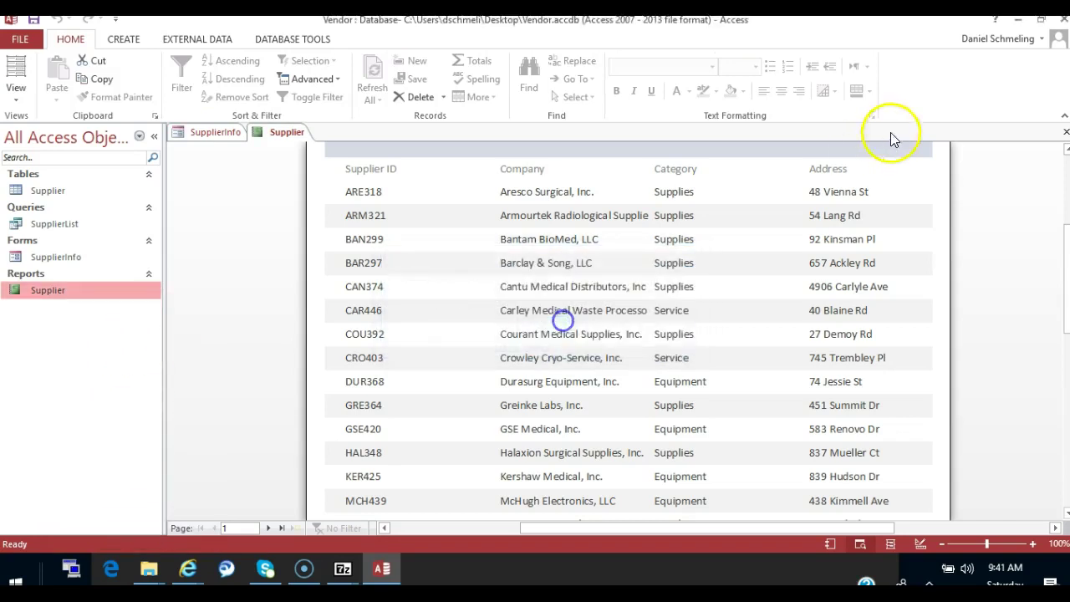
# Close the Supplier report, saving its design changes, and rename it SupplierDetails
pyautogui.click(1065, 133)
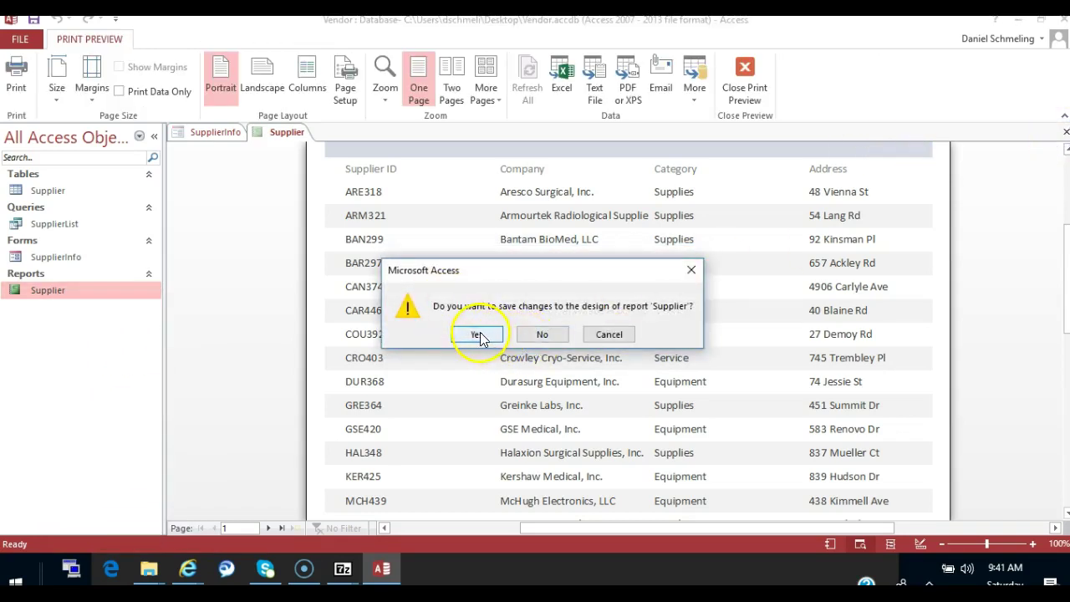
pyautogui.click(479, 336)
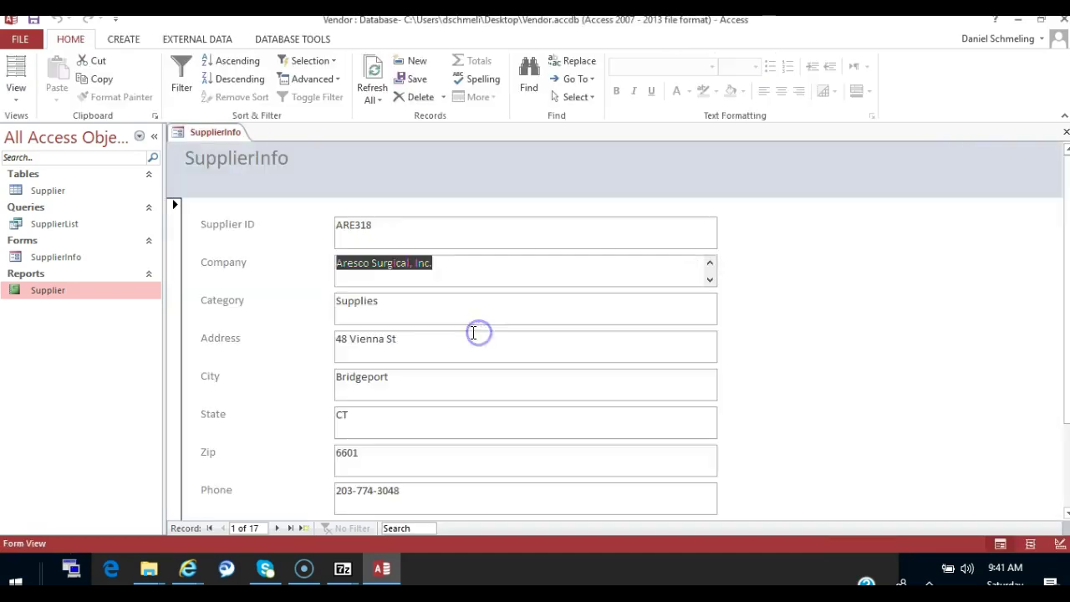
pyautogui.rightClick(103, 293)
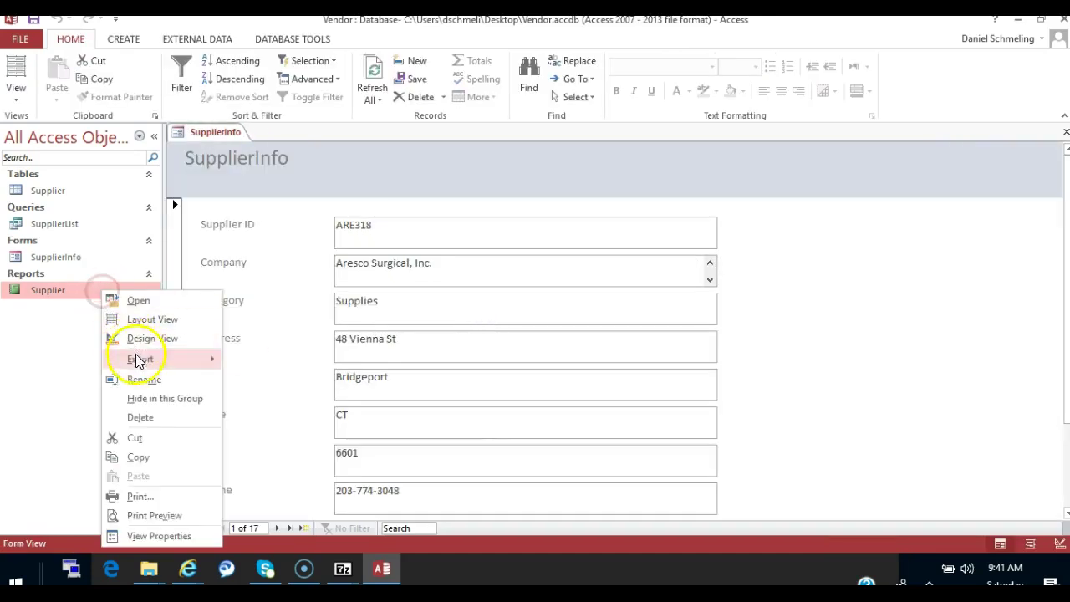
pyautogui.click(140, 379)
pyautogui.click(110, 287)
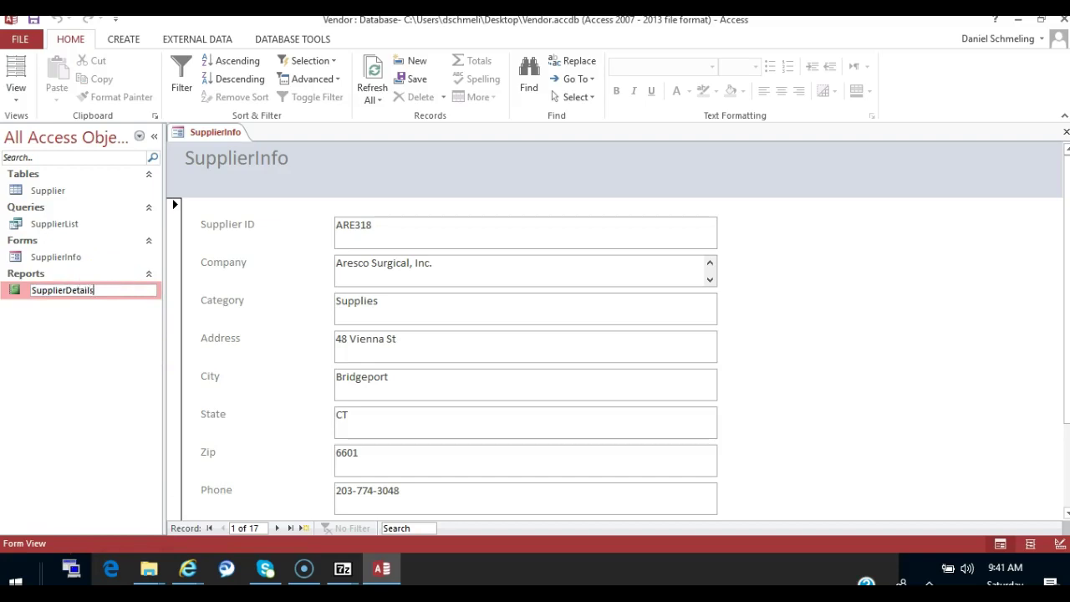
# Look through the SupplierInfo form's remaining fields, then open the SupplierDetails report and review its records
pyautogui.scroll(-3, 369, 284)
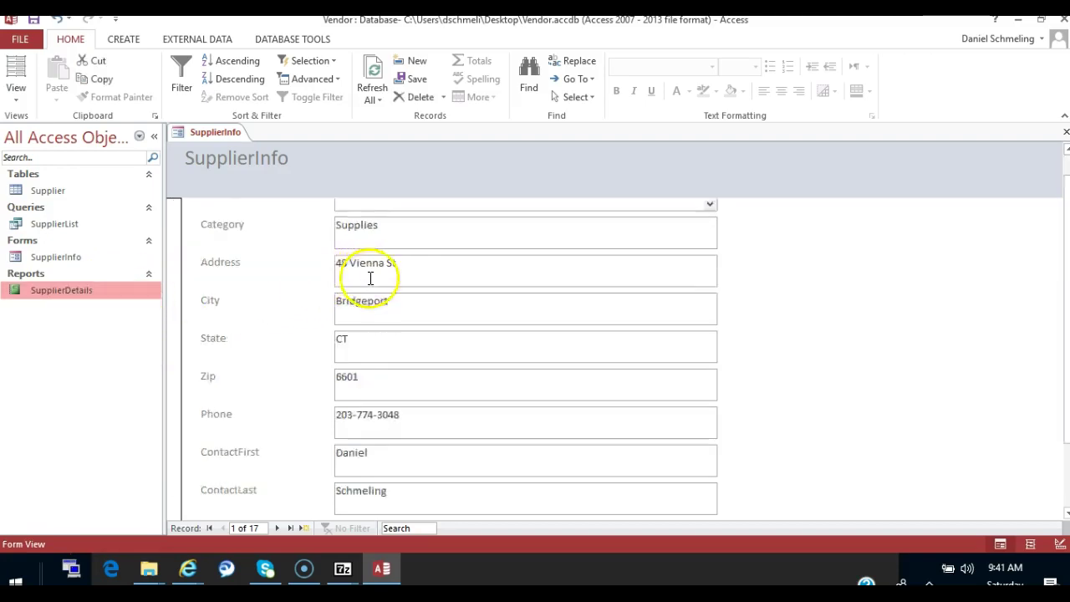
pyautogui.click(53, 261)
pyautogui.doubleClick(52, 289)
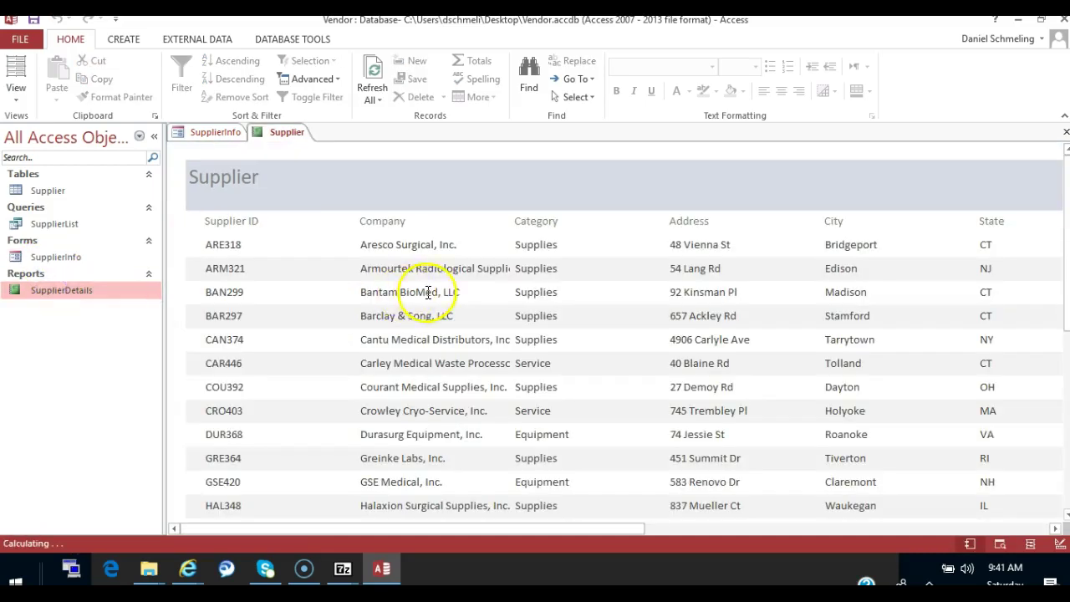
pyautogui.scroll(-1, 444, 293)
pyautogui.scroll(-2, 444, 295)
pyautogui.click(15, 91)
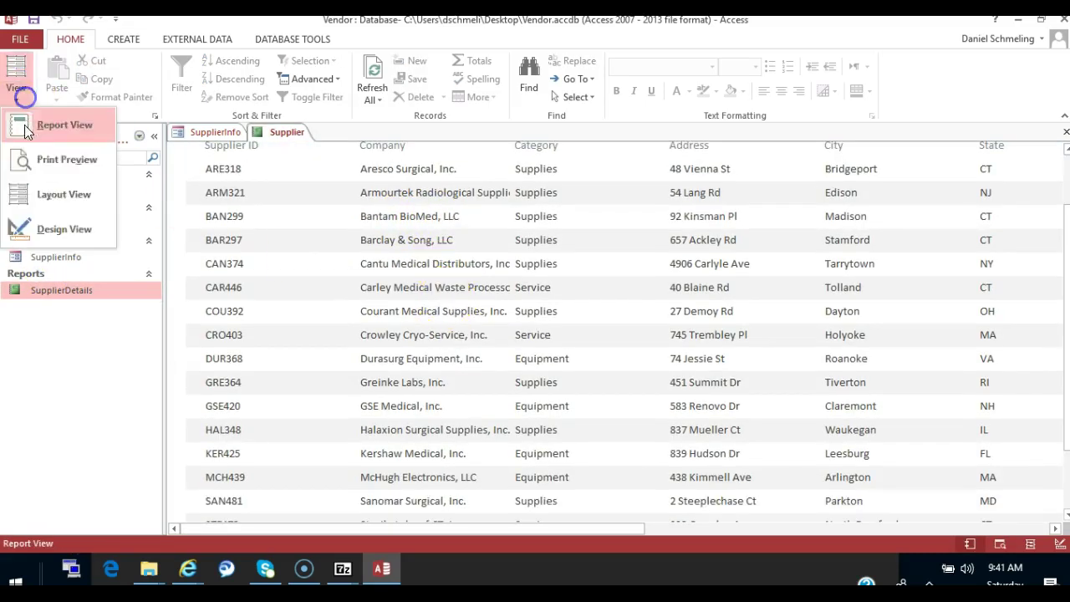
pyautogui.click(67, 313)
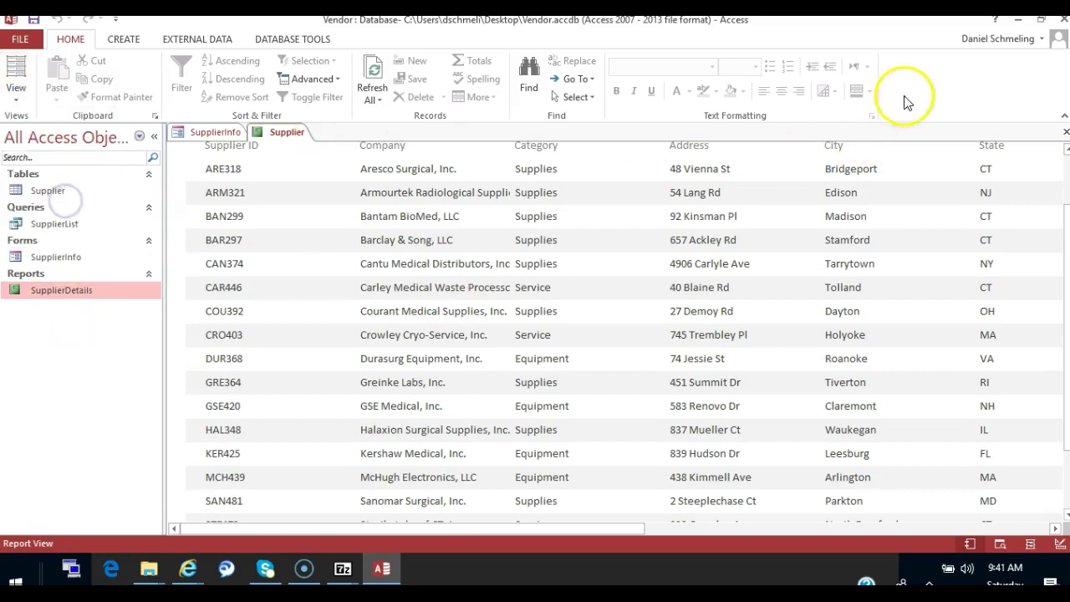
# Close the Vendor database, the 7-Zip window and the solution files folder window
pyautogui.click(1062, 18)
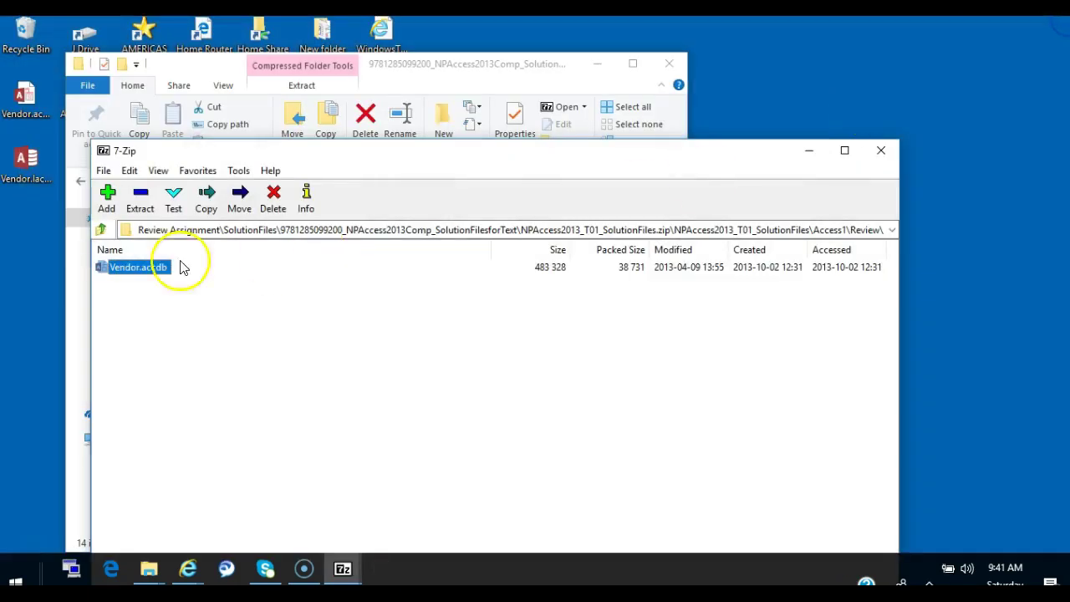
pyautogui.click(882, 151)
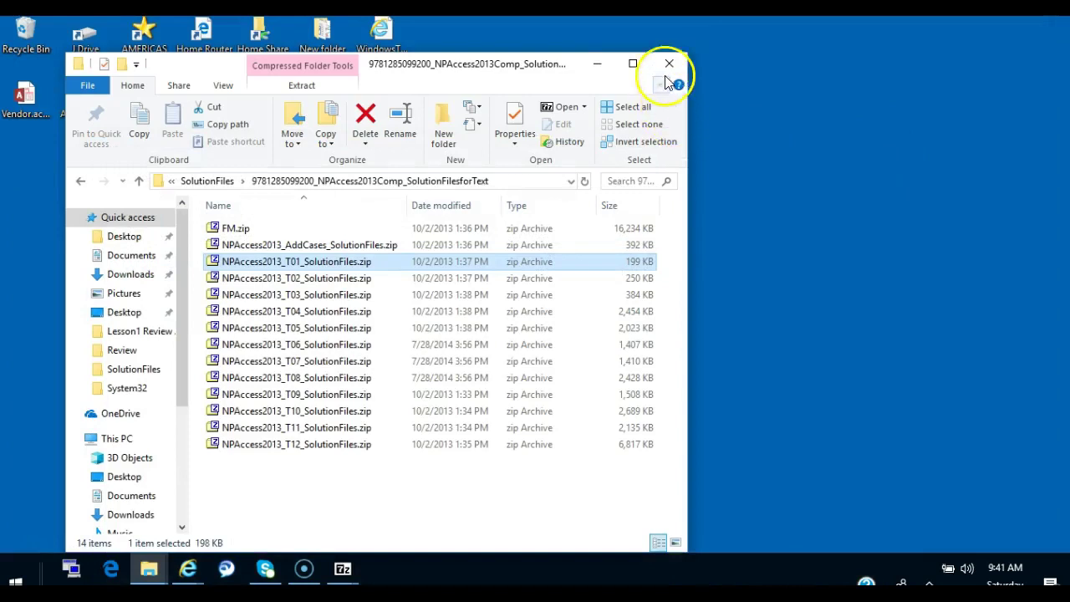
pyautogui.click(669, 63)
# Reopen the Vendor database from the desktop and save it as Vendor.accdb in the Desktop folder, choosing the existing file
pyautogui.doubleClick(21, 104)
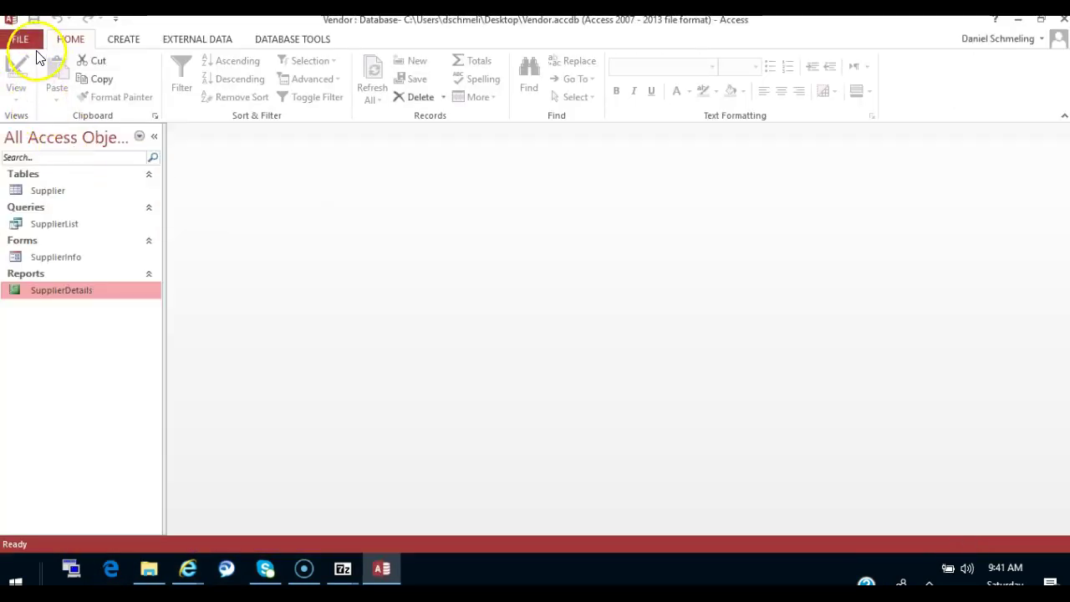
pyautogui.click(25, 38)
pyautogui.click(37, 198)
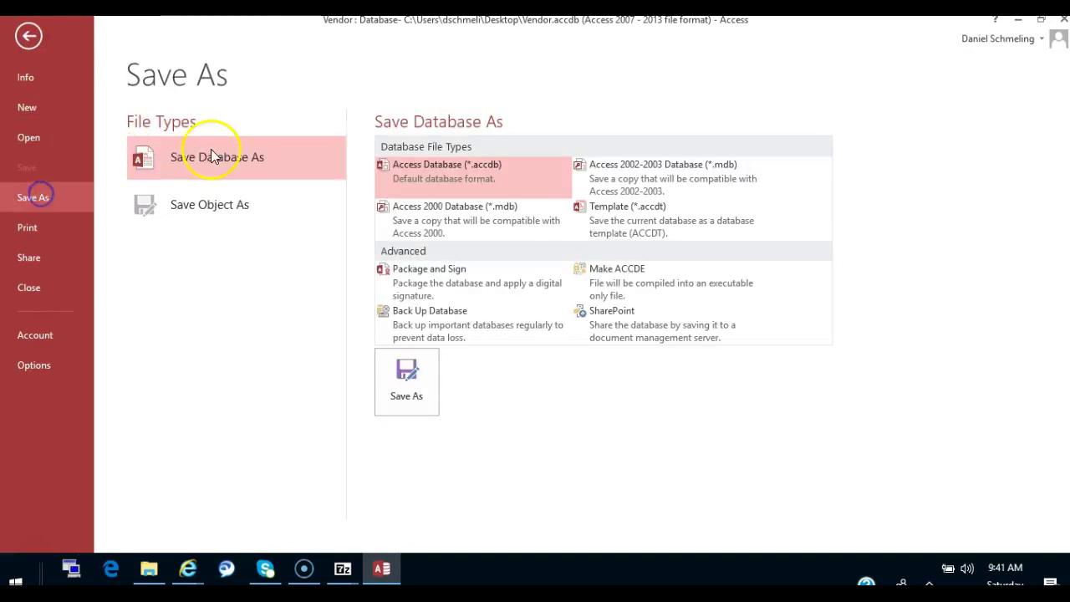
pyautogui.doubleClick(219, 157)
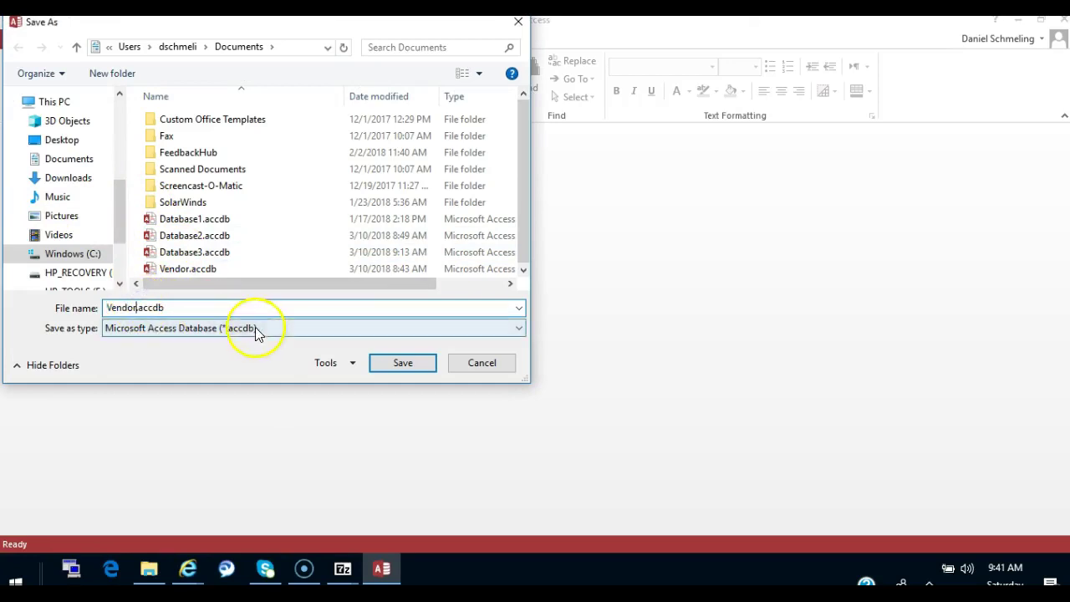
pyautogui.click(206, 269)
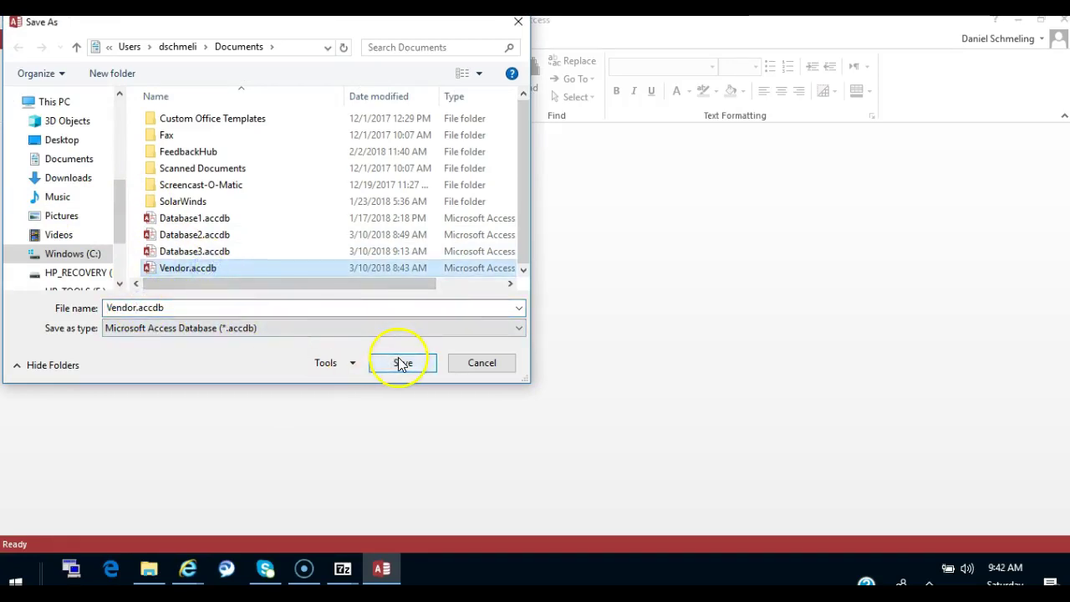
pyautogui.click(66, 139)
pyautogui.click(175, 236)
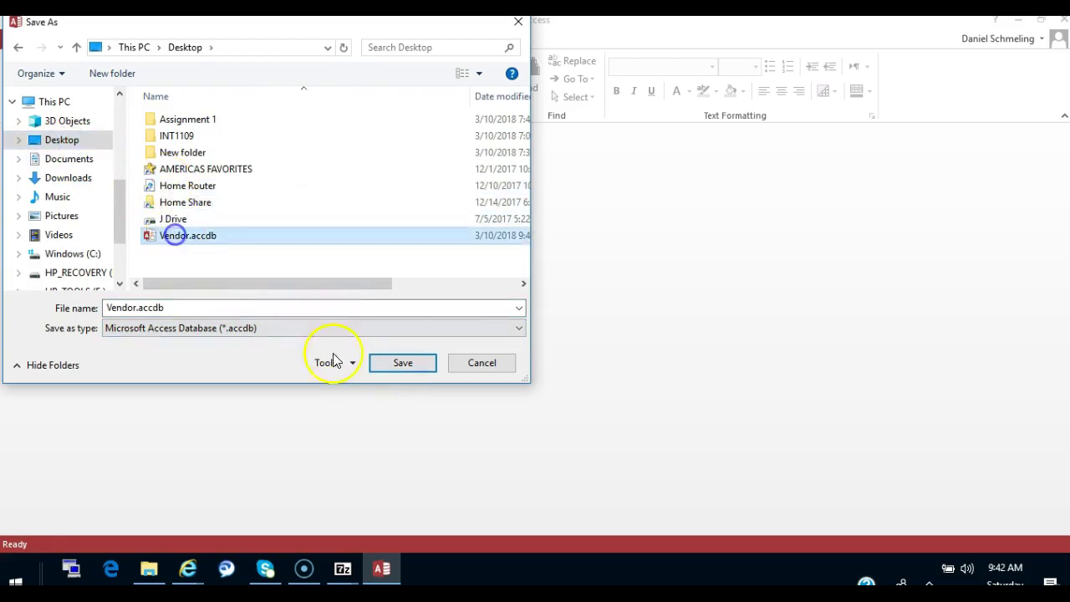
pyautogui.click(403, 362)
pyautogui.click(573, 289)
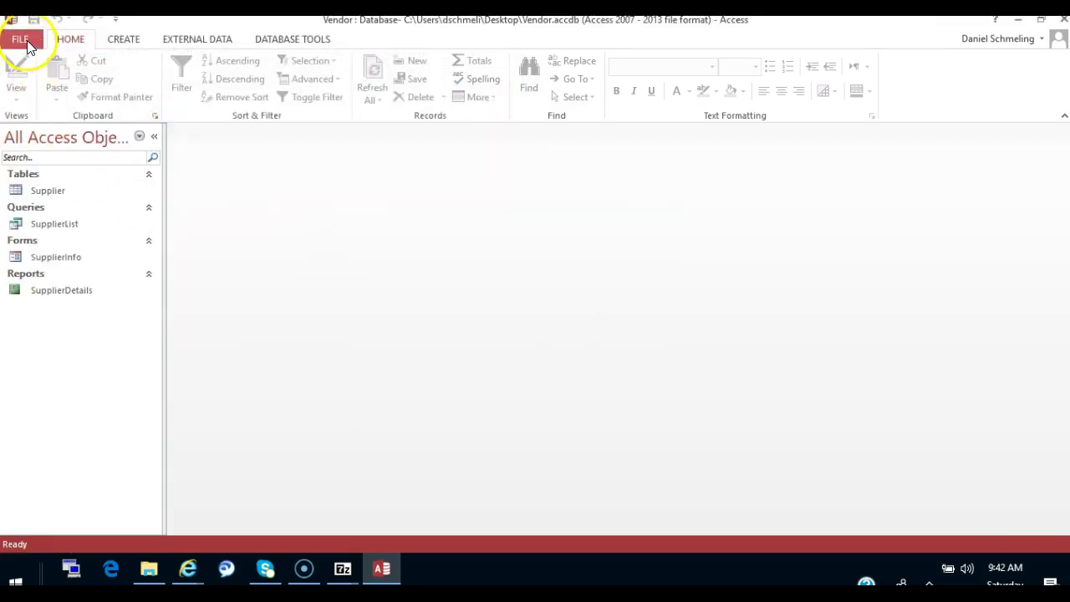
# Compact and repair the Vendor database
pyautogui.click(27, 40)
pyautogui.click(164, 172)
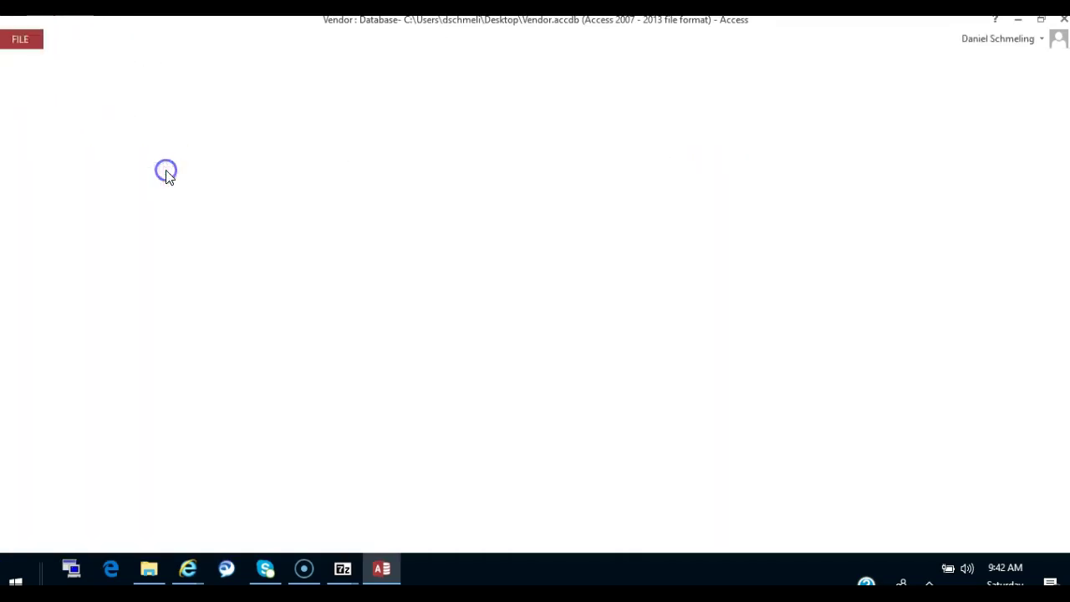